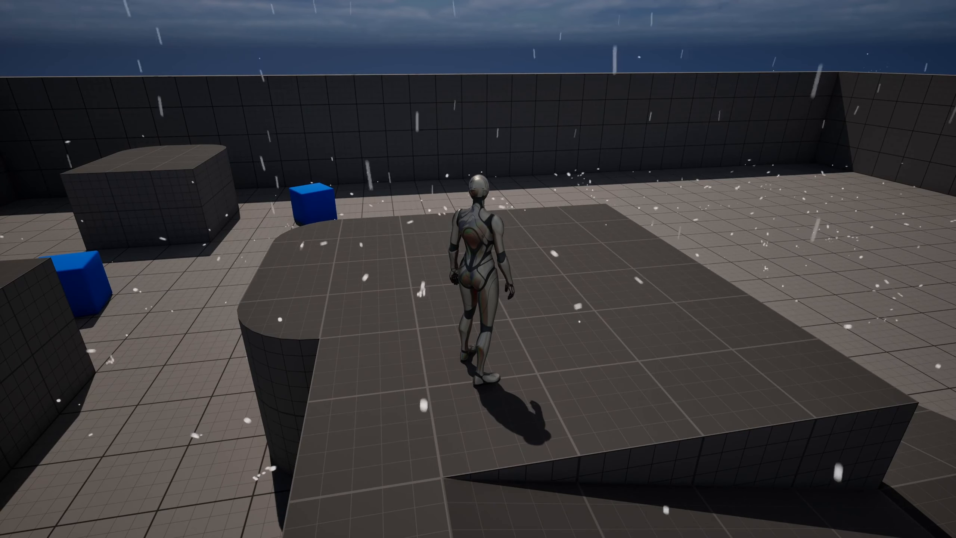
key(w)
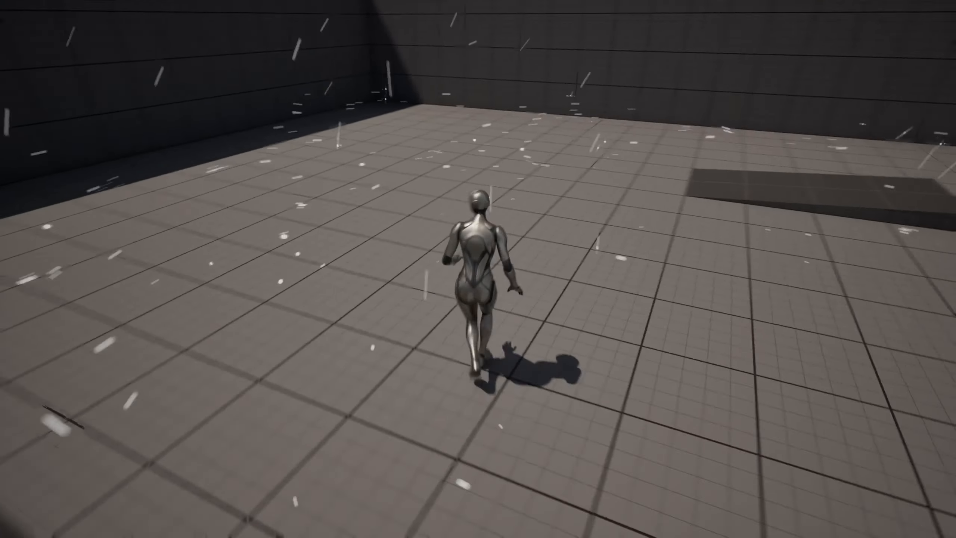
key(a)
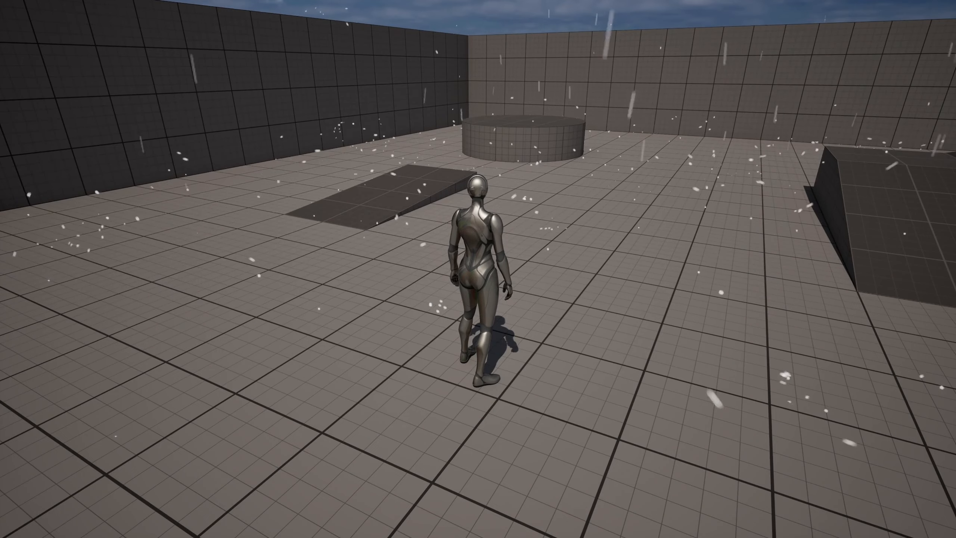
key(w)
key(a)
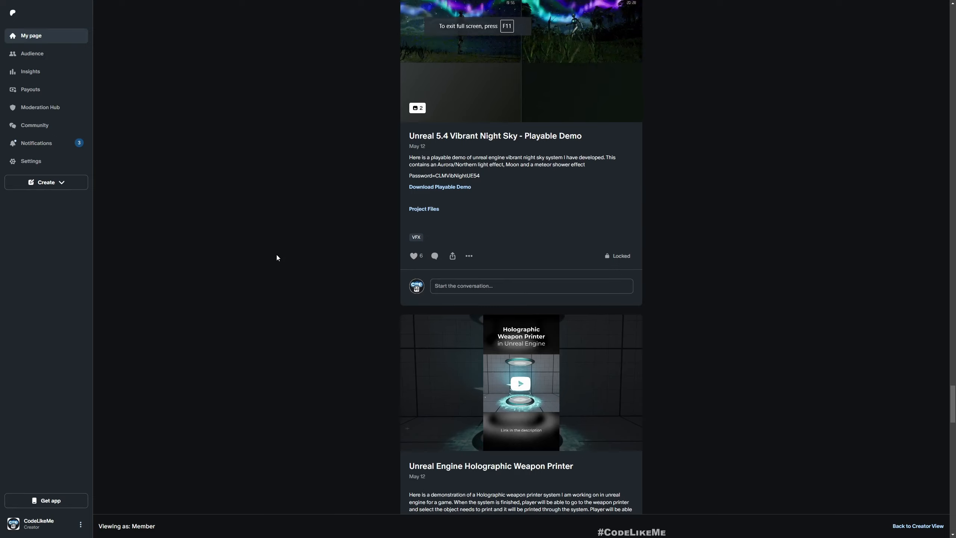
Look through the recent Unreal Engine project posts on the CodeLikeMe Patreon page
scroll(277, 256, down, 10)
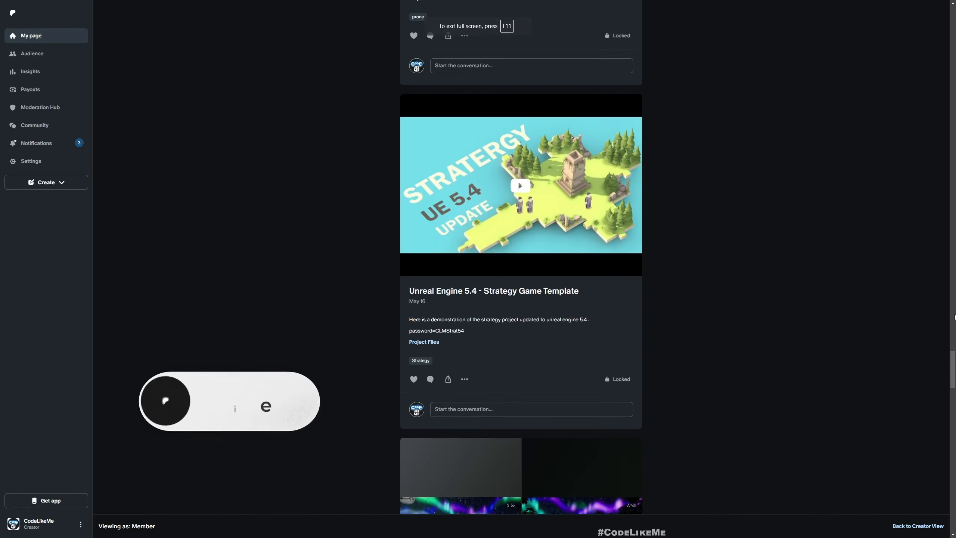
drag(953, 370, 947, 35)
scroll(417, 268, down, 1)
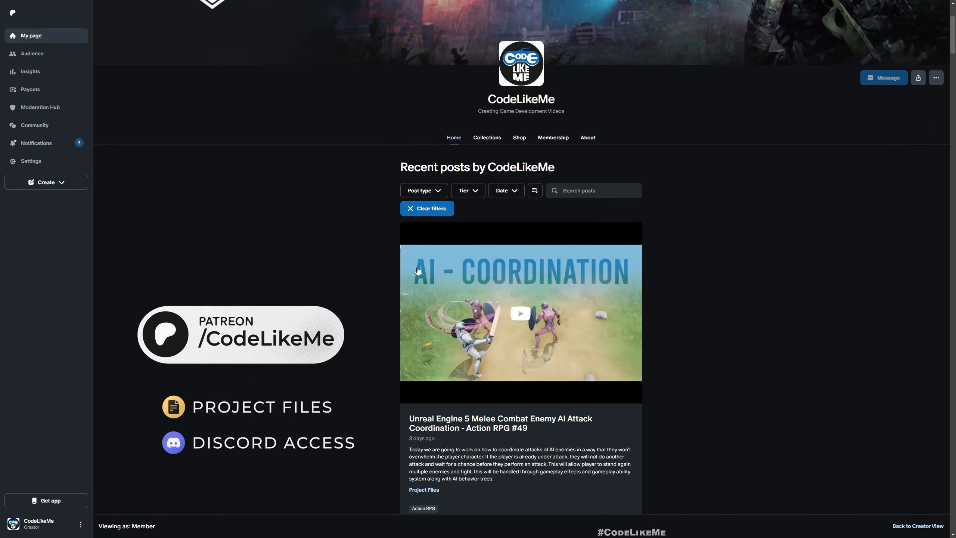
scroll(418, 272, down, 5)
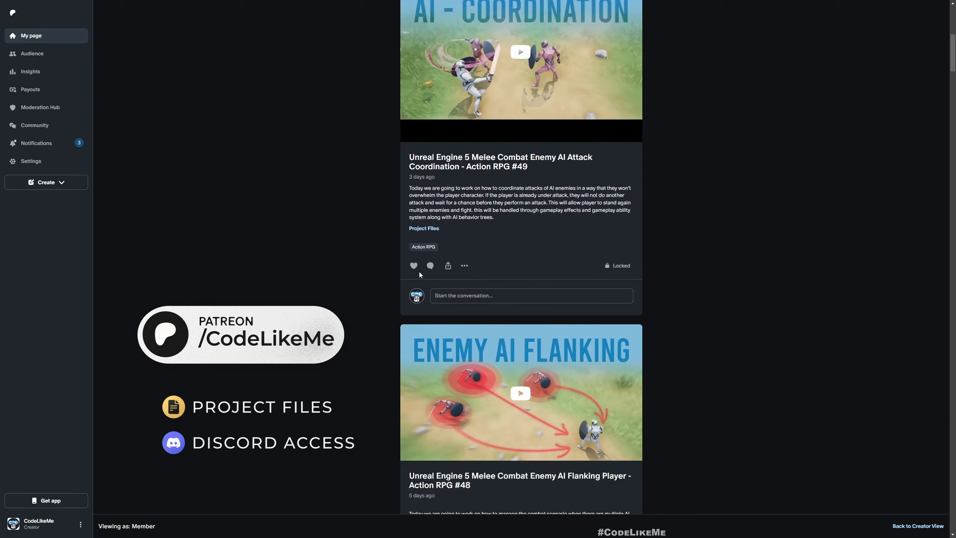
scroll(420, 275, down, 6)
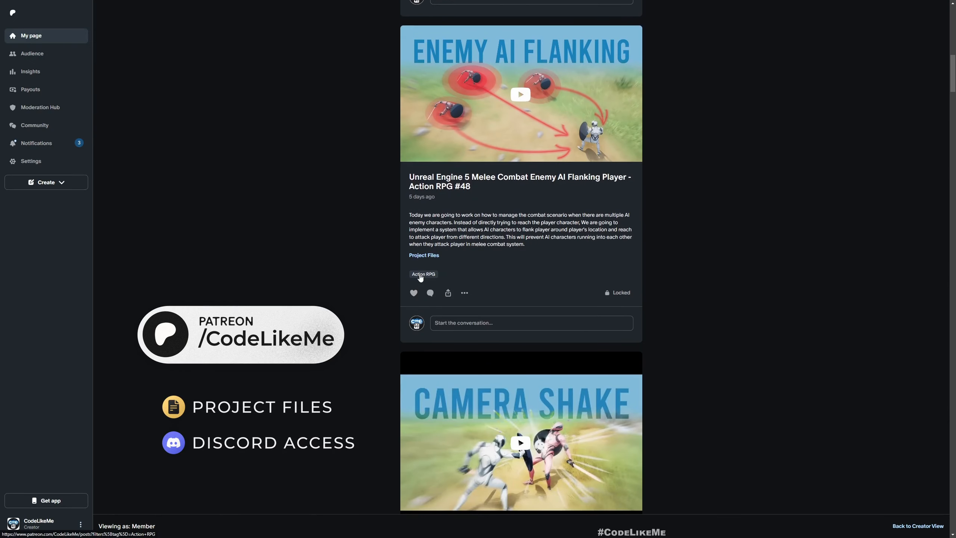
scroll(420, 273, down, 12)
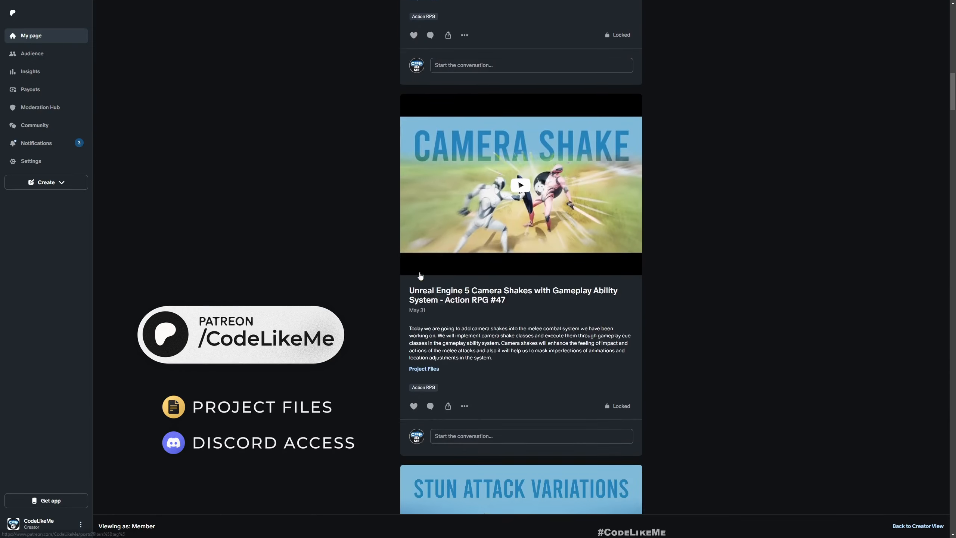
scroll(417, 275, down, 12)
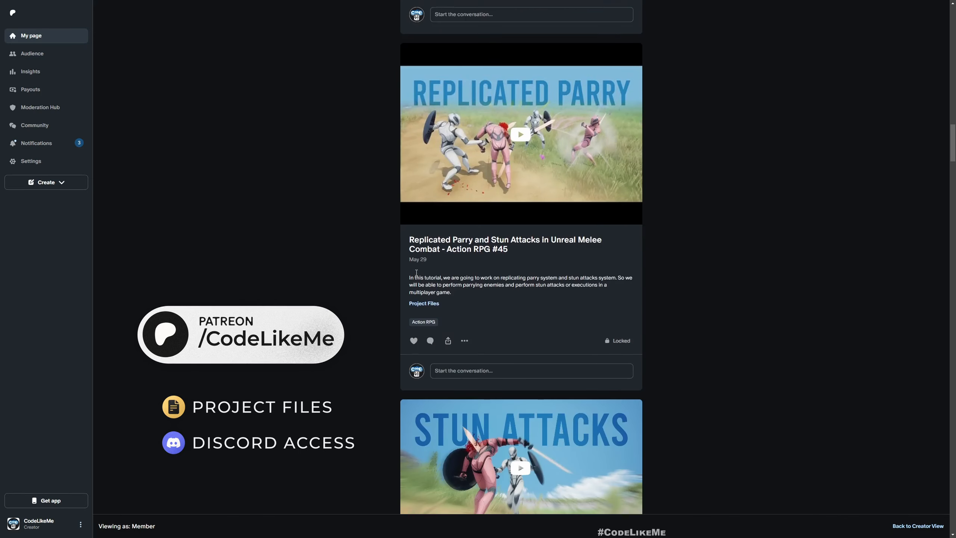
scroll(417, 276, down, 14)
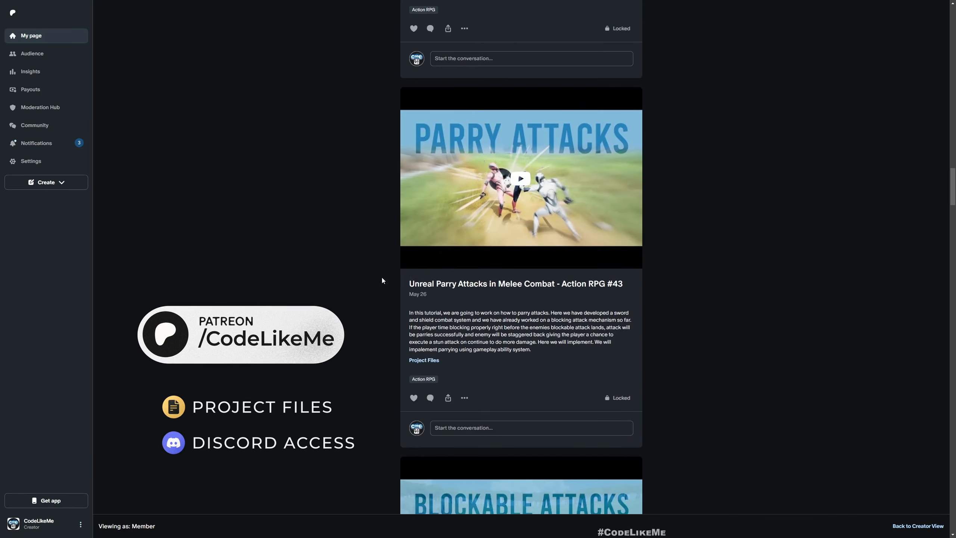
scroll(344, 286, down, 14)
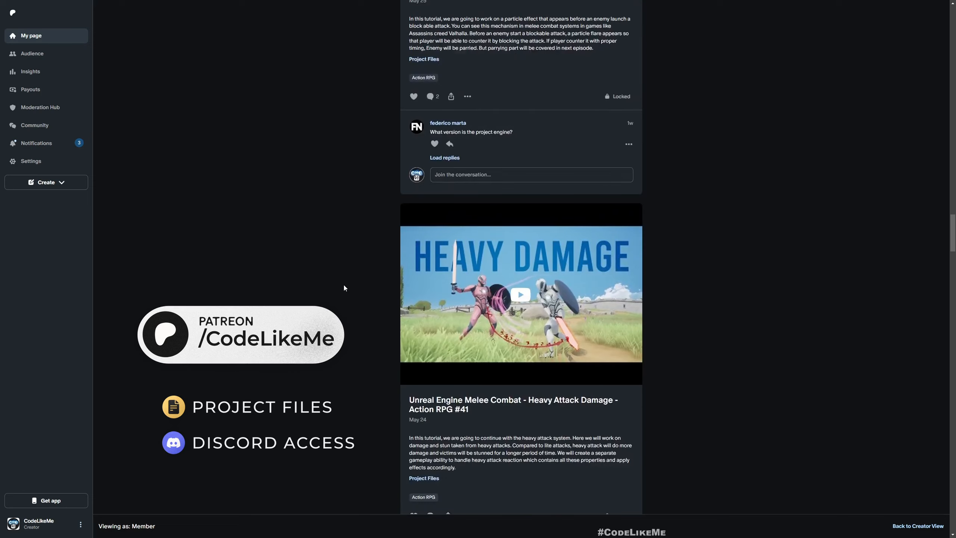
scroll(344, 286, down, 10)
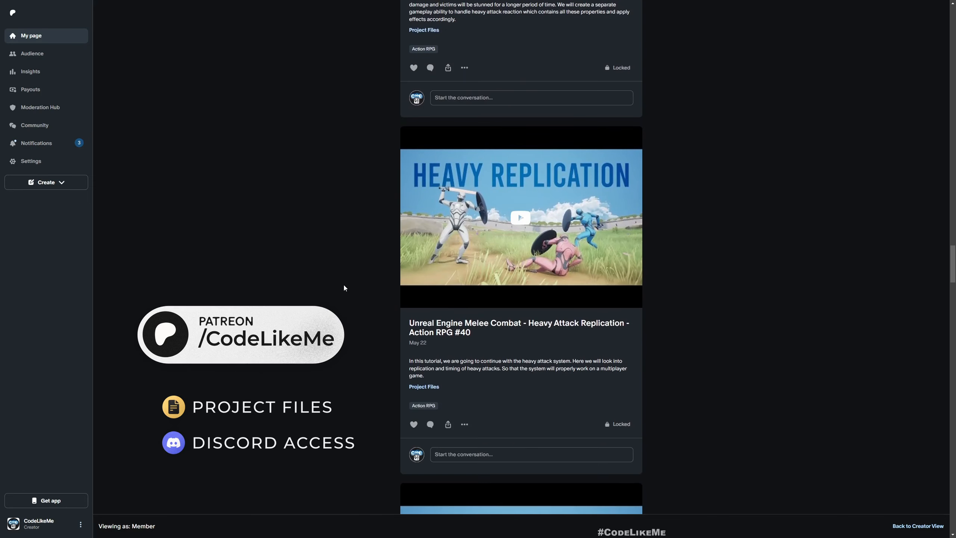
scroll(344, 284, down, 12)
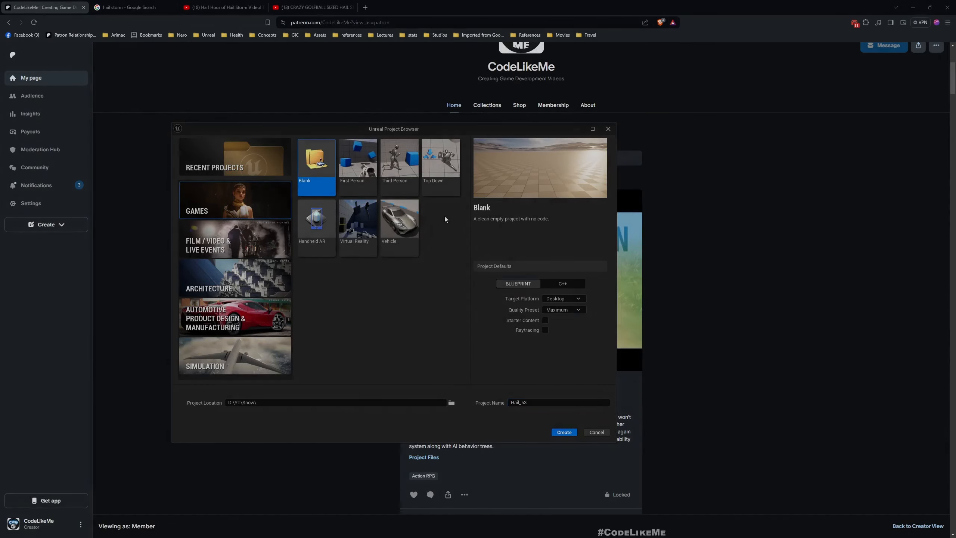
Create the Blueprint game project Hail_53 from the Third Person template
click(396, 160)
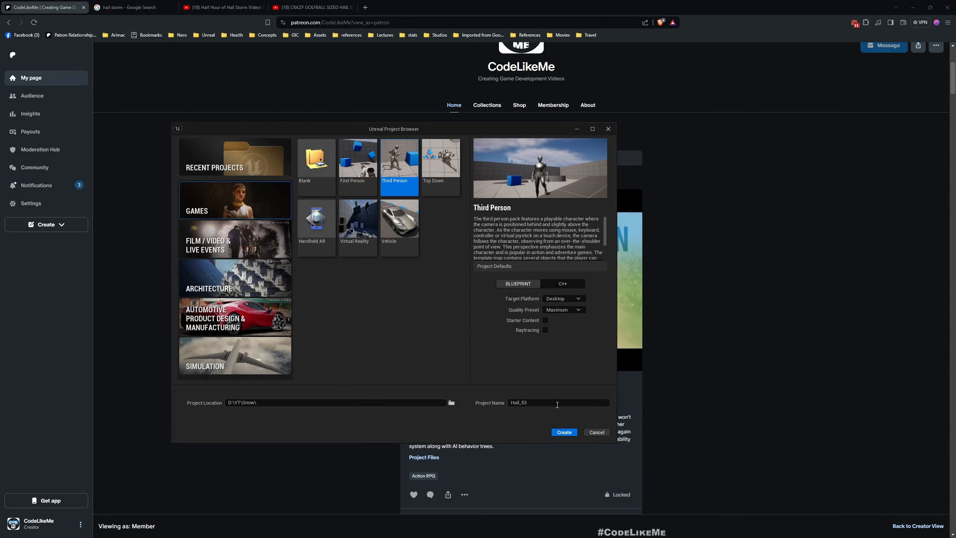
click(560, 433)
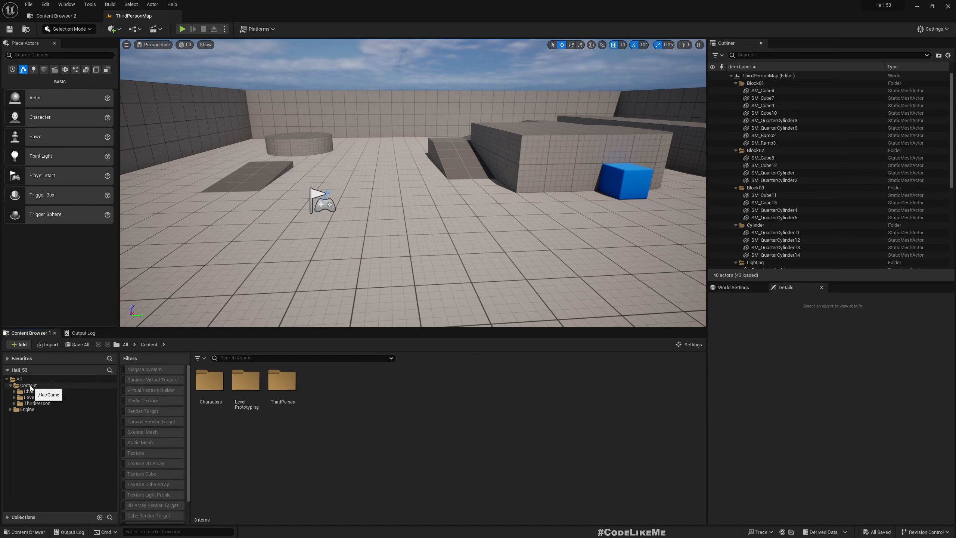
Create a folder named FX inside the Content folder
right_click(30, 388)
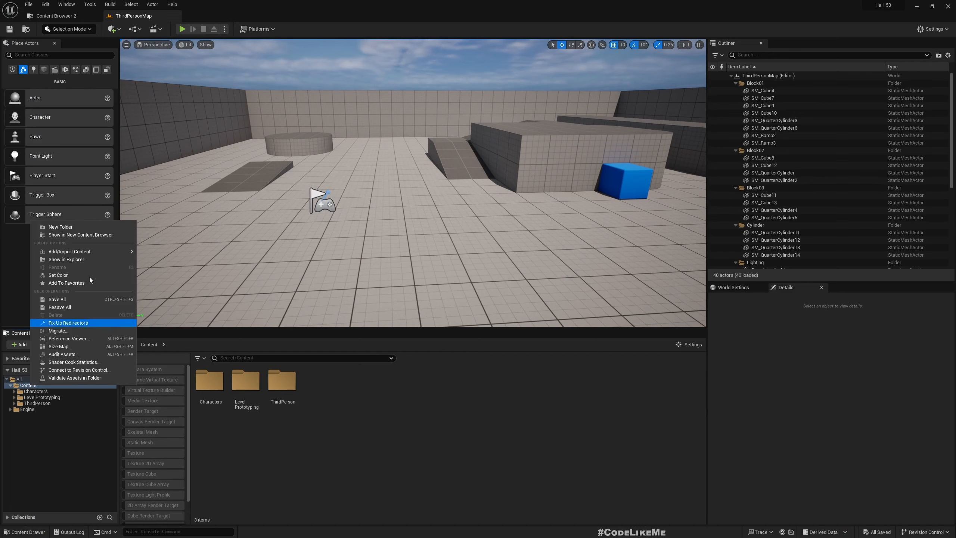
click(66, 230)
text(FX)
key(Return)
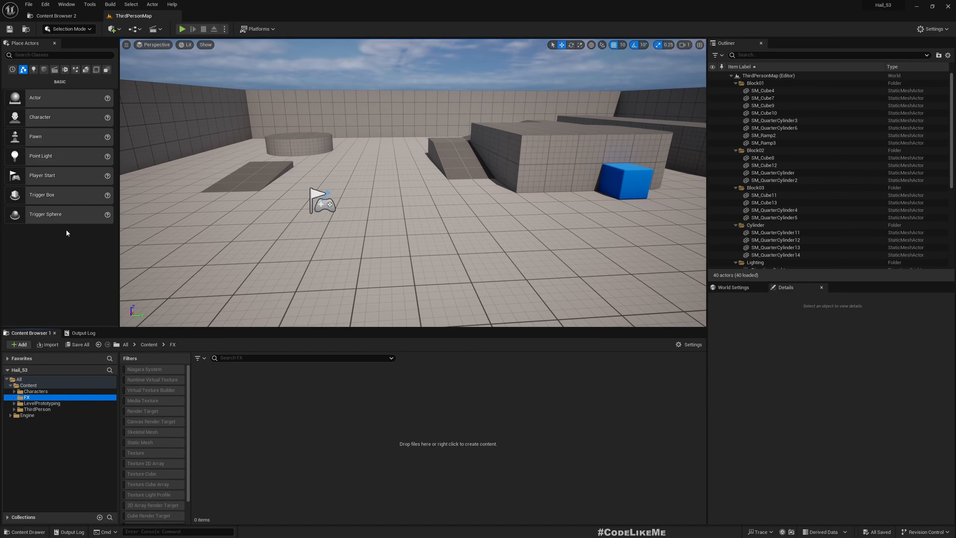
Create a Niagara system in the FX folder using the Fountain emitter template and name it NS_Hail
right_click(326, 407)
click(368, 238)
click(469, 283)
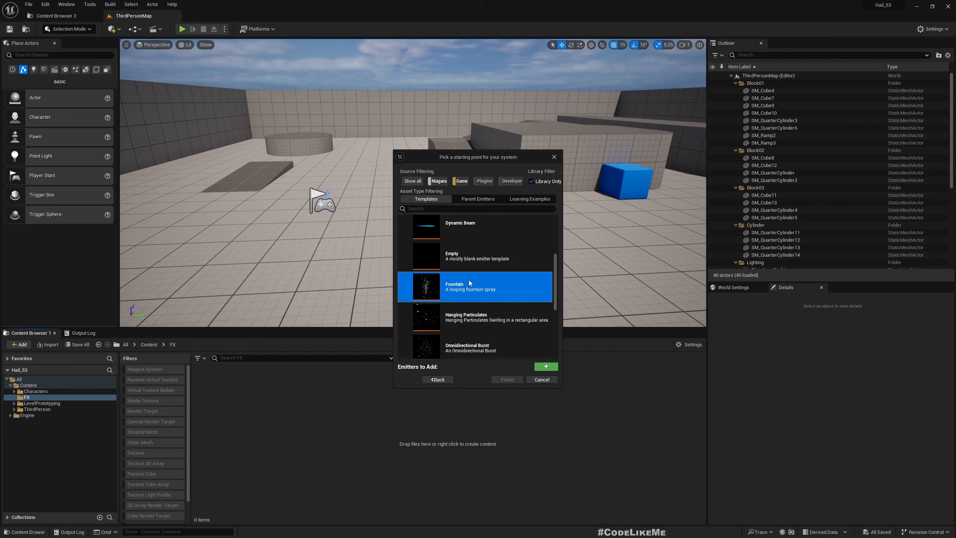
click(546, 366)
click(507, 379)
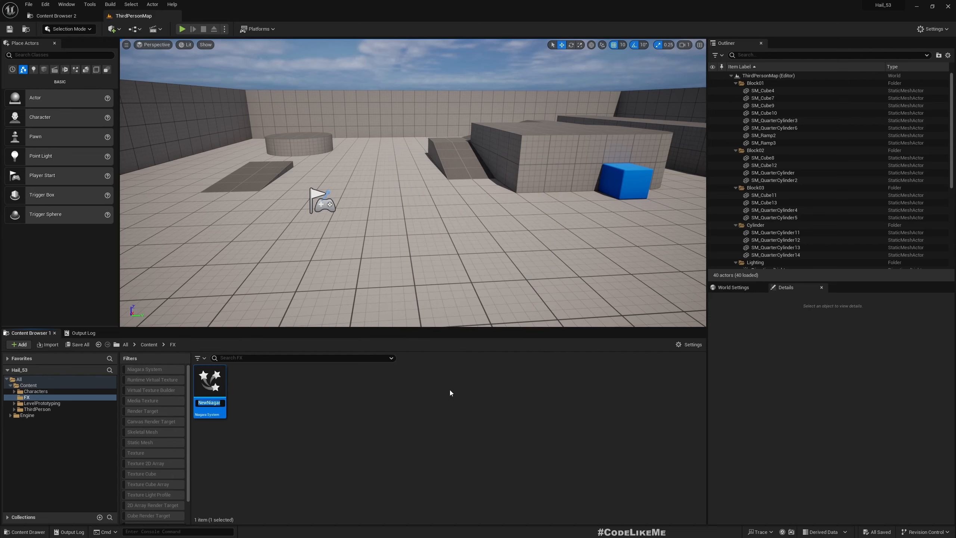
text(NS_Hail)
key(Return)
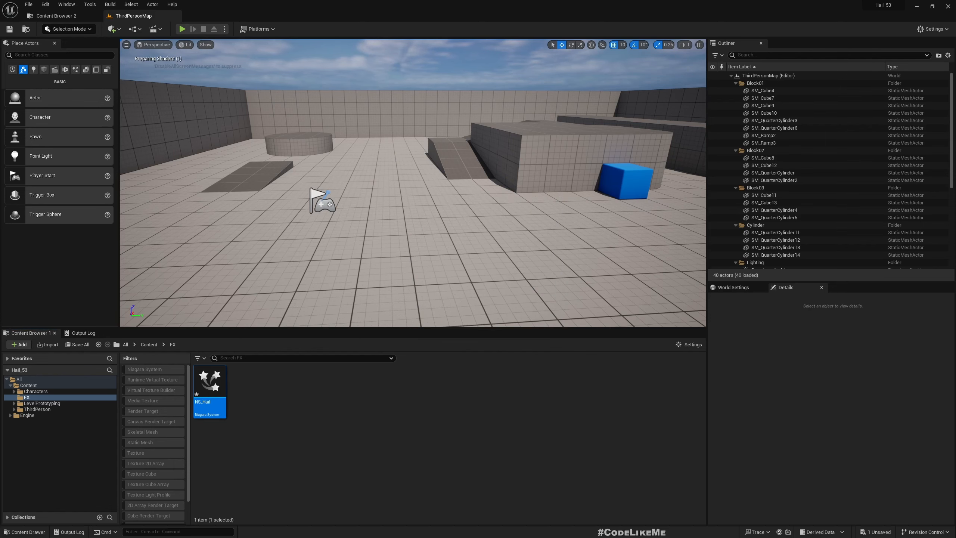
Dock the NS_Hail editor beside the level and set the Fountain emitter's Shape Location primitive to Box / Plane
drag(253, 79, 256, 12)
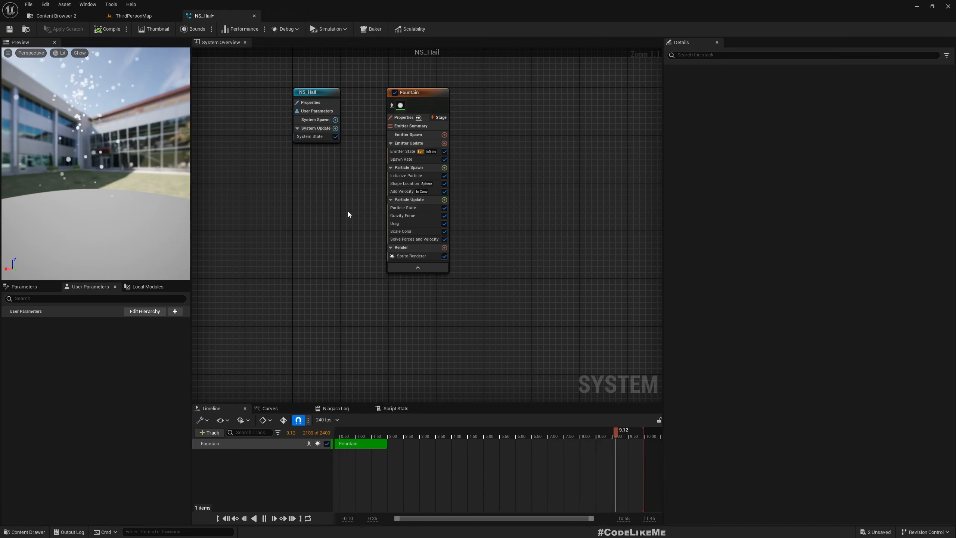
right_drag(349, 211, 325, 248)
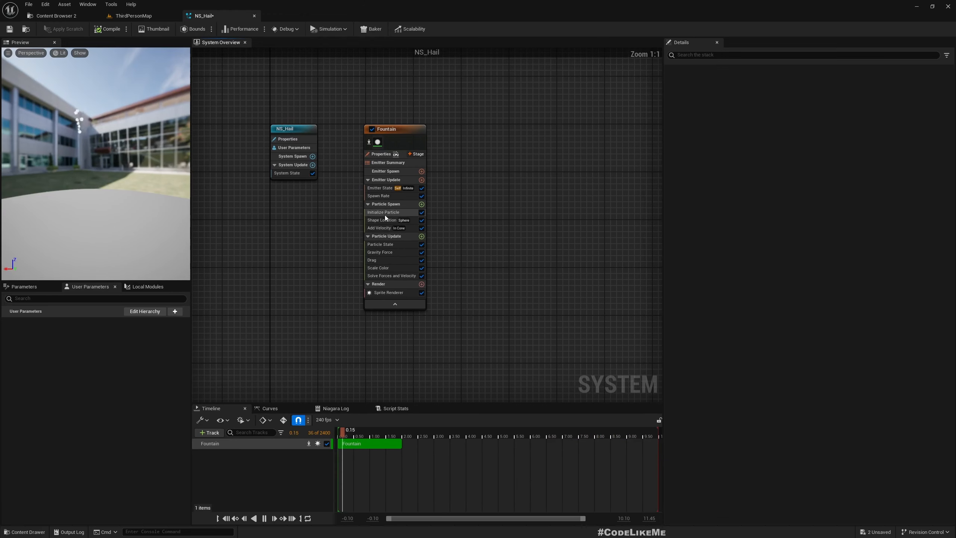
click(391, 221)
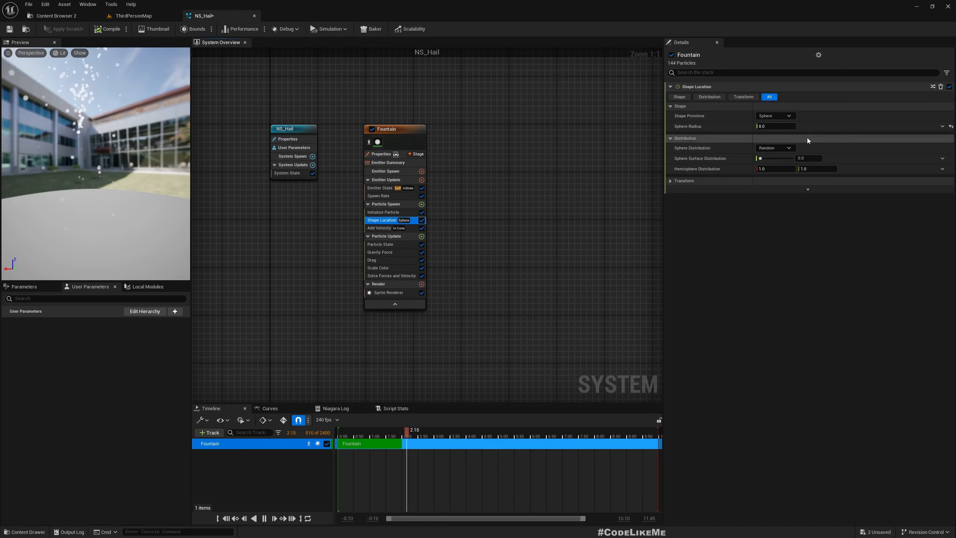
click(774, 115)
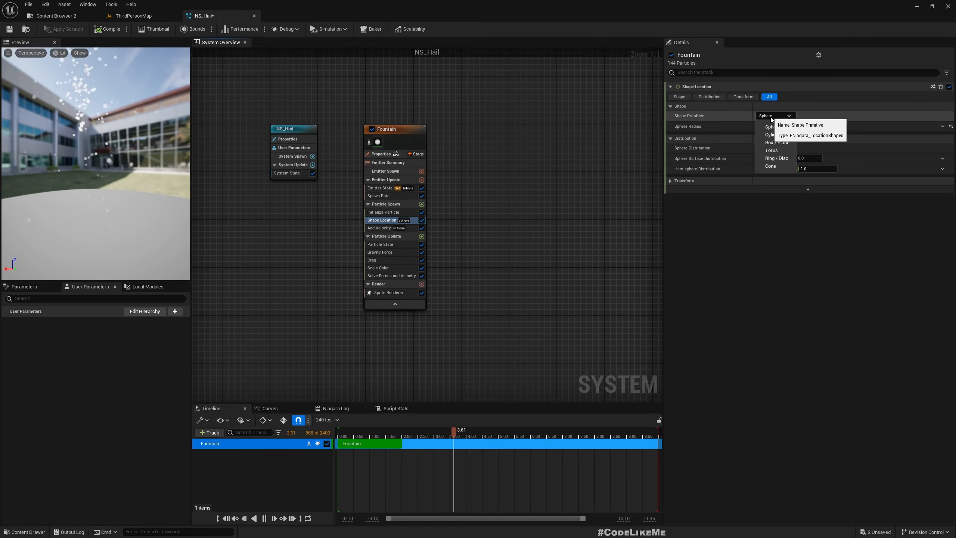
click(774, 143)
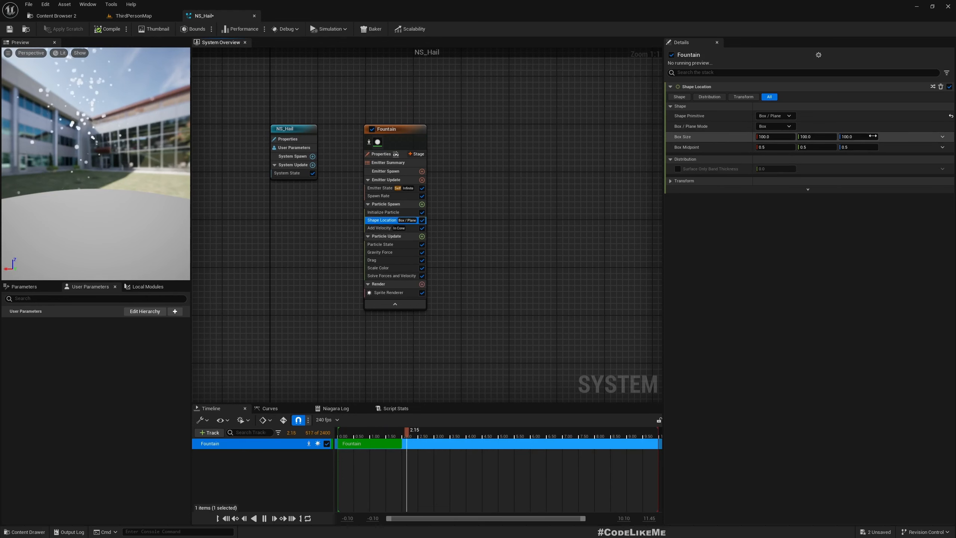
click(684, 181)
Set the Shape Location box size to 1000 in X and Y and inspect the particle spread in the level
click(775, 136)
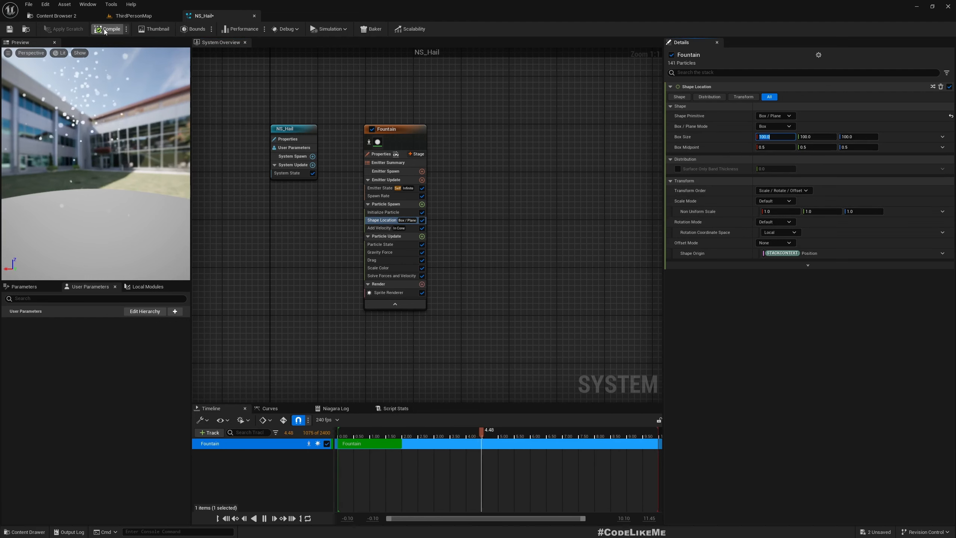
click(133, 15)
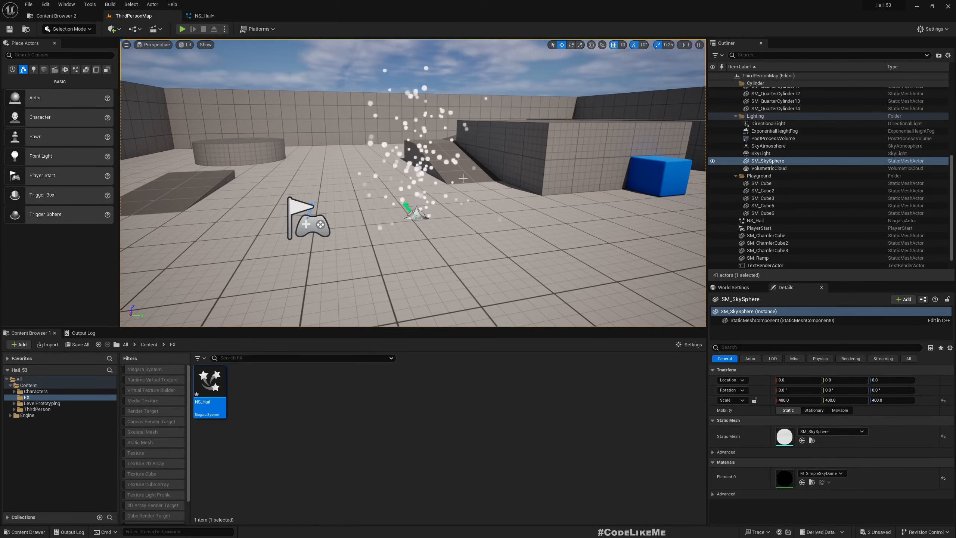
click(203, 15)
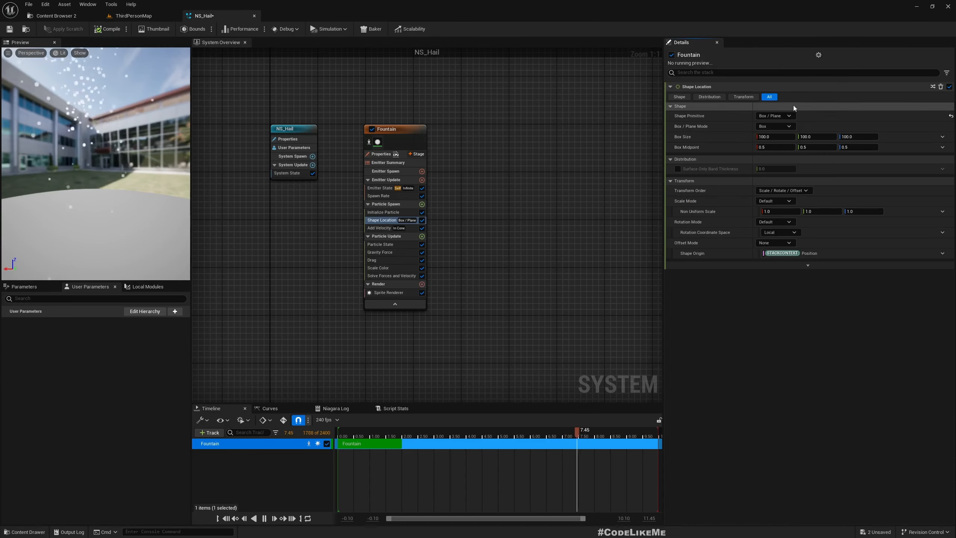
click(776, 137)
text(1000)
key(Tab)
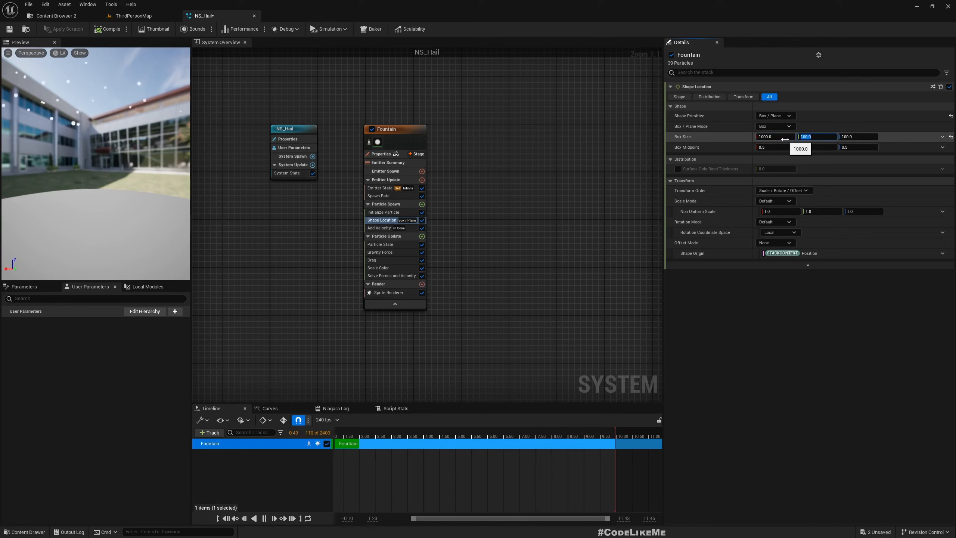
text(1000)
key(Return)
click(134, 15)
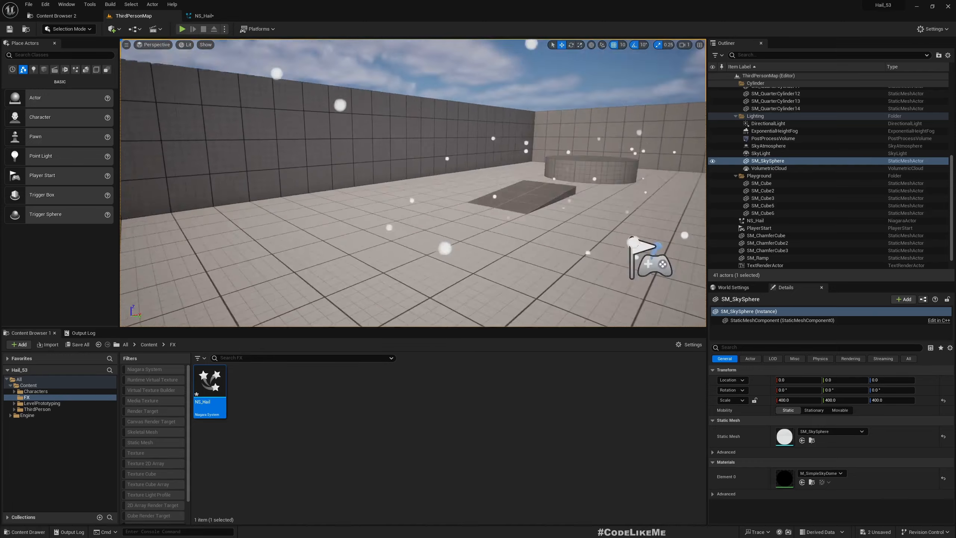
right_drag(376, 180, 444, 164)
Set the Shape Location box size to 2000 in both X and Y
click(203, 16)
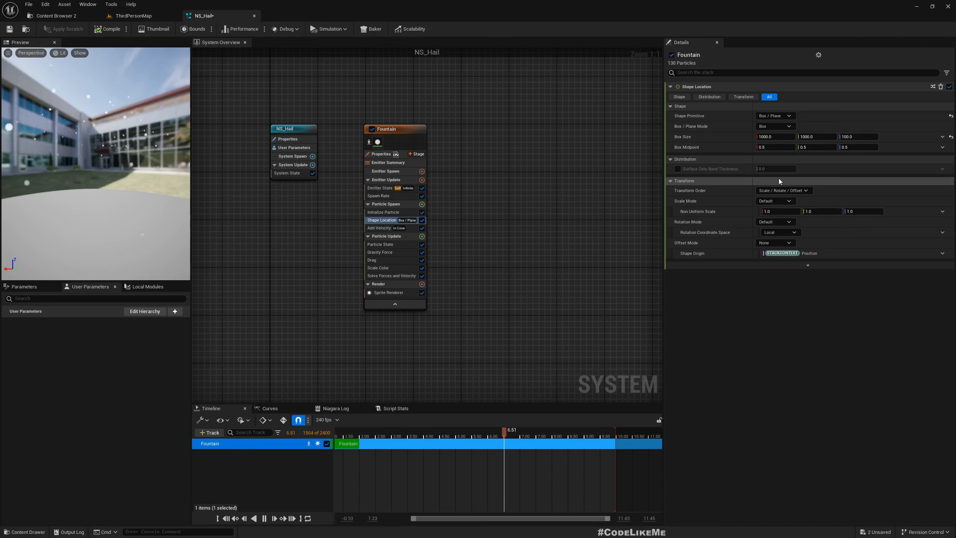
click(786, 138)
key(Home)
key(Delete)
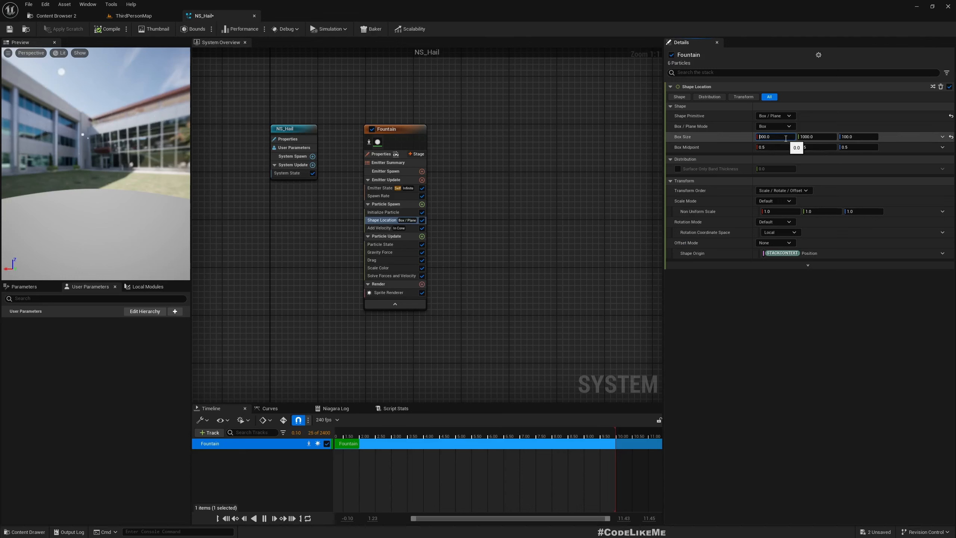
text(2)
key(Tab)
key(Delete)
Move the NS_Hail actor in ThirdPersonMap to about X 1560, Y 1460, nearer the middle of the arena
click(135, 17)
right_drag(489, 143, 422, 154)
click(417, 155)
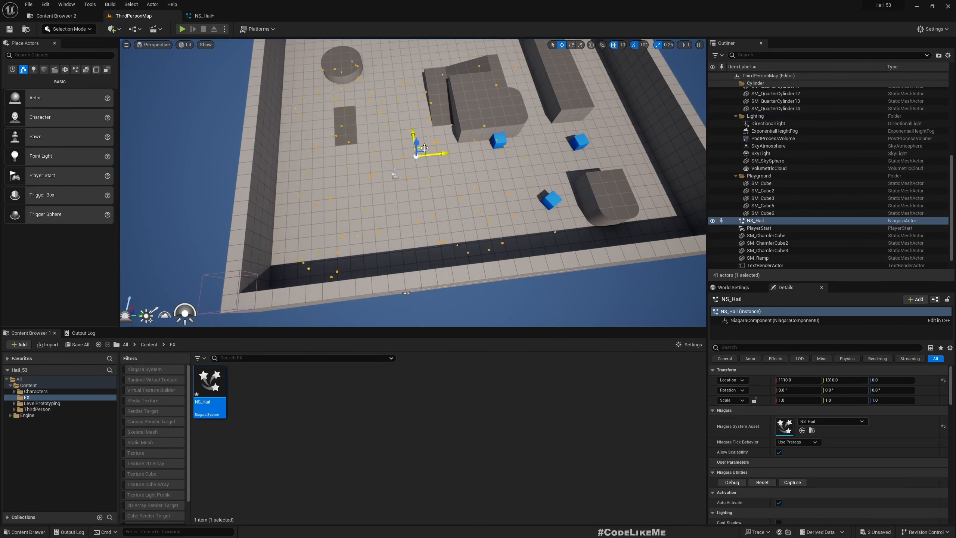
key(f)
mouse_move(417, 156)
right_down()
mouse_move(407, 195)
mouse_move(402, 156)
right_up()
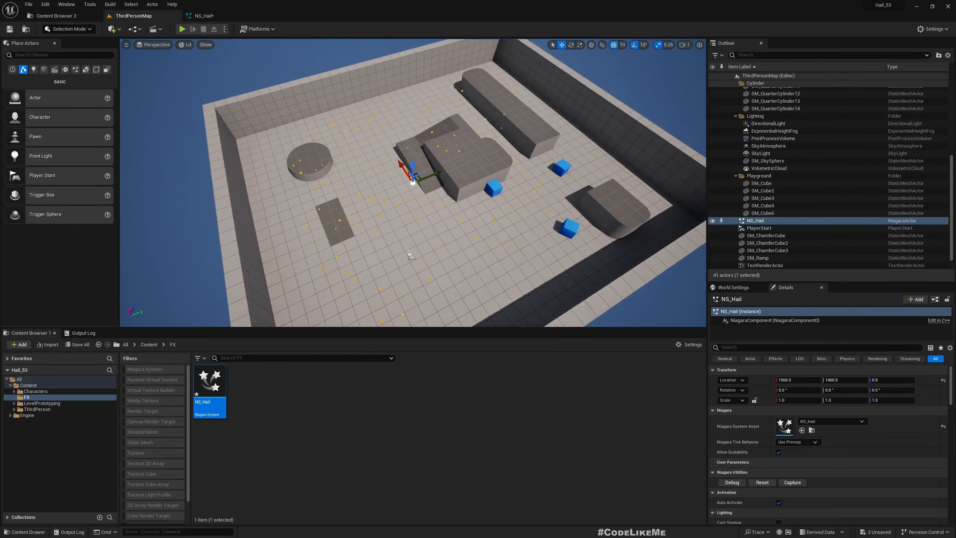
key(f)
Set the Fountain emitter's Shape Location box size to 3000 in both X and Y
click(205, 16)
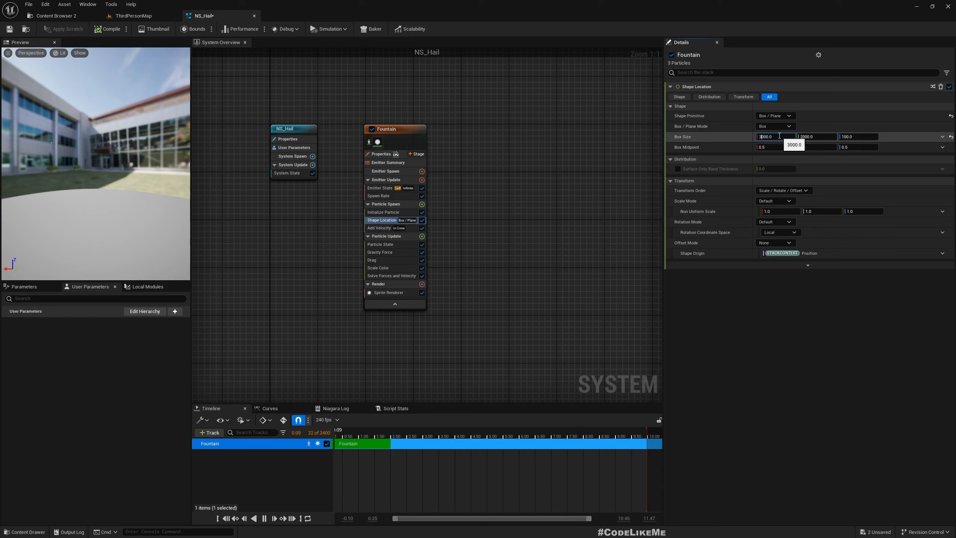
text(3)
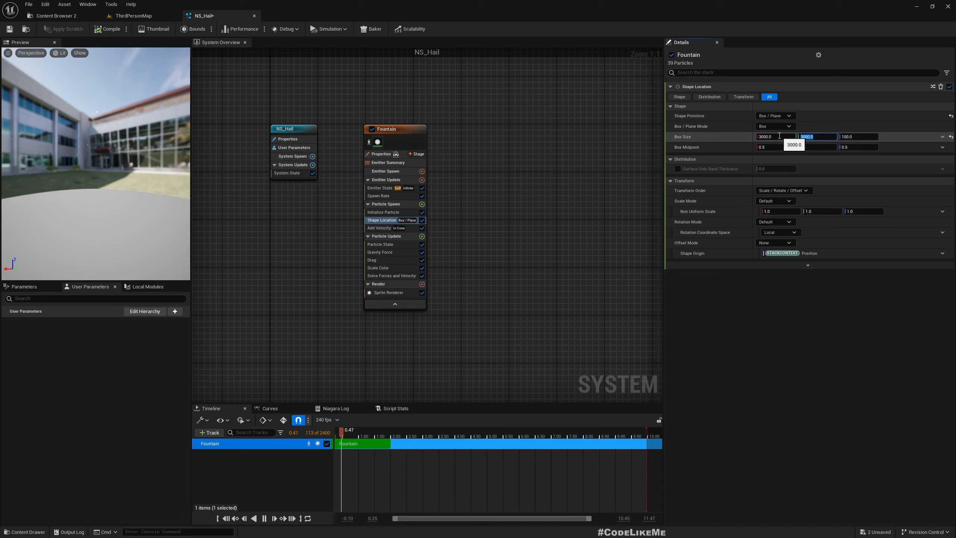
key(Return)
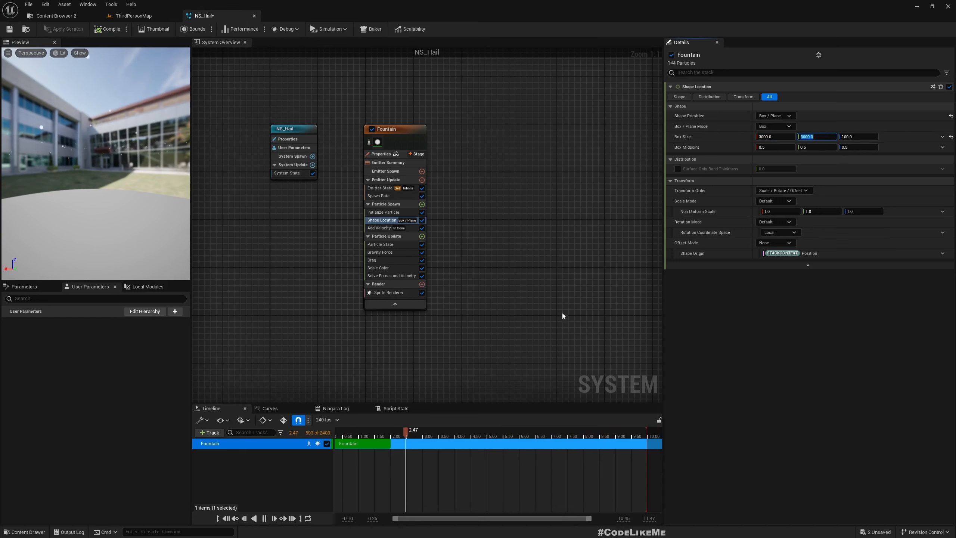
Raise the NS_Hail actor in ThirdPersonMap to about Z 1050, high above the arena
click(134, 15)
right_drag(413, 183, 407, 136)
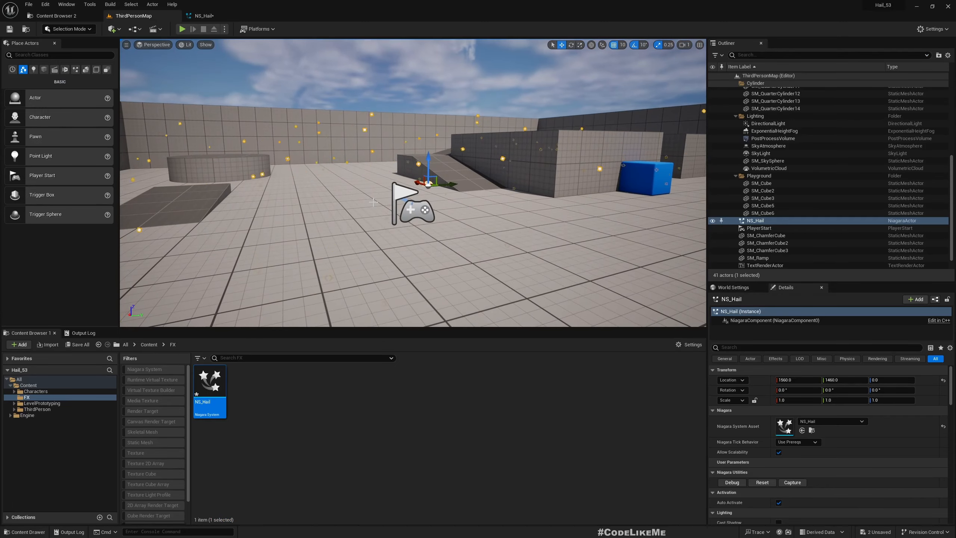
click(326, 87)
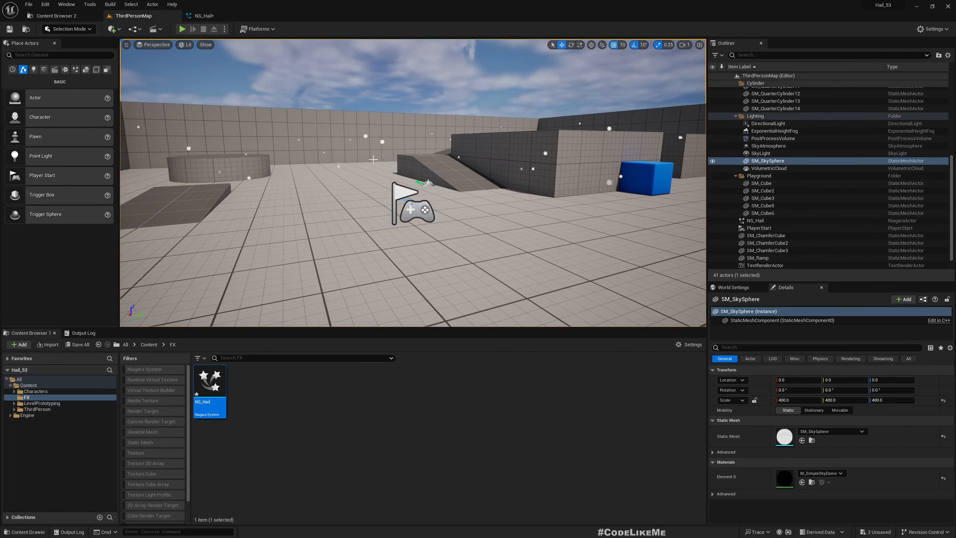
right_drag(407, 248, 404, 232)
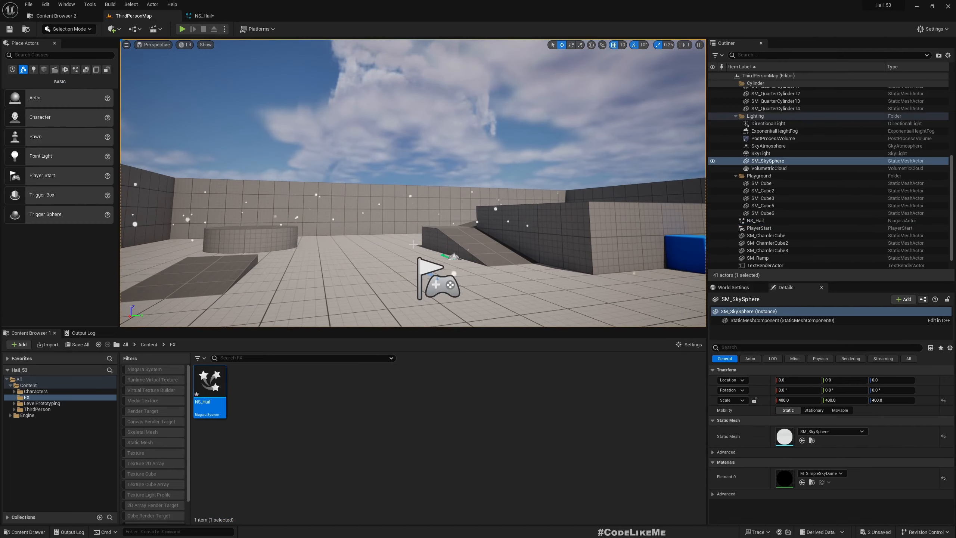
middle_drag(407, 247, 432, 235)
click(432, 267)
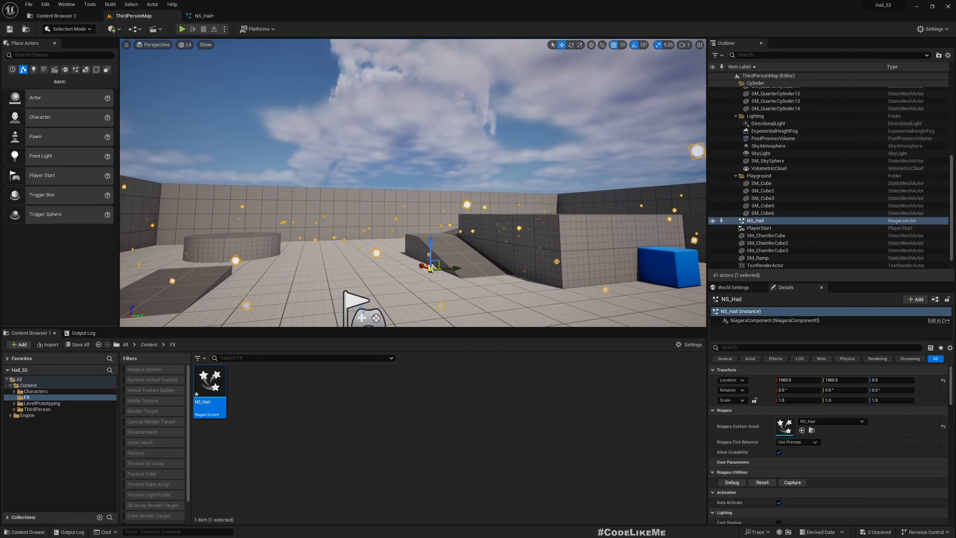
drag(431, 242, 431, 56)
mouse_move(430, 113)
right_down()
mouse_move(425, 99)
mouse_move(435, 98)
mouse_move(437, 116)
mouse_move(422, 109)
right_up()
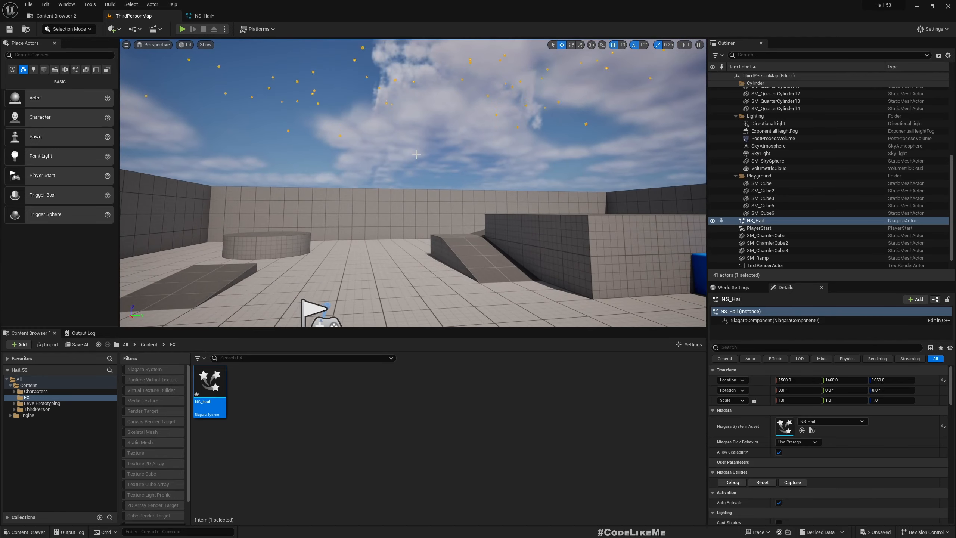
mouse_move(301, 139)
right_down()
mouse_move(312, 158)
mouse_move(304, 132)
right_up()
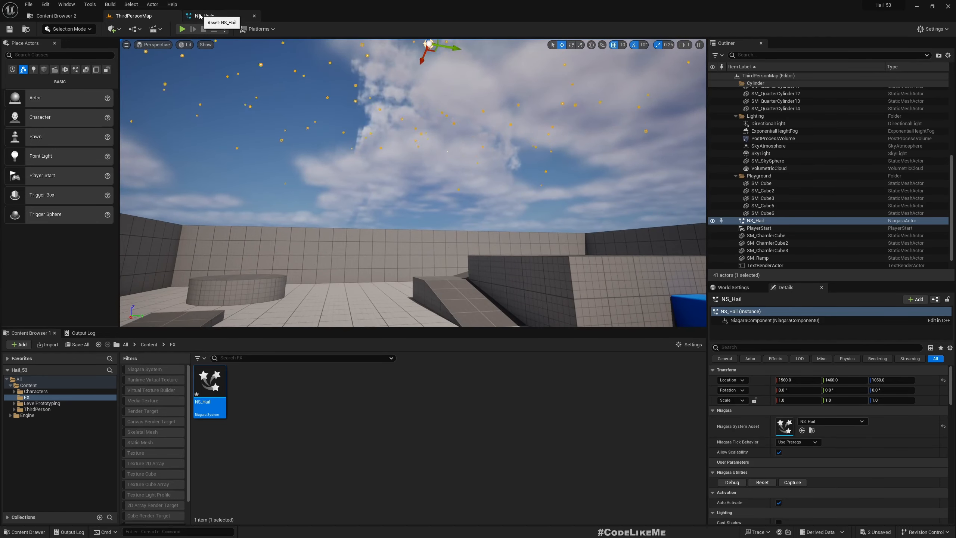
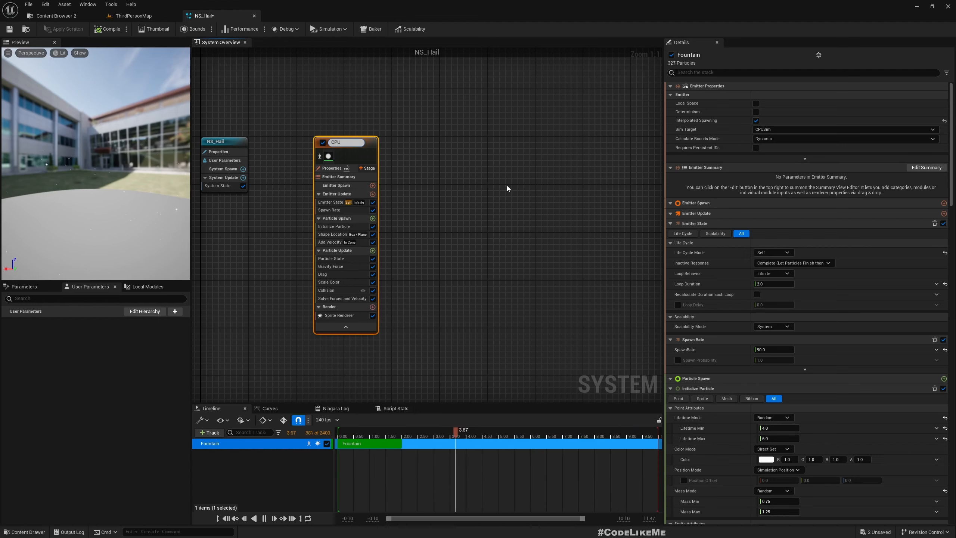
Rename the Fountain emitter as CPUEmitter, then duplicate it and name the copy GPUEmitter
text(Emitter)
key(Return)
key(ctrl+d)
drag(346, 146, 413, 146)
double_click(322, 144)
text(GPUEmitter)
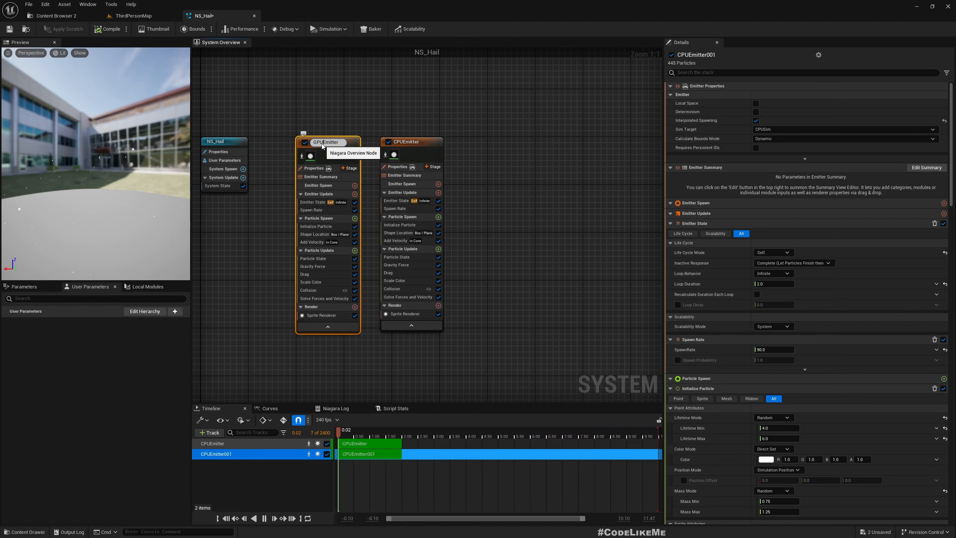
key(Return)
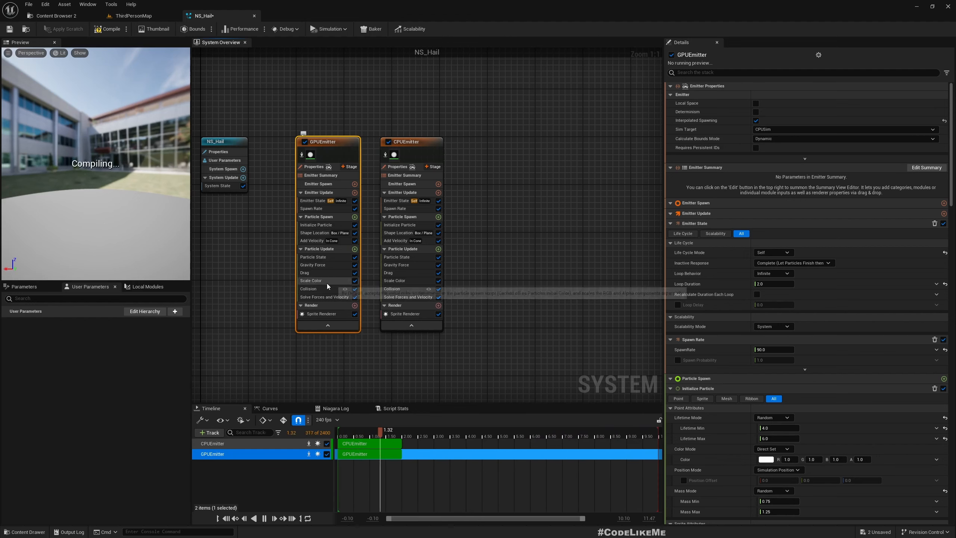
Try a spawn rate of 1000 on GPUEmitter and inspect the hail density in ThirdPersonMap
click(304, 210)
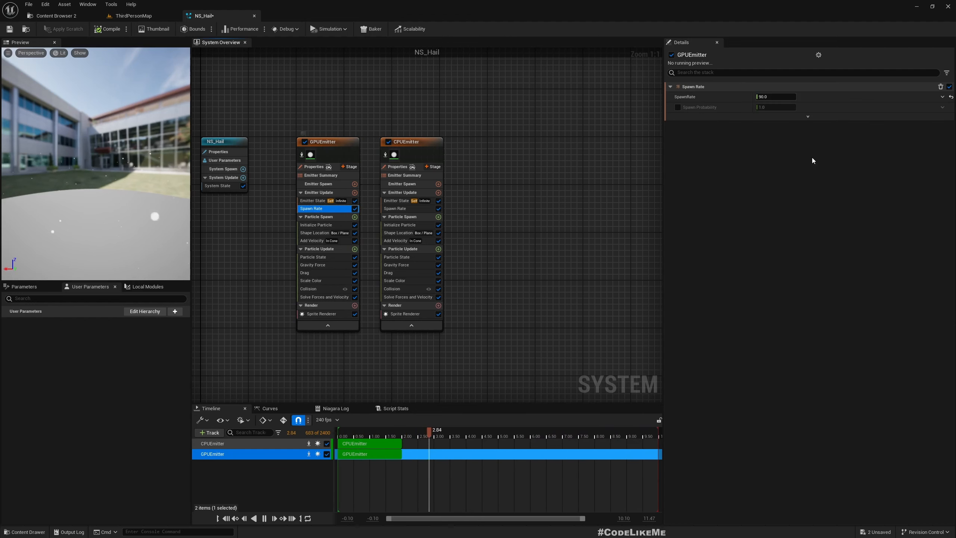
click(790, 97)
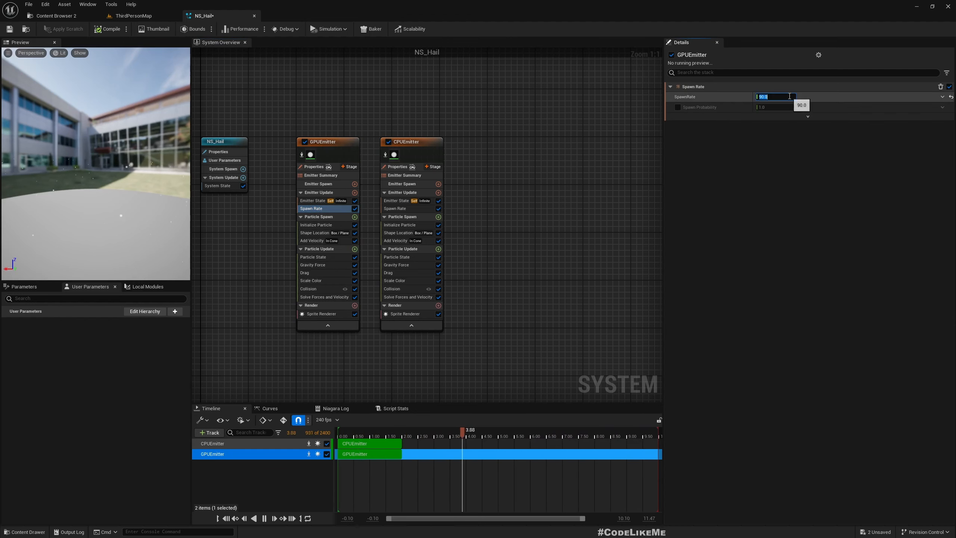
click(124, 18)
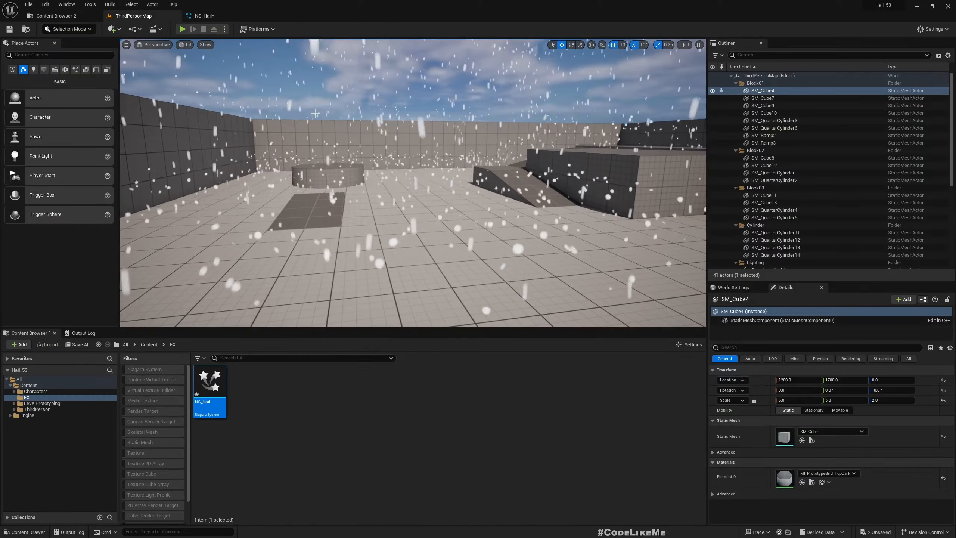
right_drag(368, 174, 325, 176)
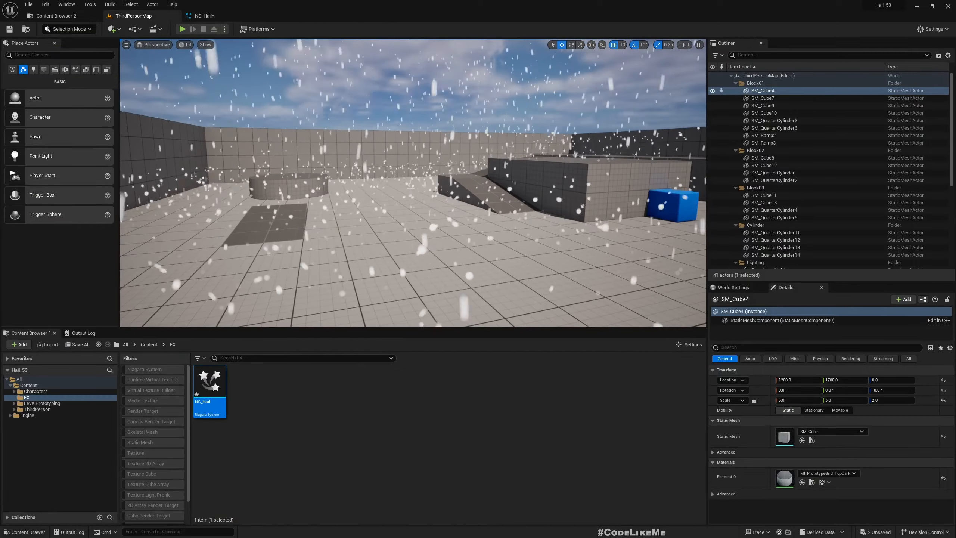
Set the GPUEmitter's spawn rate to 100 in the NS_Hail system
click(200, 16)
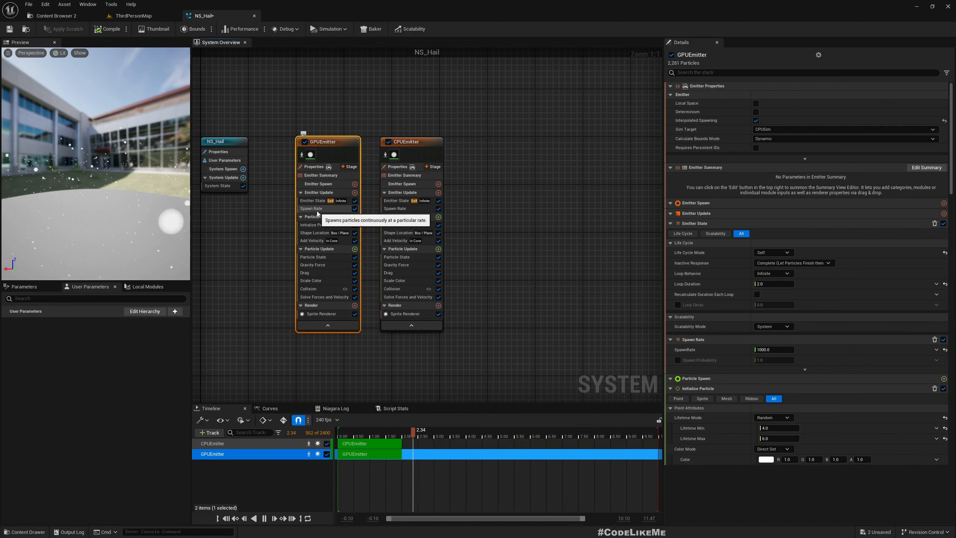
click(317, 210)
click(779, 97)
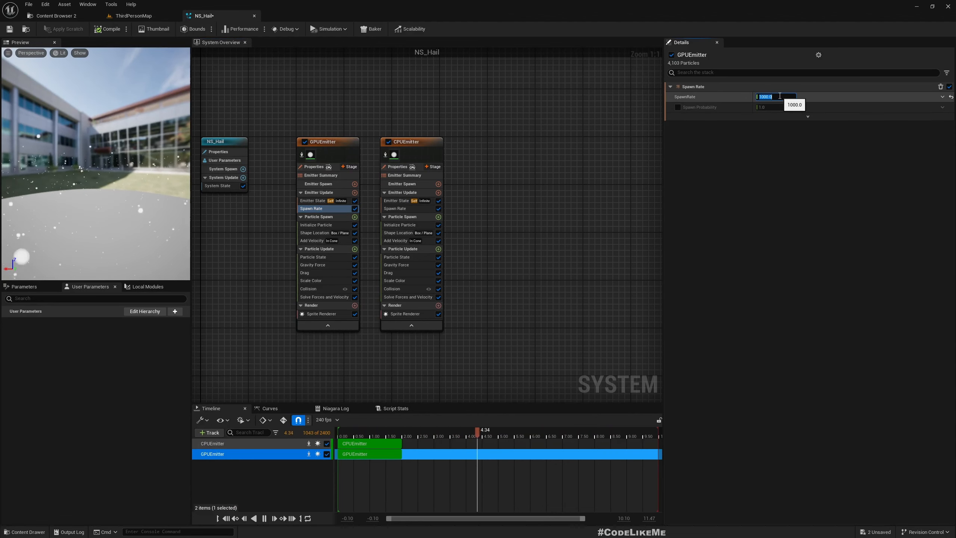
key(Left)
key(Right)
key(Delete)
key(Return)
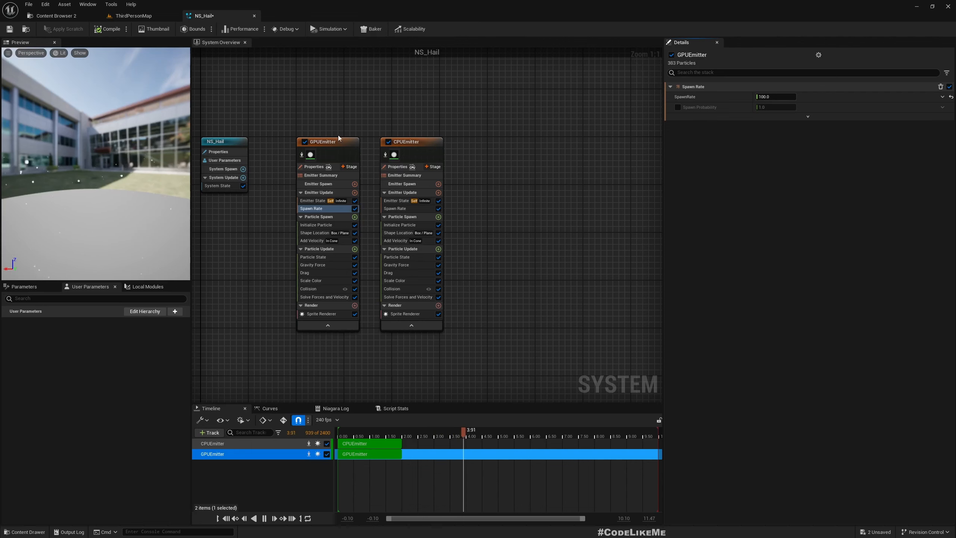
Disable GPUEmitter and check the hail produced by CPUEmitter alone in ThirdPersonMap
click(304, 142)
right_drag(344, 159, 273, 150)
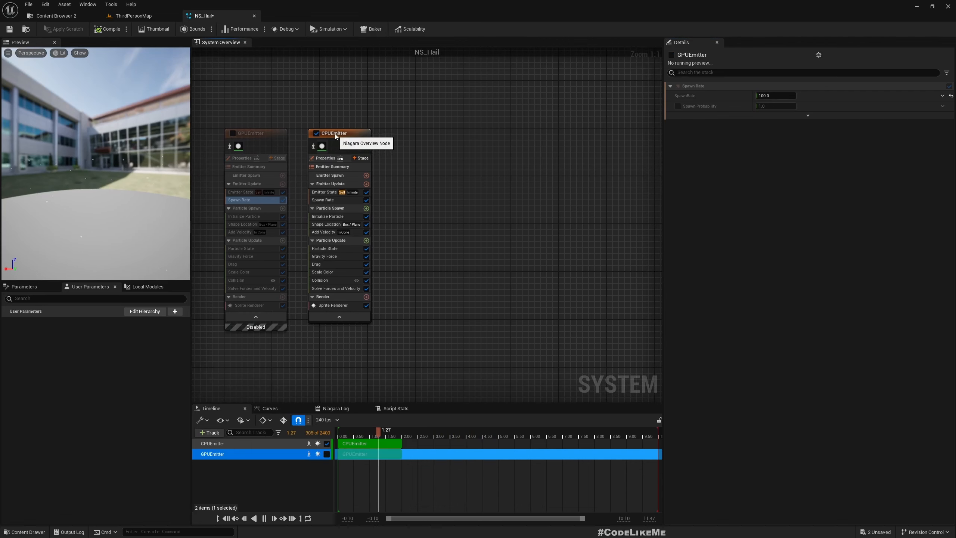
click(334, 133)
click(134, 16)
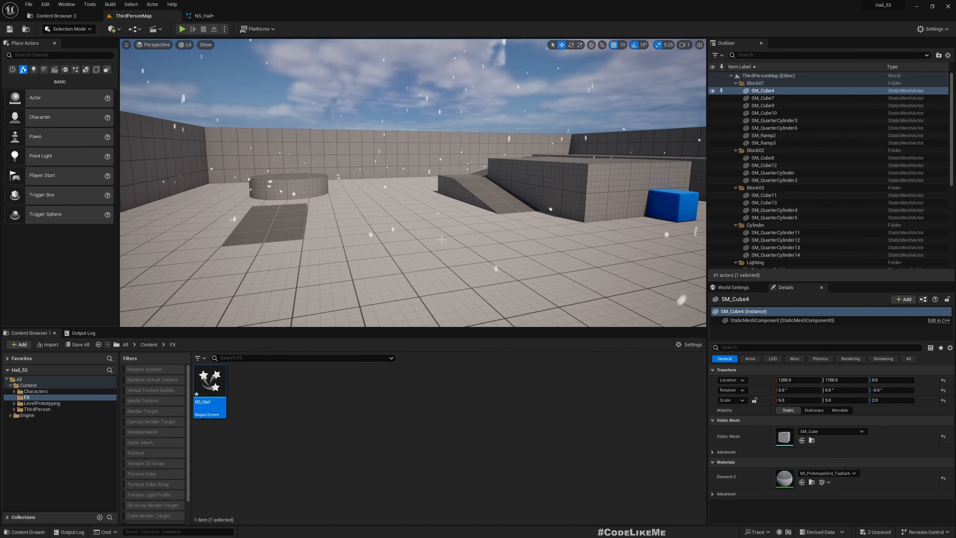
click(210, 15)
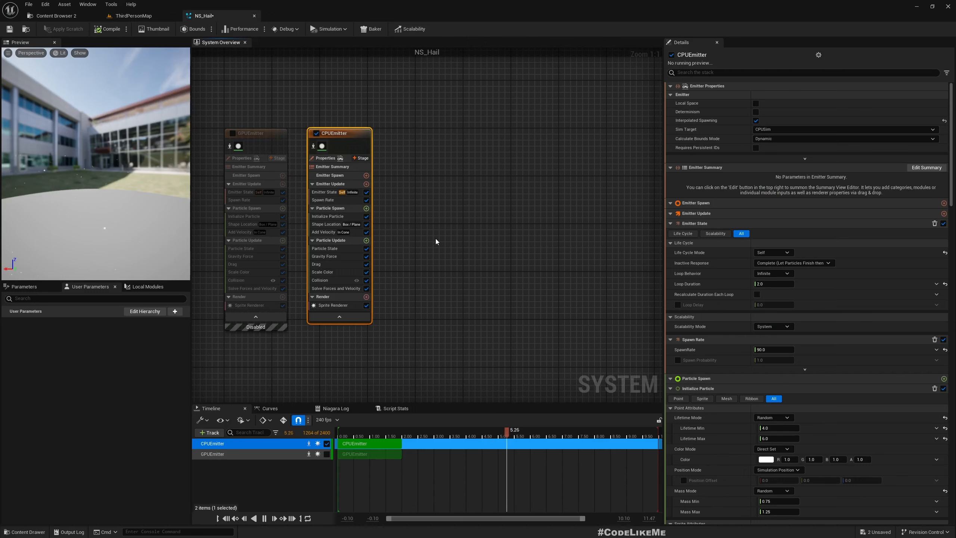
Add a Generate Collision Event module to the Particle Update stage of CPUEmitter
right_drag(436, 238, 419, 208)
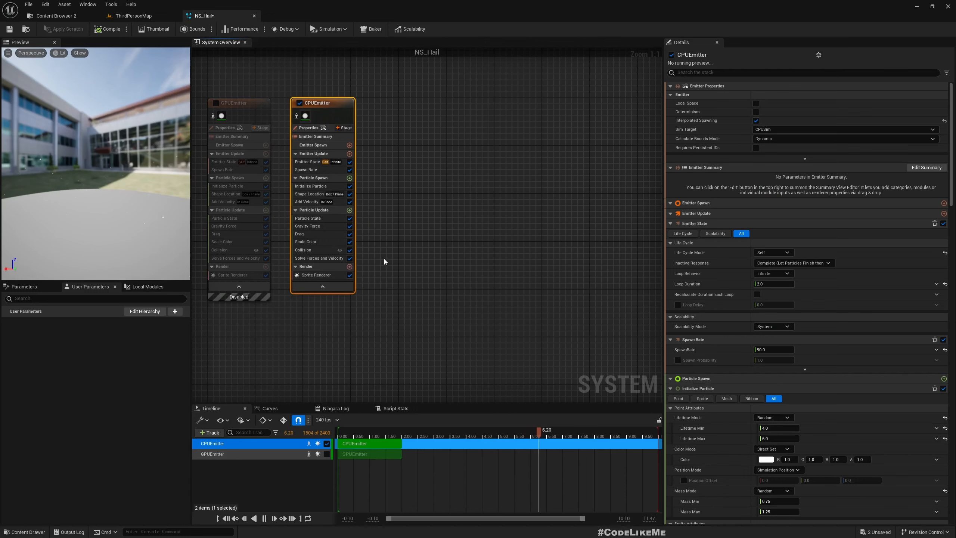
click(351, 212)
text(coll)
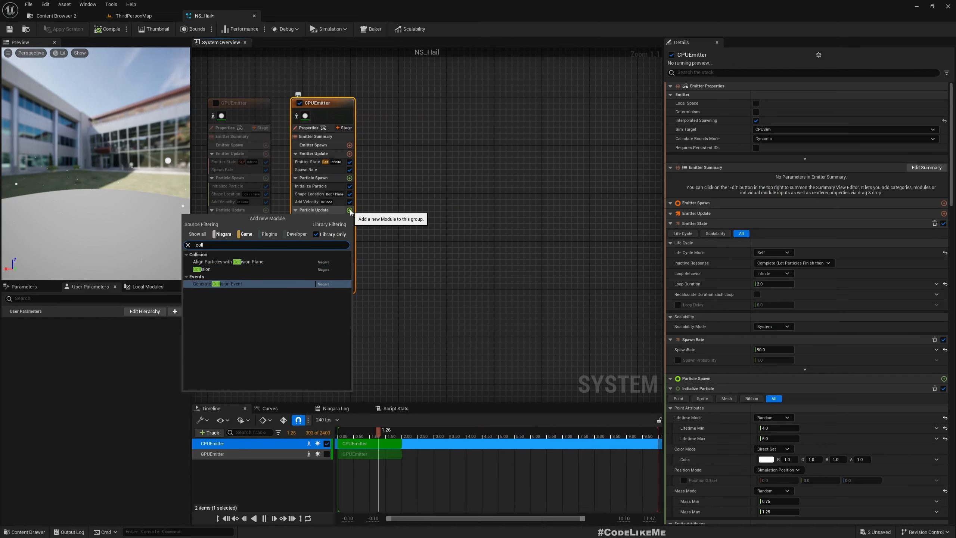
key(Return)
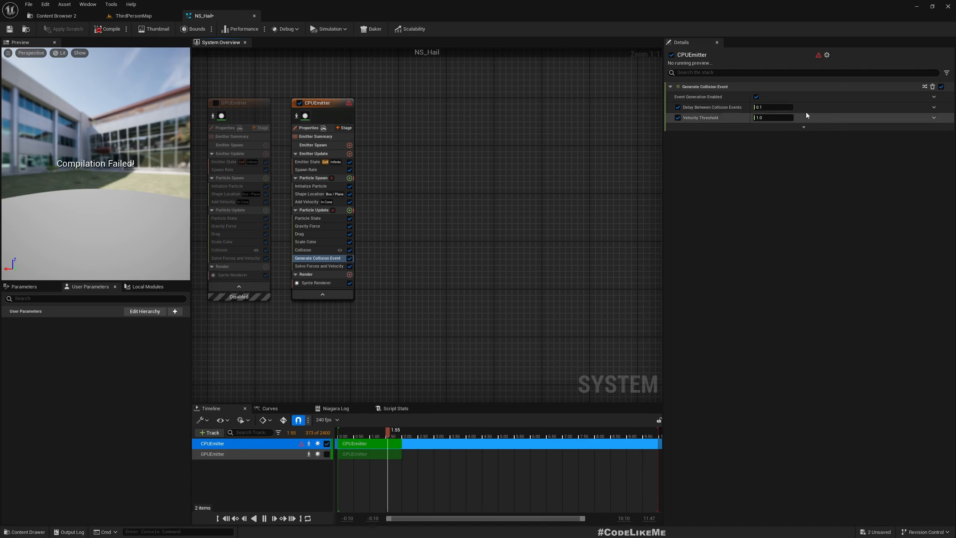
Check the Niagara Log errors, enable Requires Persistent IDs in CPUEmitter's properties, and look at the level
click(335, 408)
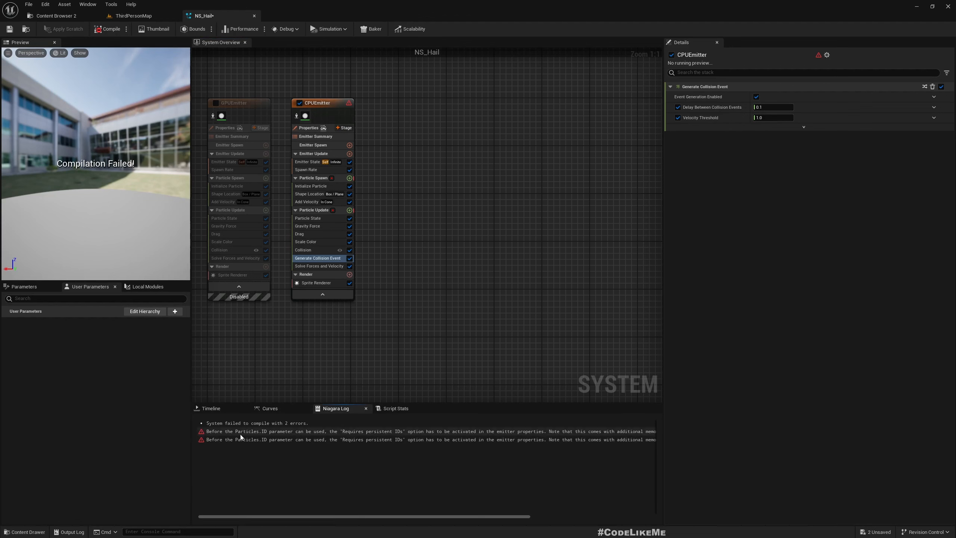
click(368, 433)
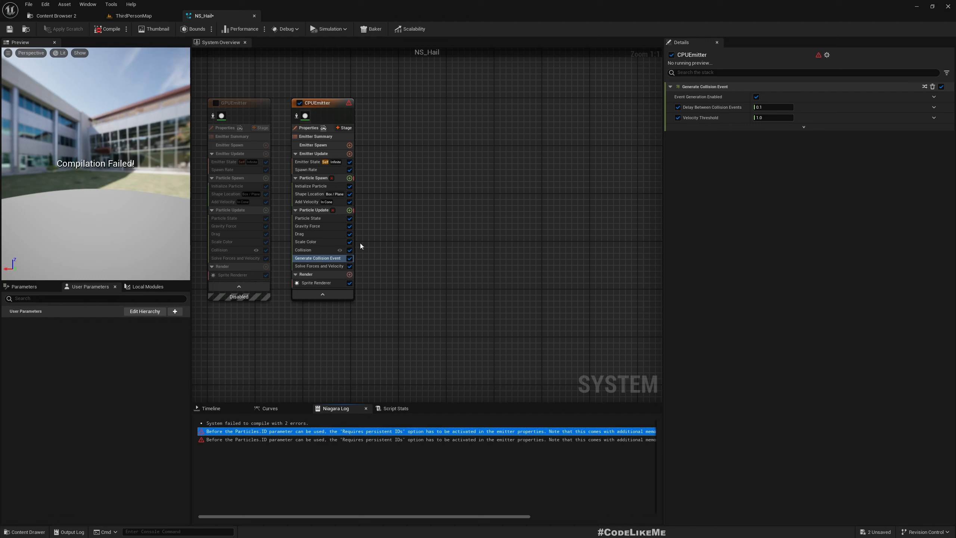
click(312, 211)
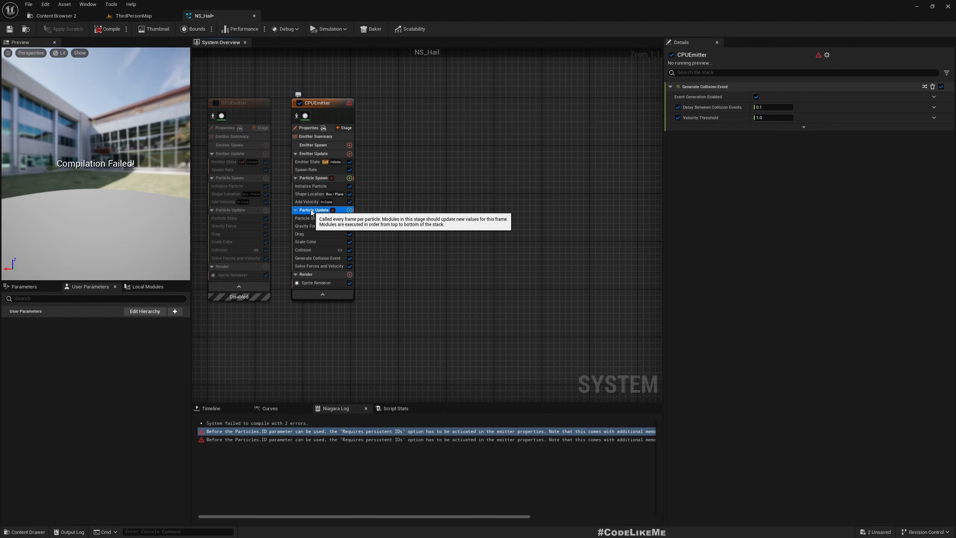
click(309, 128)
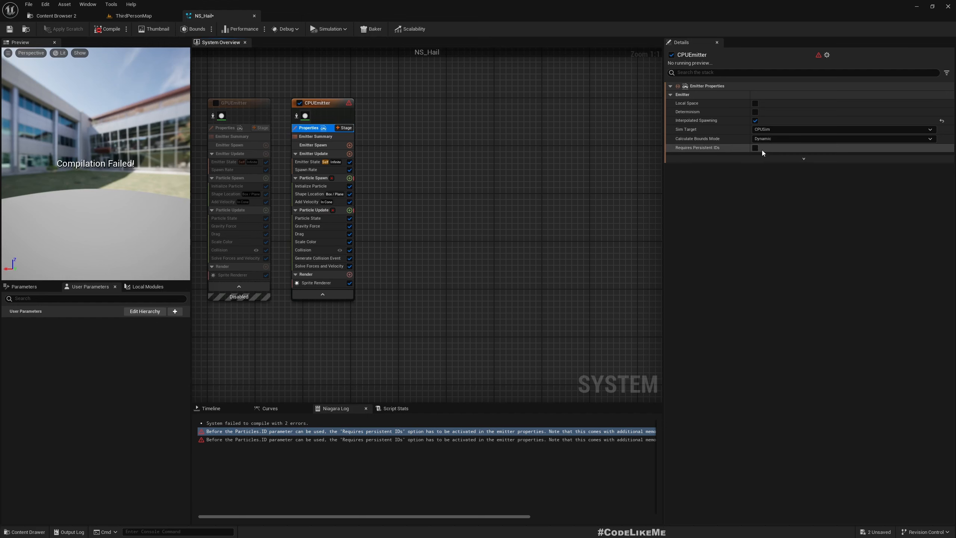
click(756, 148)
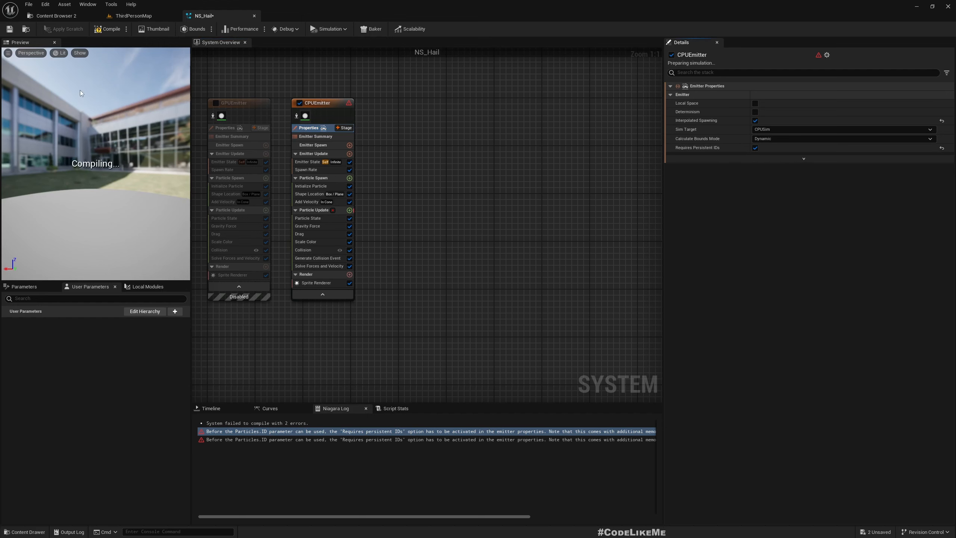
click(118, 17)
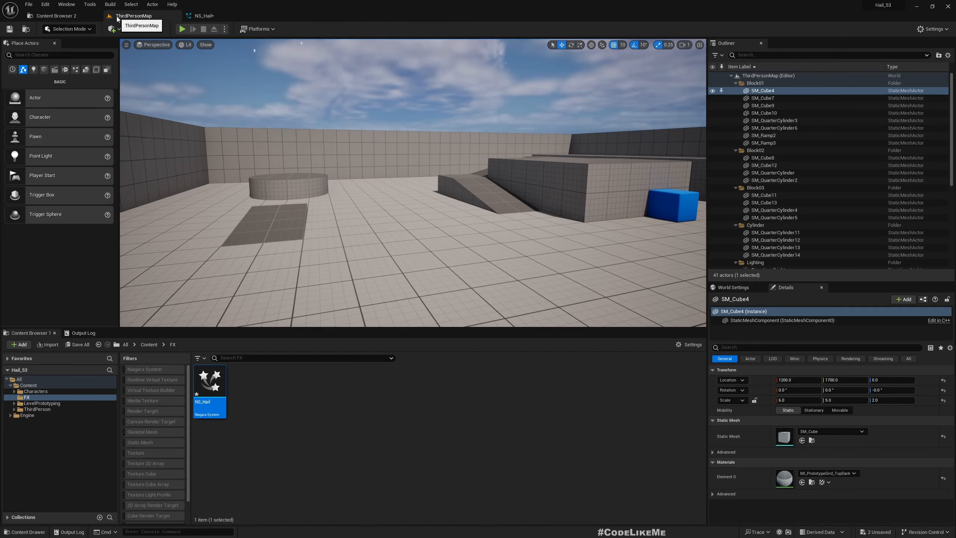
click(203, 16)
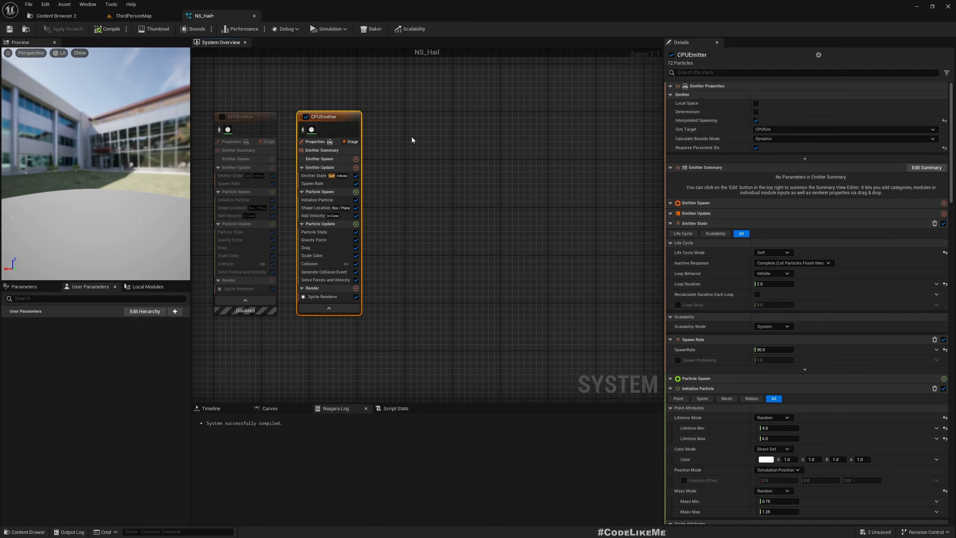
Paste a copy of CPUEmitter beside the original and delete the copy's Generate Collision Event module
key(ctrl+v)
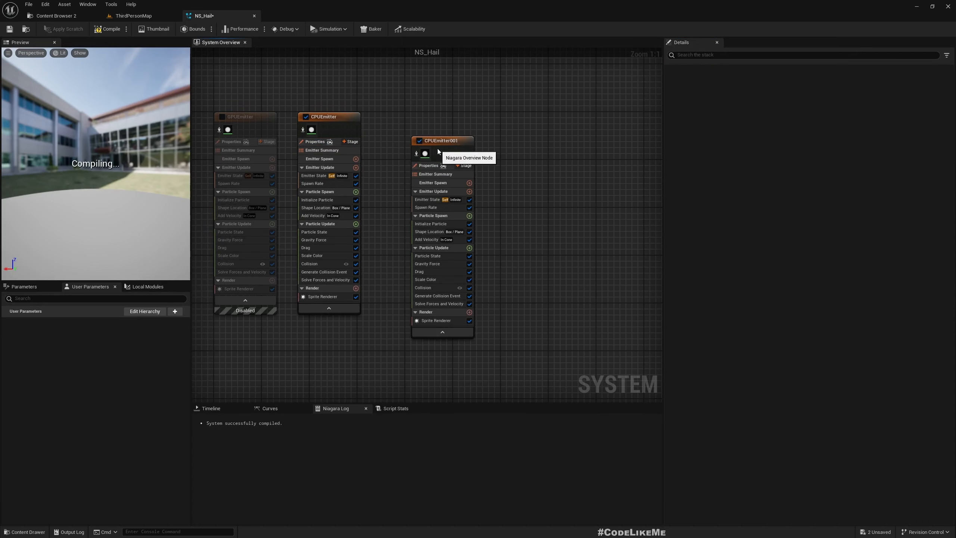
drag(438, 148, 425, 122)
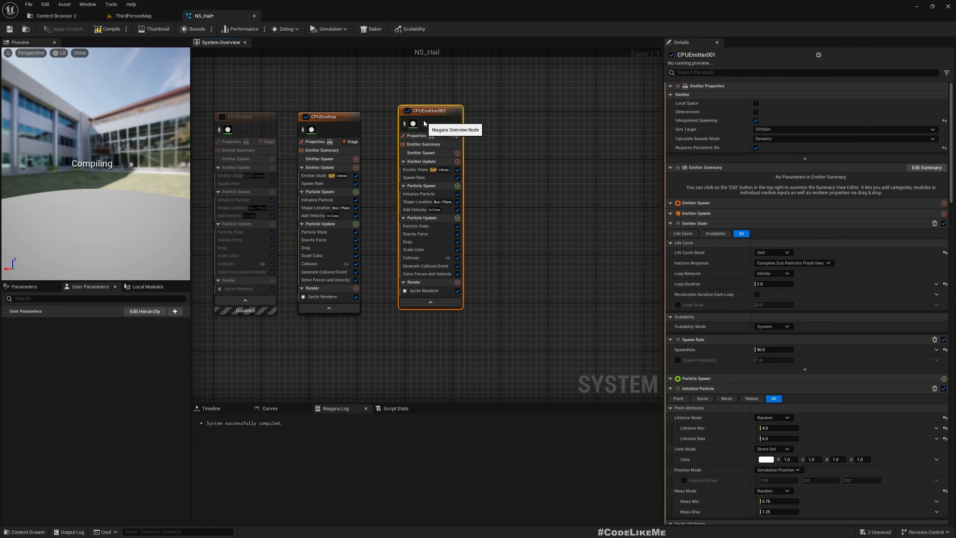
click(434, 265)
key(Delete)
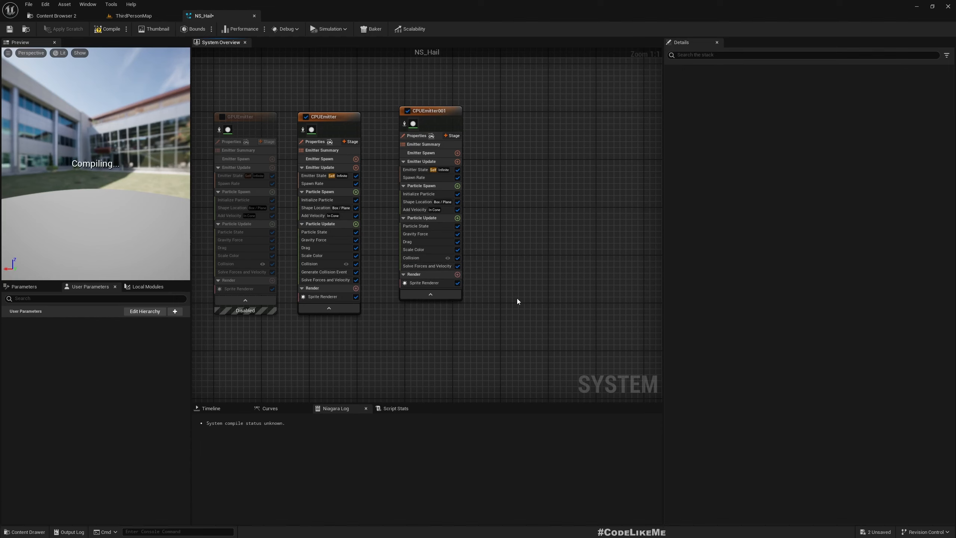
Disable the Collision and Spawn Rate modules in CPUEmitter001 and align the emitter beside CPUEmitter
click(393, 236)
click(426, 238)
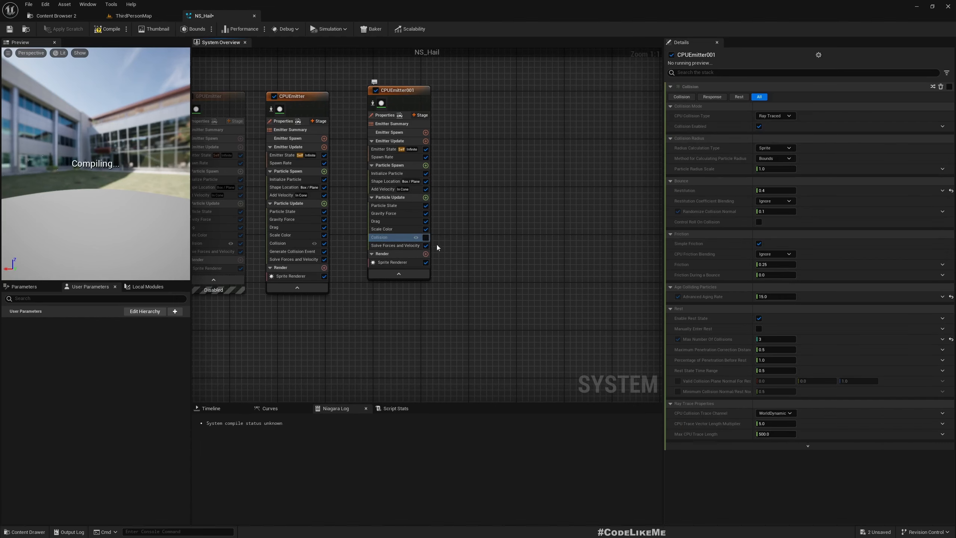
mouse_move(395, 93)
mouse_down()
mouse_move(391, 103)
mouse_move(392, 91)
mouse_up()
click(420, 163)
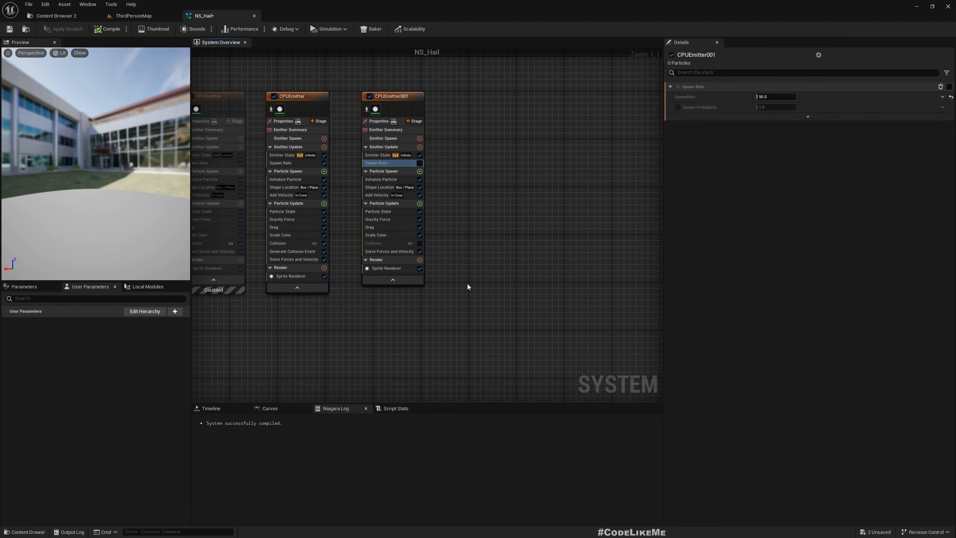
Add an Event Handler stage to CPUEmitter001
click(420, 204)
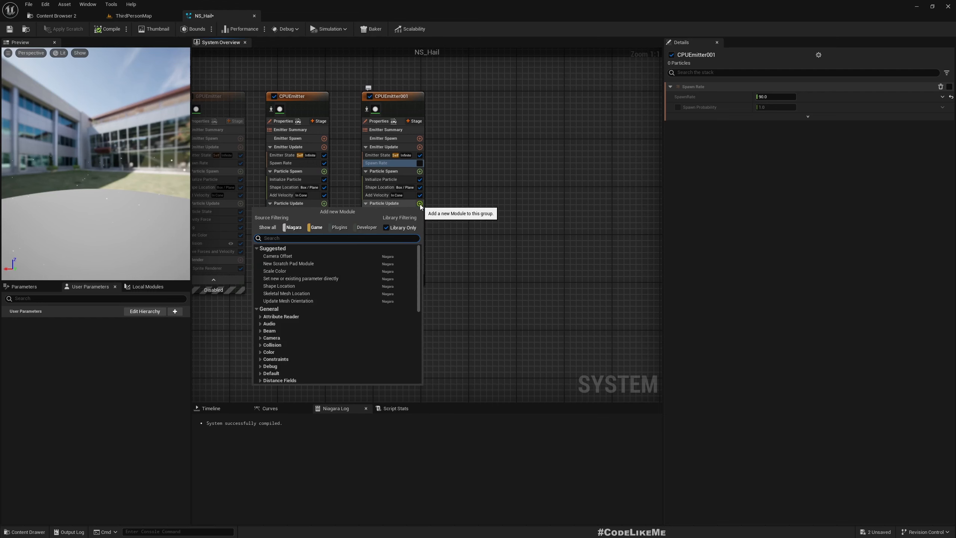
click(490, 194)
click(414, 121)
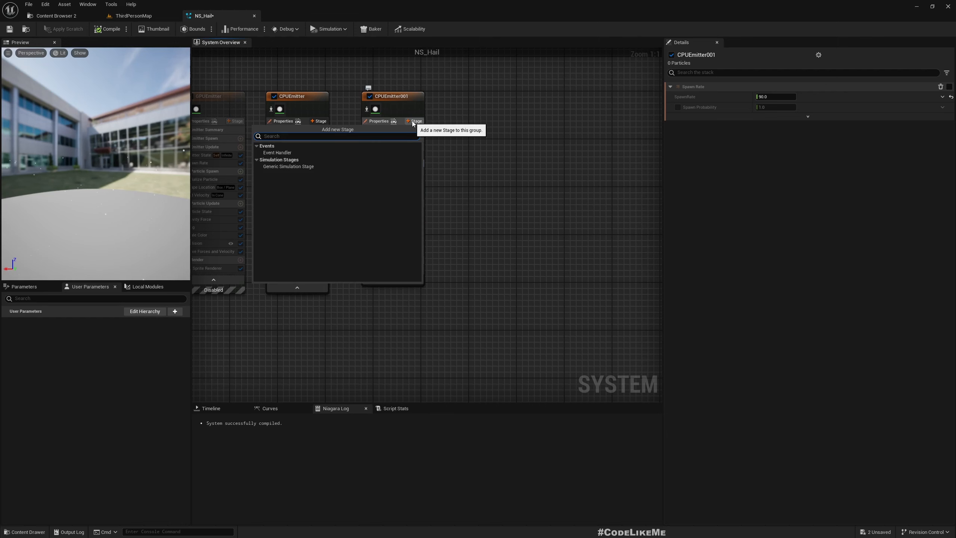
click(277, 152)
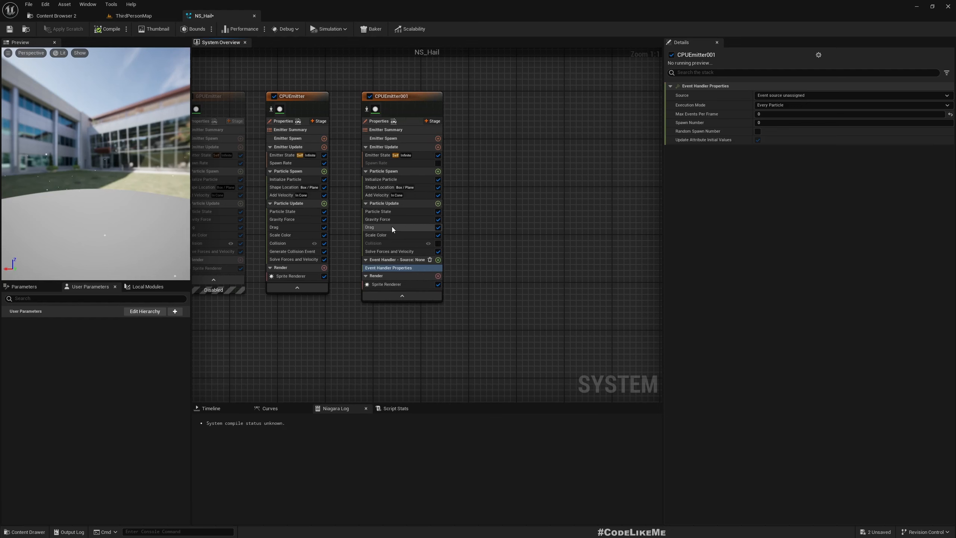
Set the Initialize Particle color of CPUEmitter001 to a pinkish red with R 1.0, G 0.0, B 0.138286
click(381, 180)
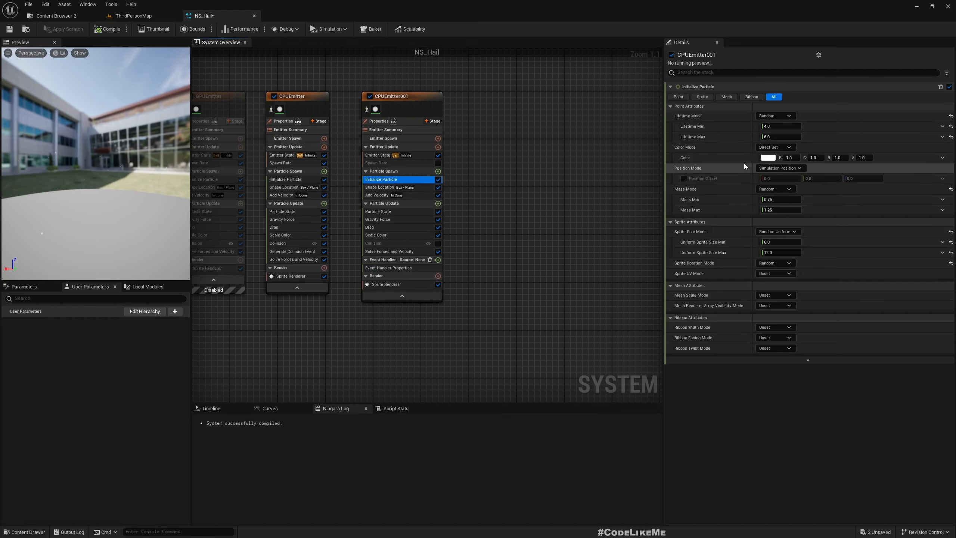
click(768, 157)
click(851, 216)
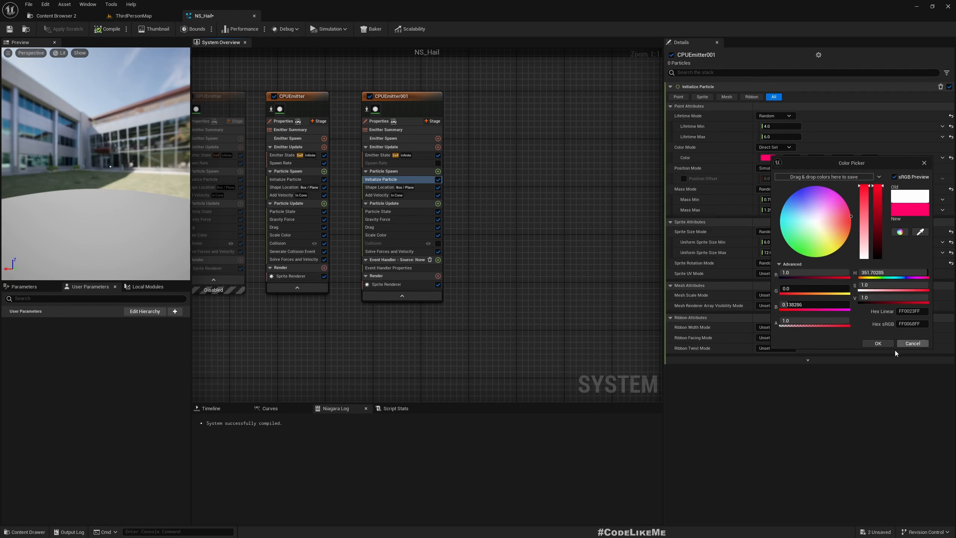
click(878, 343)
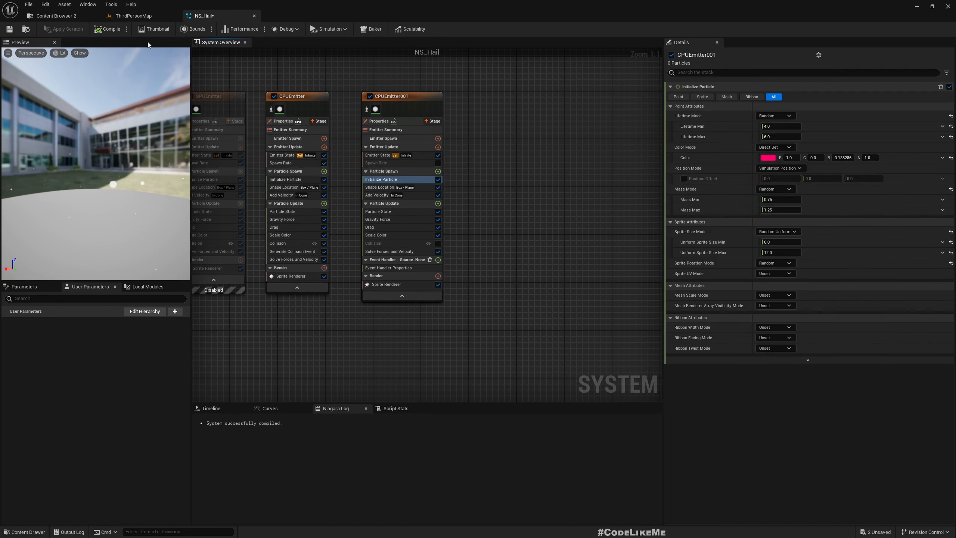
Temporarily enable Spawn Rate in CPUEmitter001 to check its colored particles in ThirdPersonMap, and disable it again
click(134, 16)
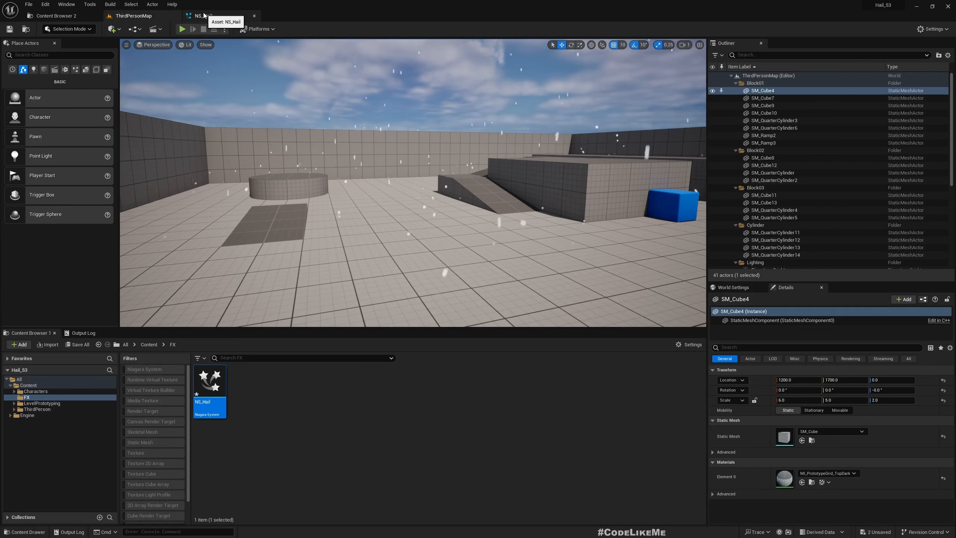
click(203, 15)
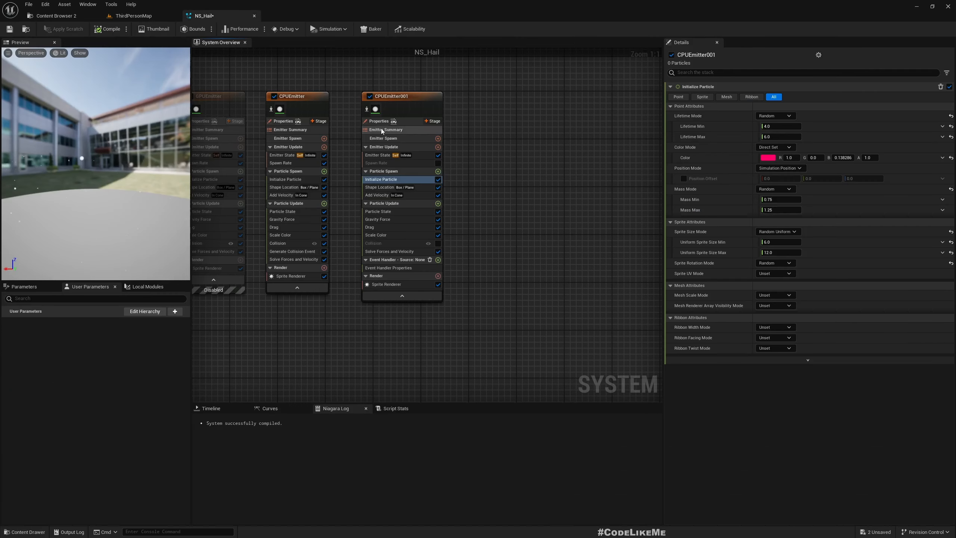
click(396, 164)
click(437, 163)
click(128, 16)
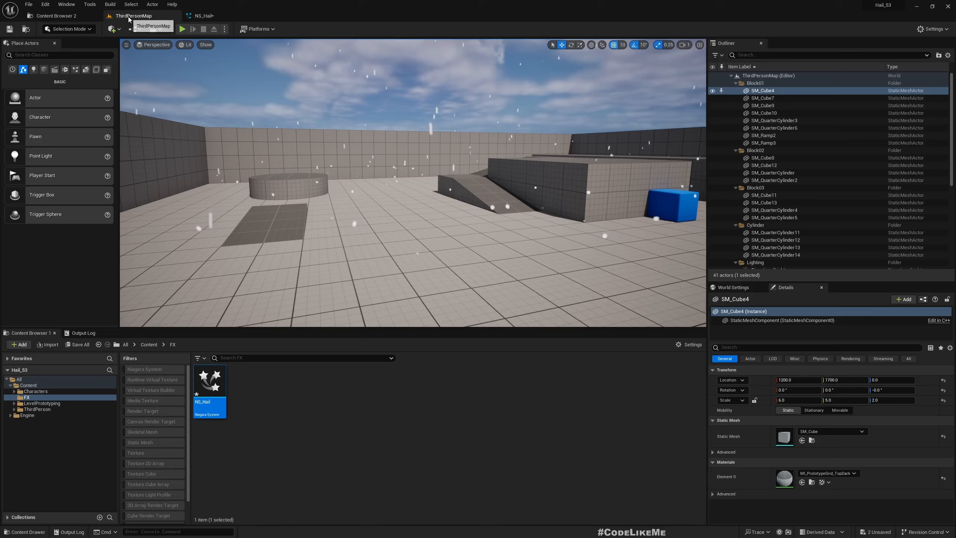
right_drag(377, 167, 396, 152)
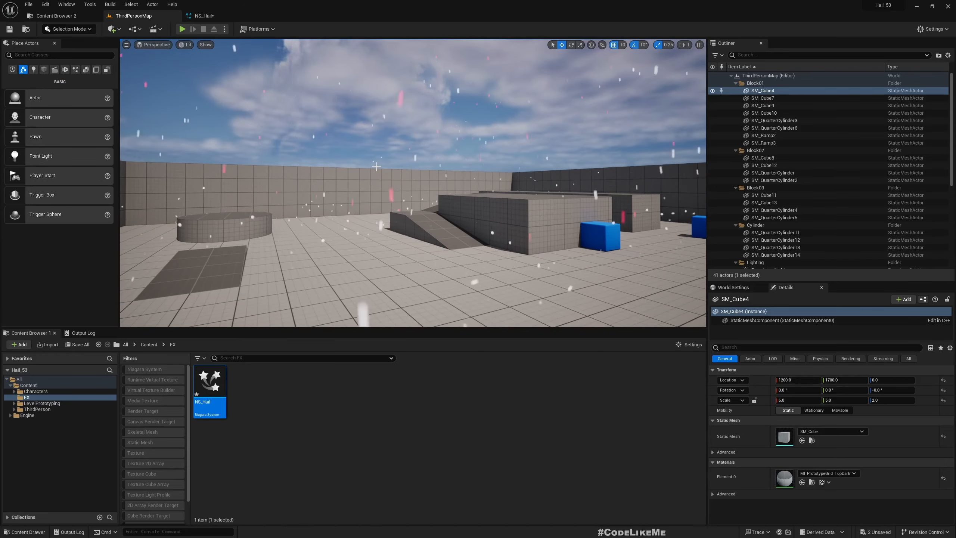
click(204, 16)
click(430, 195)
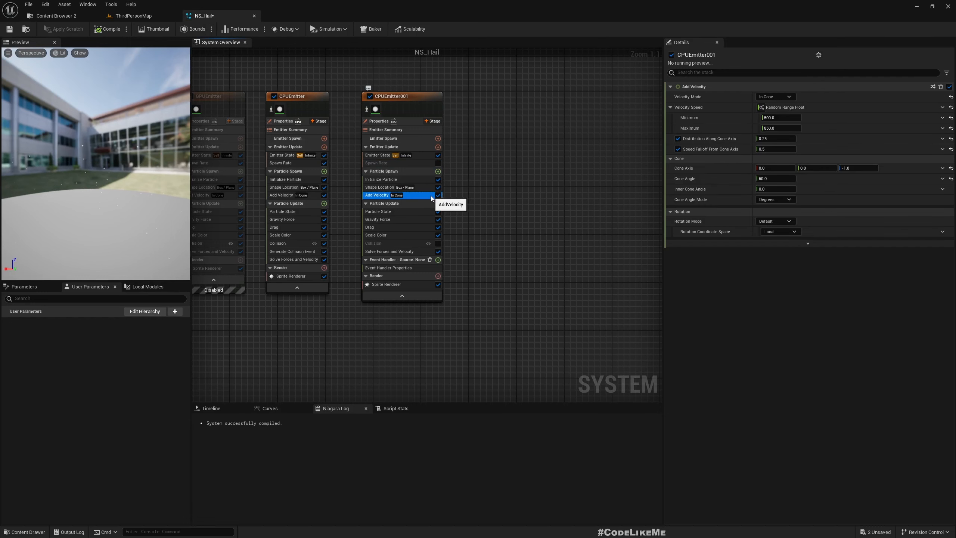
Set CPUEmitter001's event handler to Spawned Particles with a random spawn number from 1 to 3, and check the level
click(413, 269)
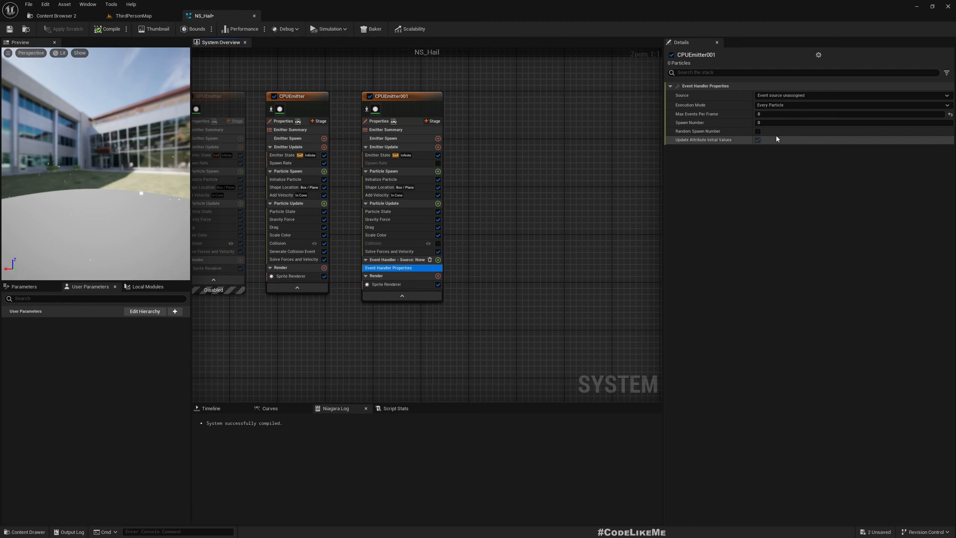
click(790, 104)
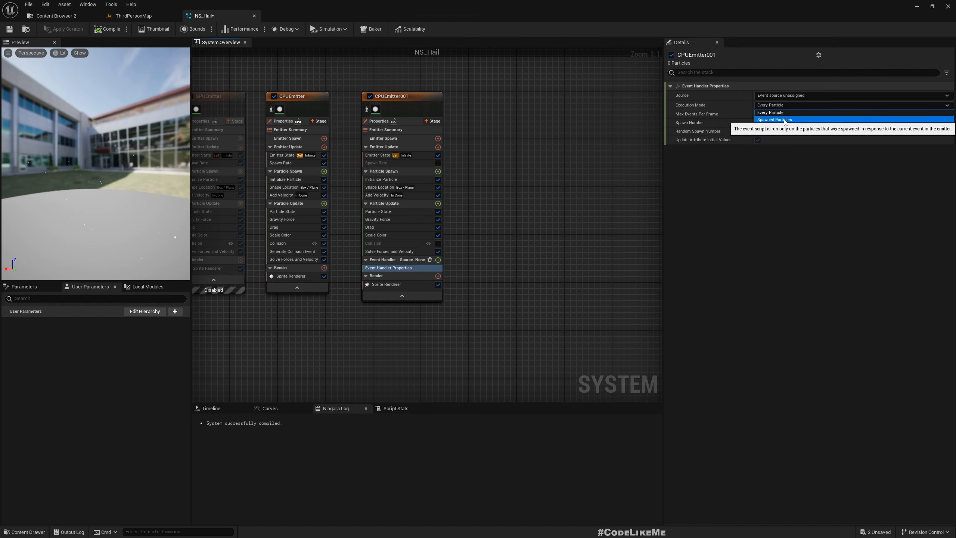
click(785, 120)
click(779, 132)
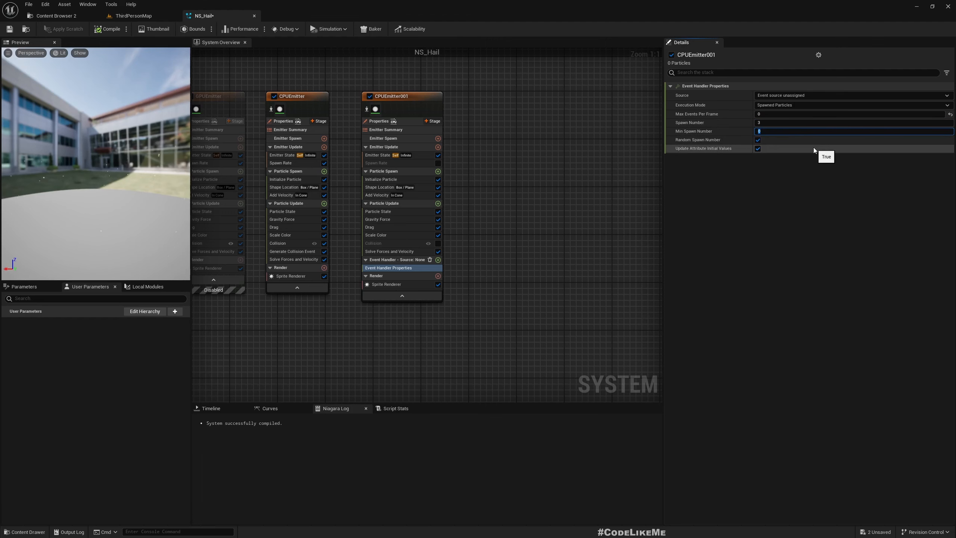
click(133, 15)
right_drag(413, 182, 413, 210)
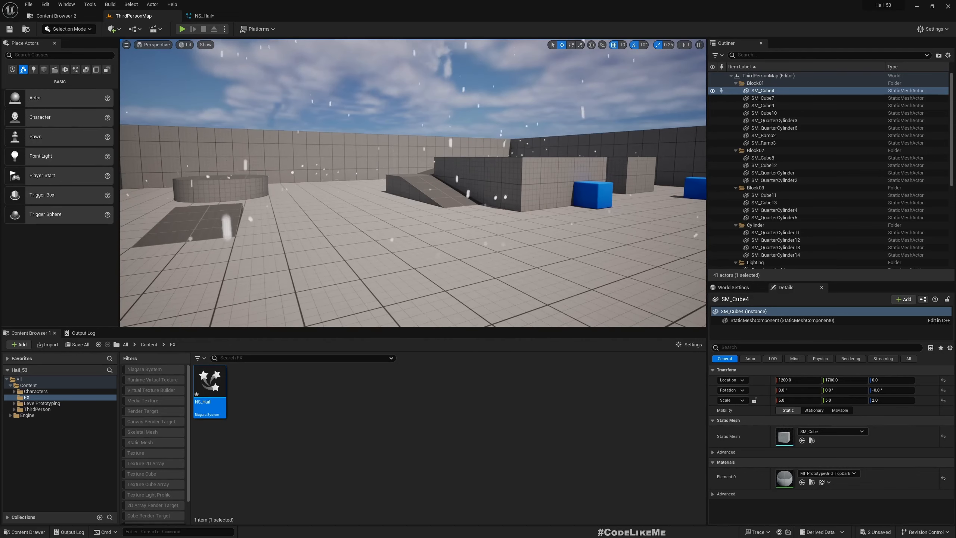
click(199, 16)
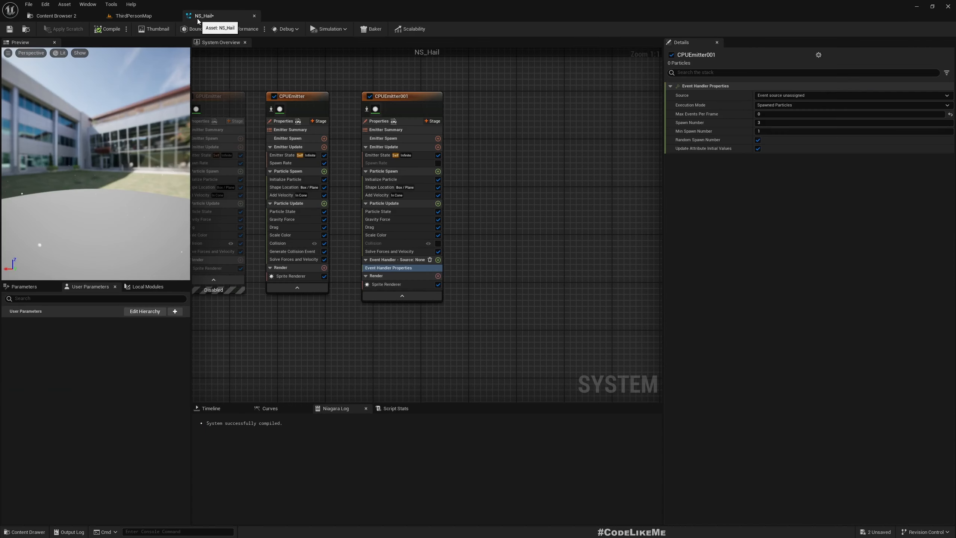
Add a Receive Collision Event module to the Event Handler stage of CPUEmitter001
click(438, 260)
text(rece)
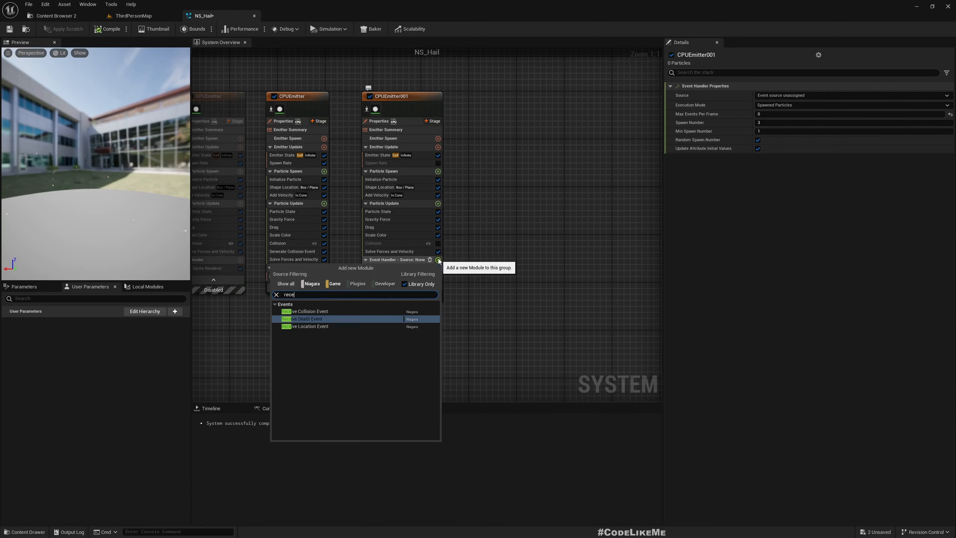
text(ive)
key(Up)
key(Return)
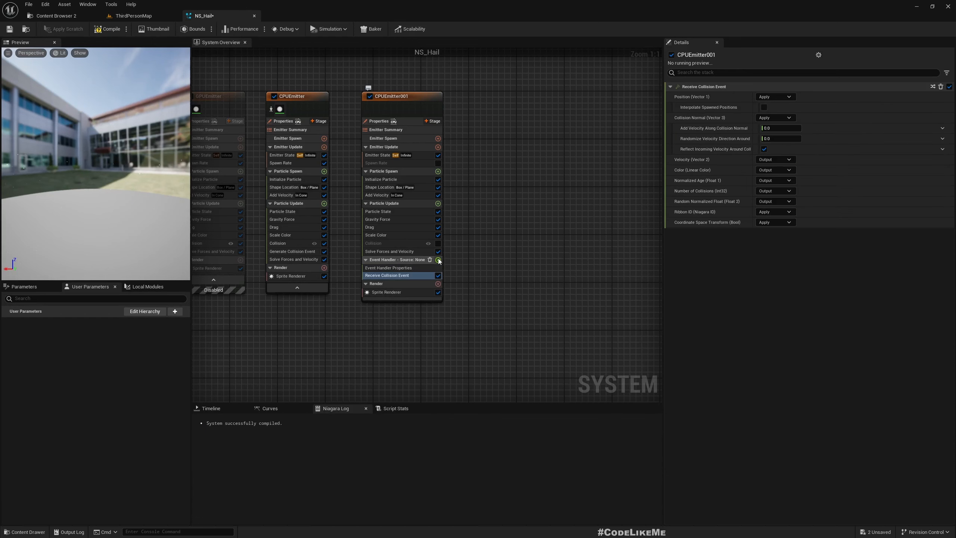
Set the event handler's source to the Collision Event from CPUEmitter, select Receive Collision Event, and save NS_Hail
click(388, 268)
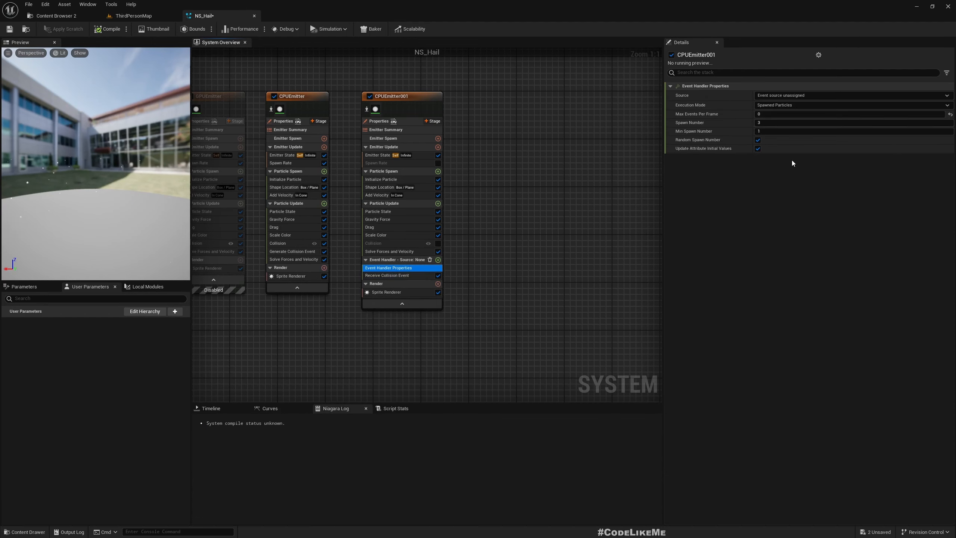
click(768, 96)
click(773, 120)
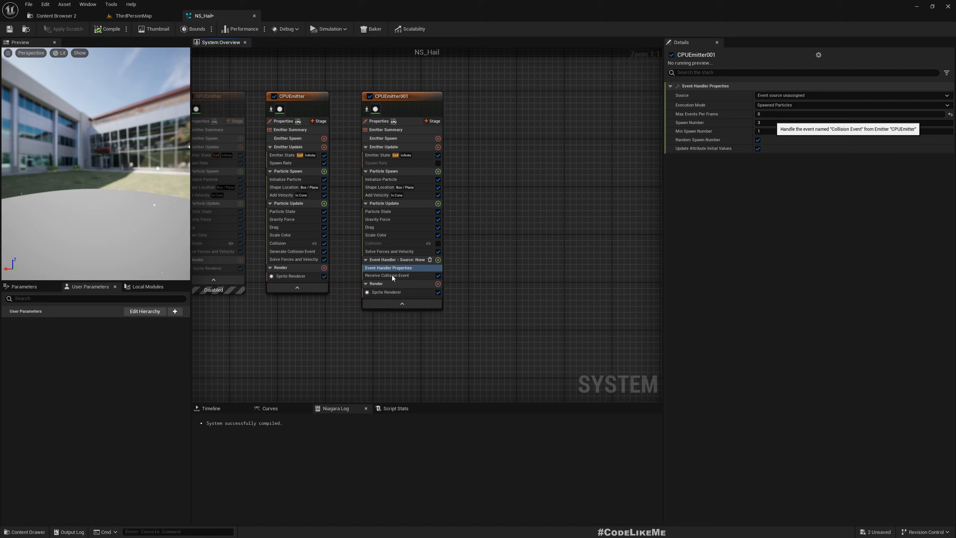
click(393, 276)
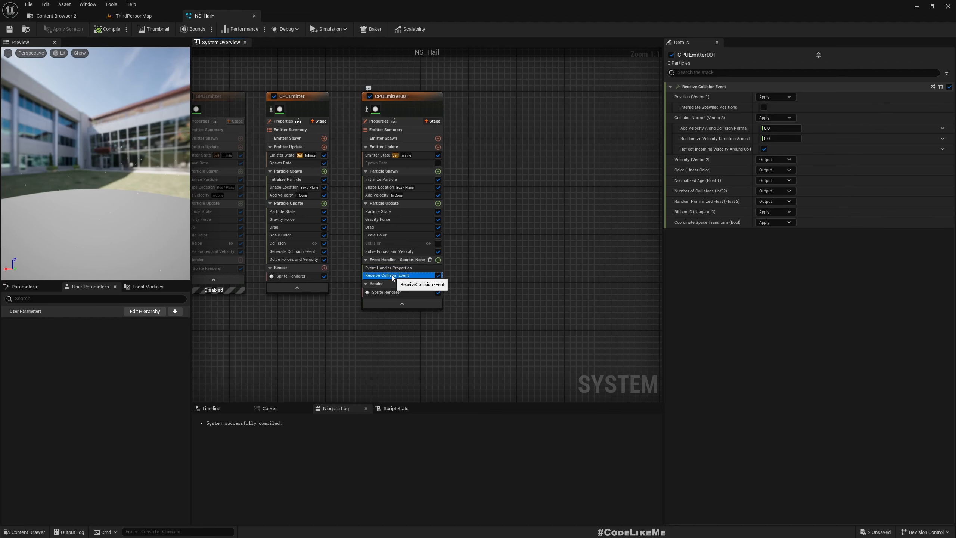
key(ctrl+s)
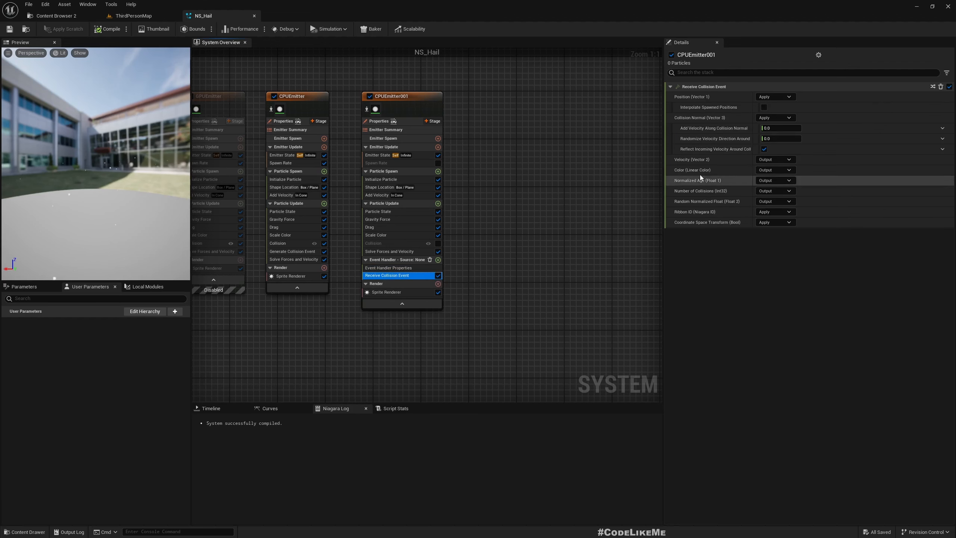
Check the event-spawned particles around the hail impacts in ThirdPersonMap and return to NS_Hail
click(133, 16)
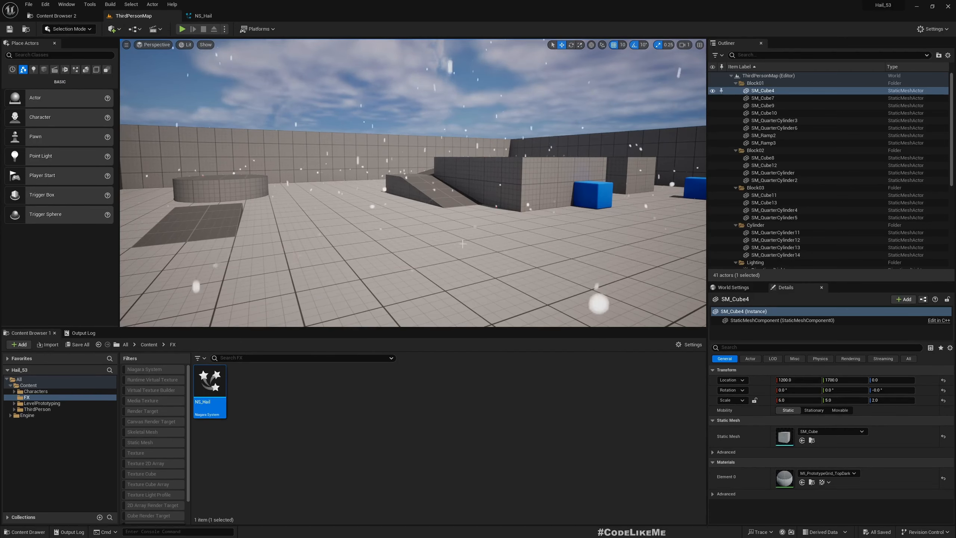
key(q)
right_drag(452, 239, 453, 238)
key(e)
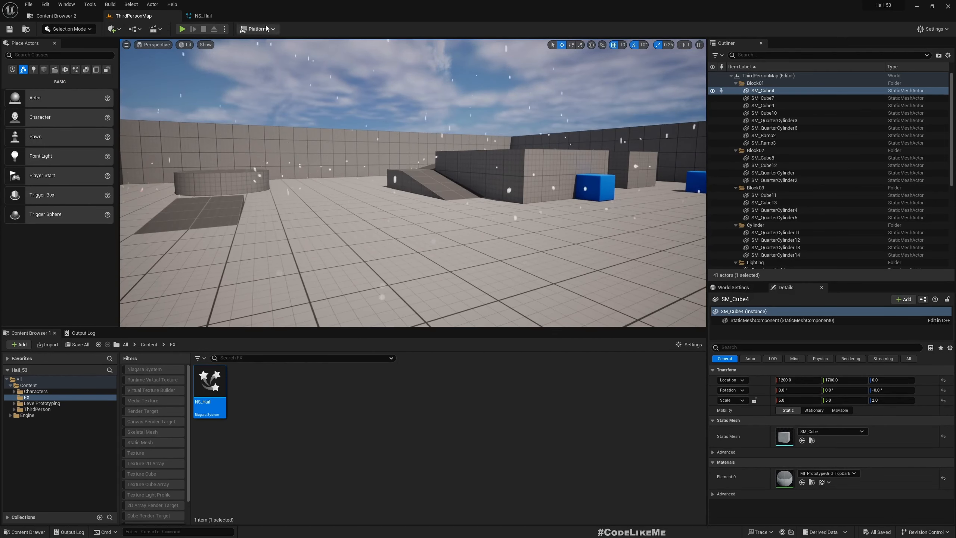
click(205, 16)
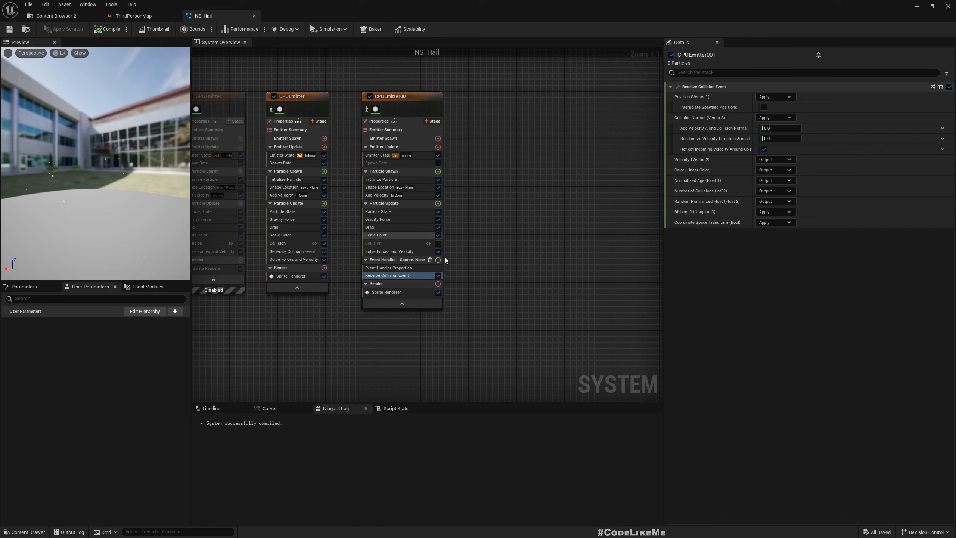
Review the Add Velocity settings of CPUEmitter001 and disable that module
click(375, 192)
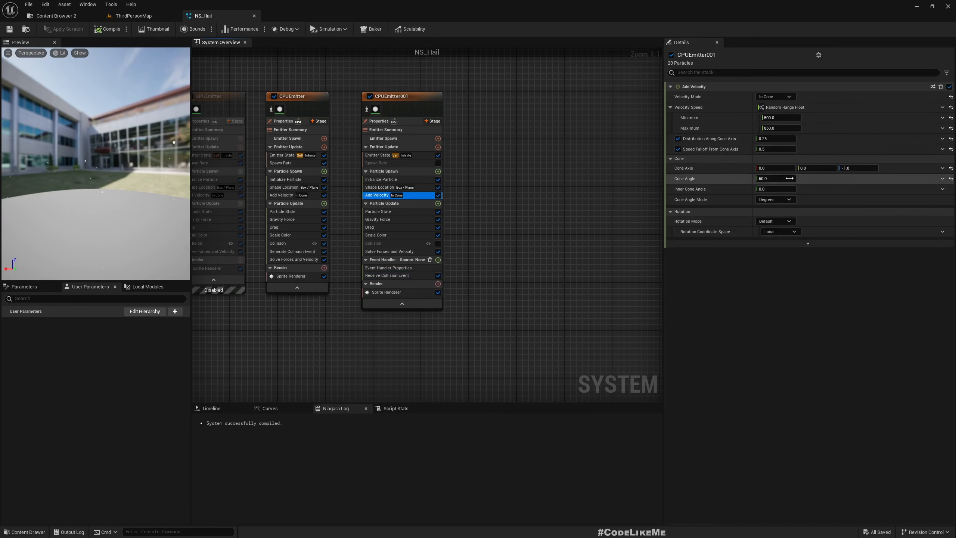
click(862, 168)
click(438, 195)
Set Velocity to Apply in the Receive Collision Event module of CPUEmitter001
click(389, 268)
click(387, 275)
click(776, 160)
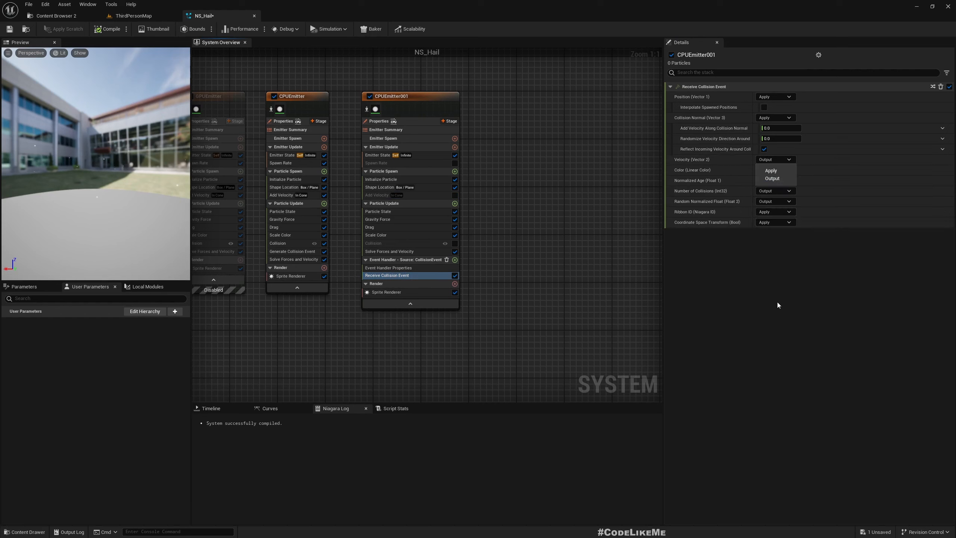
click(777, 303)
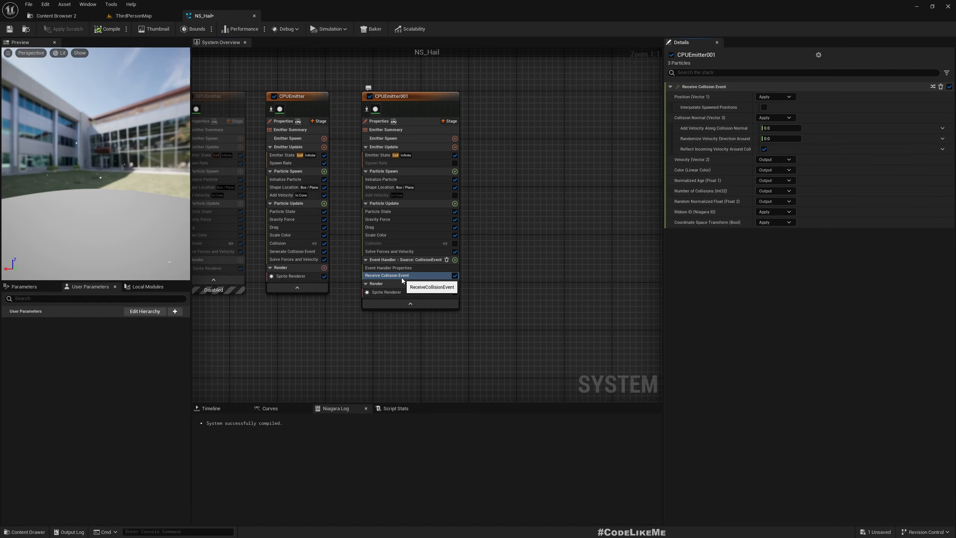
click(777, 160)
click(765, 171)
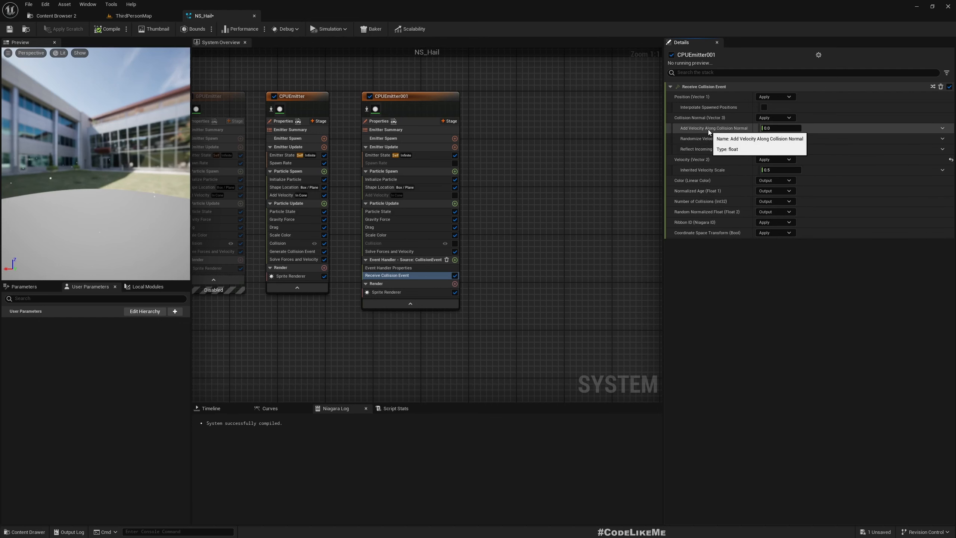
Set Add Velocity Along Collision Normal to 1.0 in the Receive Collision Event module of CPUEmitter001
click(777, 128)
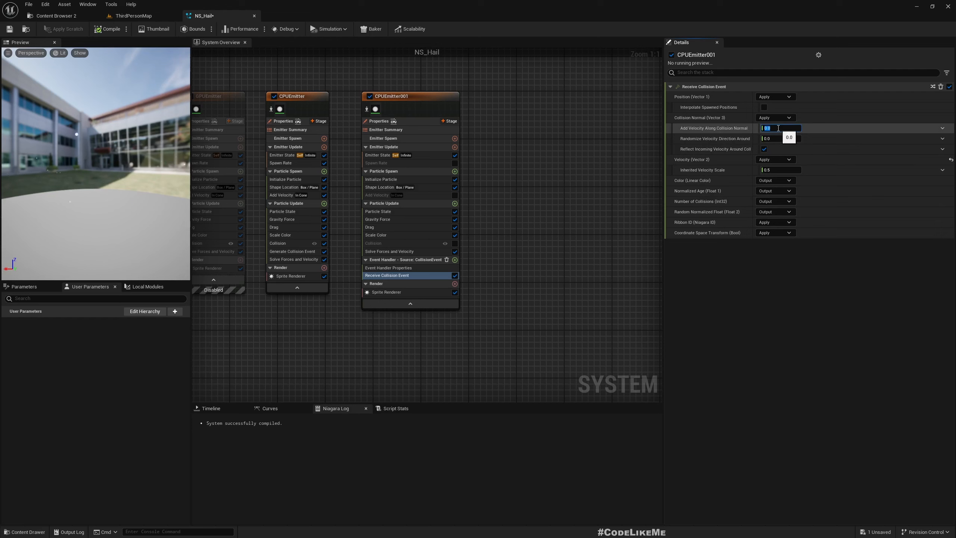
text(1)
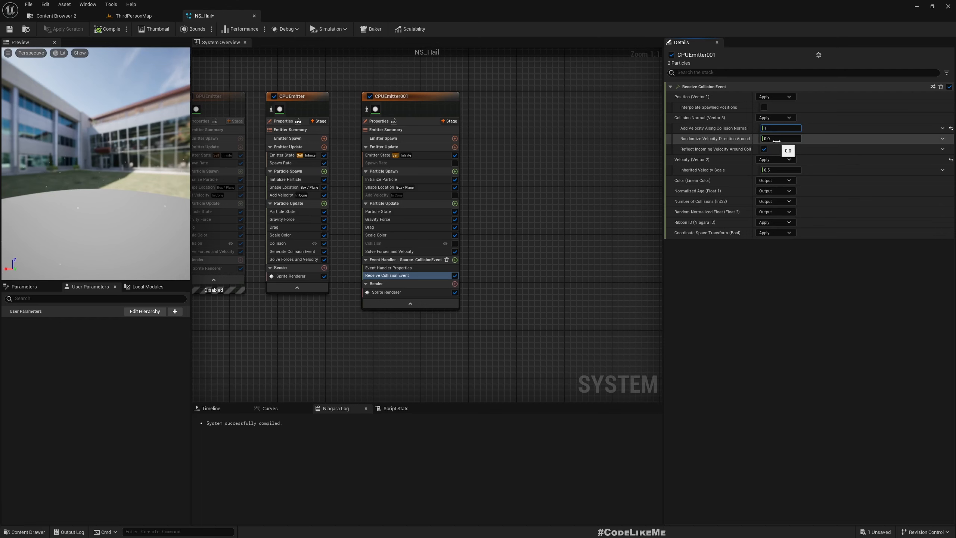
drag(756, 138, 774, 139)
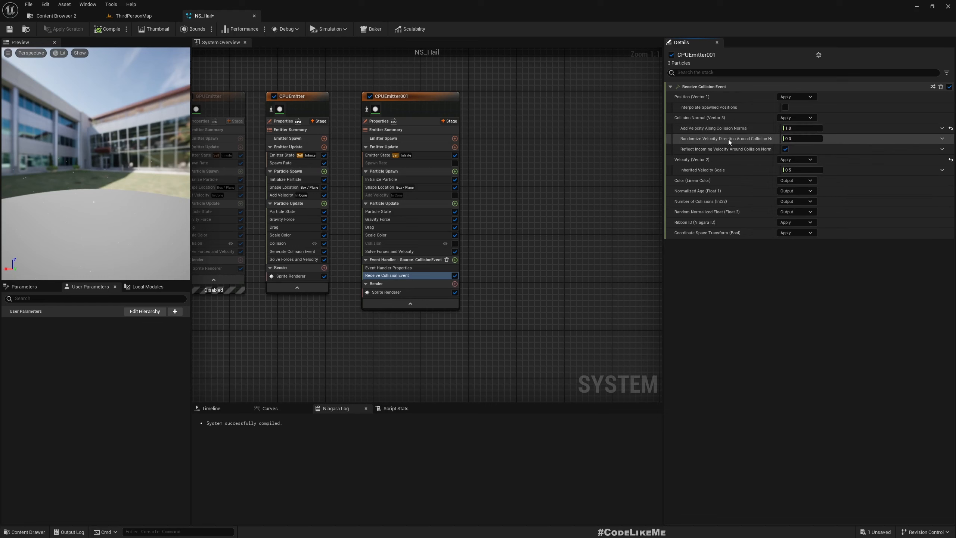
click(785, 139)
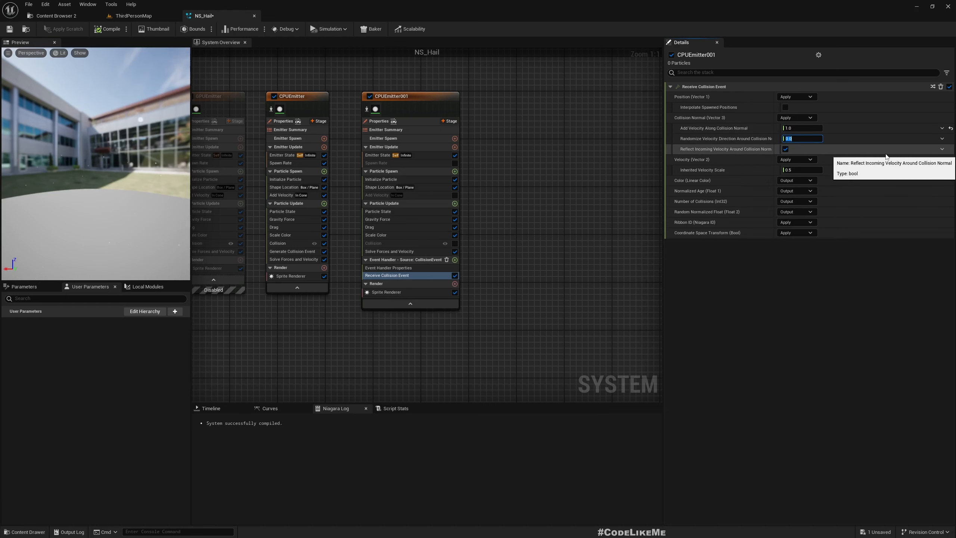
Inspect the splash particles across the floor of ThirdPersonMap and return to NS_Hail
click(134, 15)
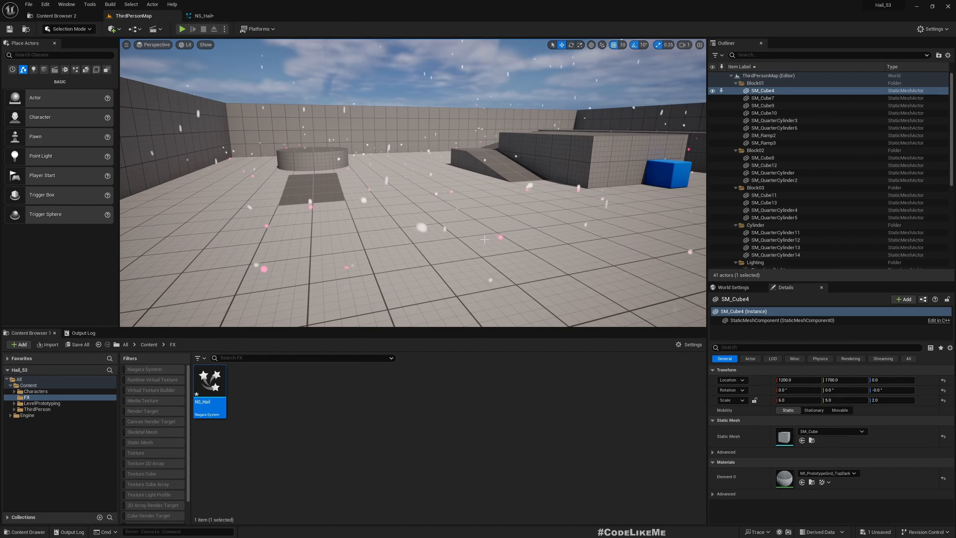
scroll(485, 240, down, 3)
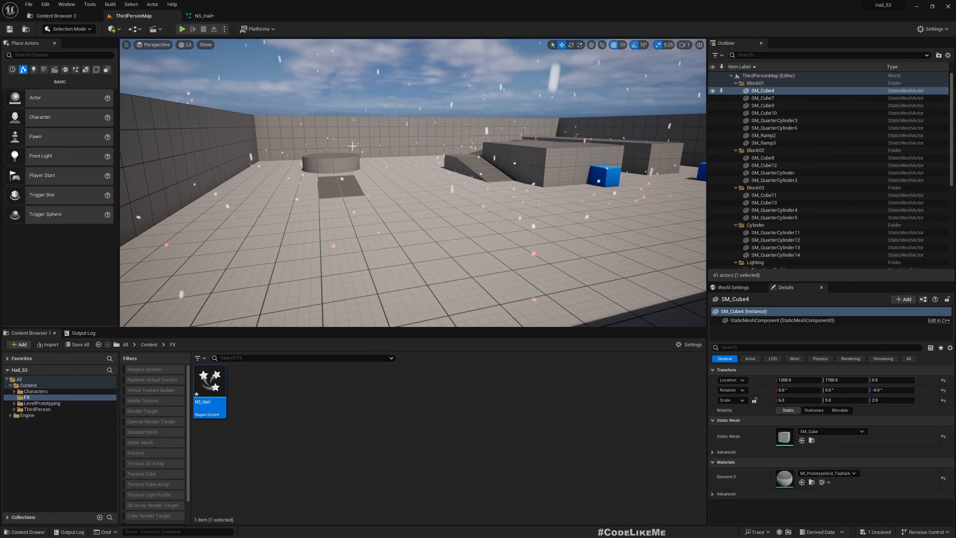
right_drag(250, 69, 273, 64)
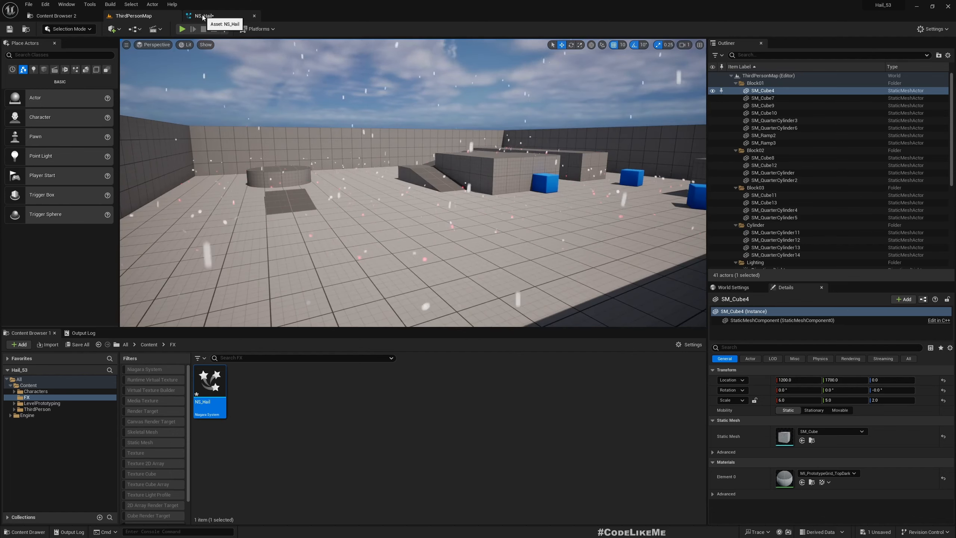
scroll(455, 245, up, 2)
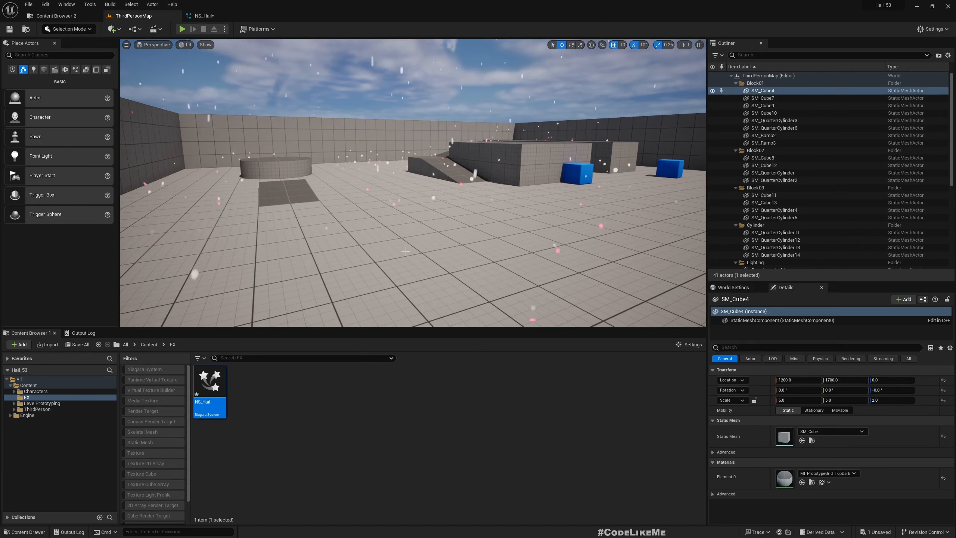
scroll(456, 245, up, 2)
mouse_move(456, 246)
right_down()
mouse_move(429, 260)
mouse_move(504, 243)
mouse_move(452, 243)
right_up()
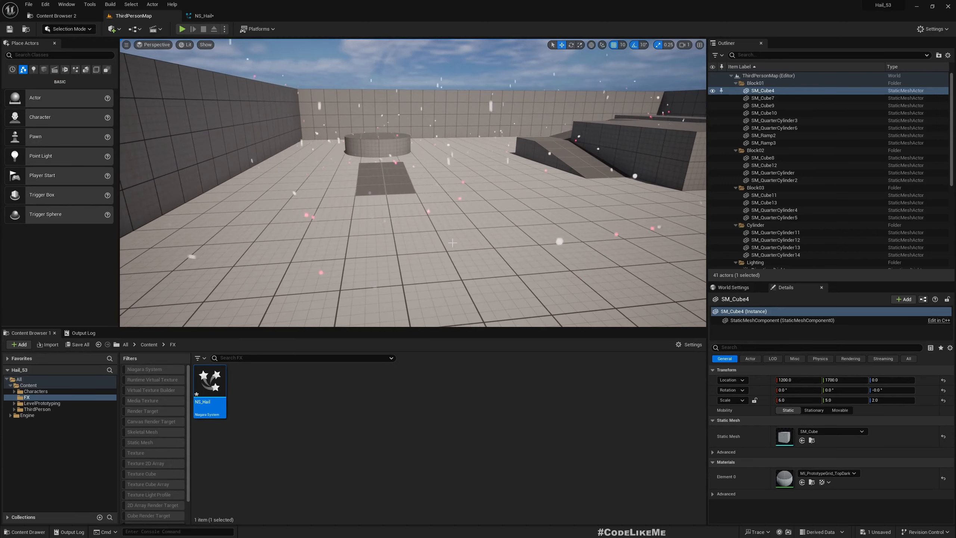
click(204, 15)
Re-enable Add Velocity in CPUEmitter001 with Velocity Mode set to Linear, and search for a random dynamic input for Velocity
click(387, 268)
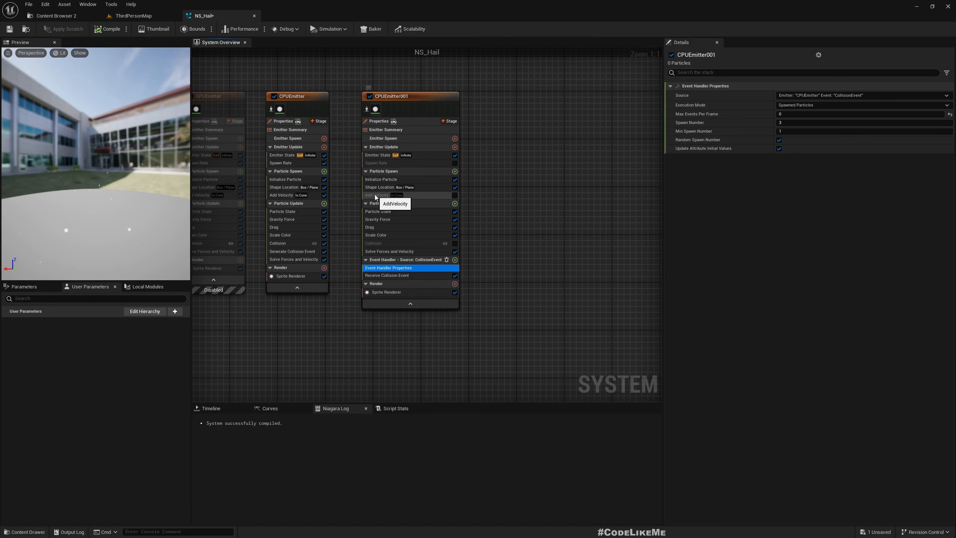
click(455, 196)
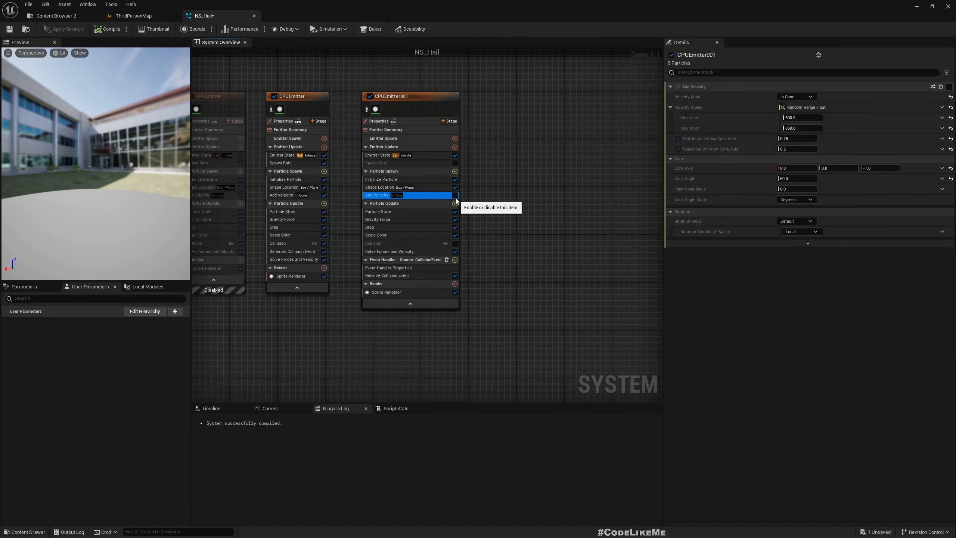
click(455, 195)
click(804, 98)
click(795, 105)
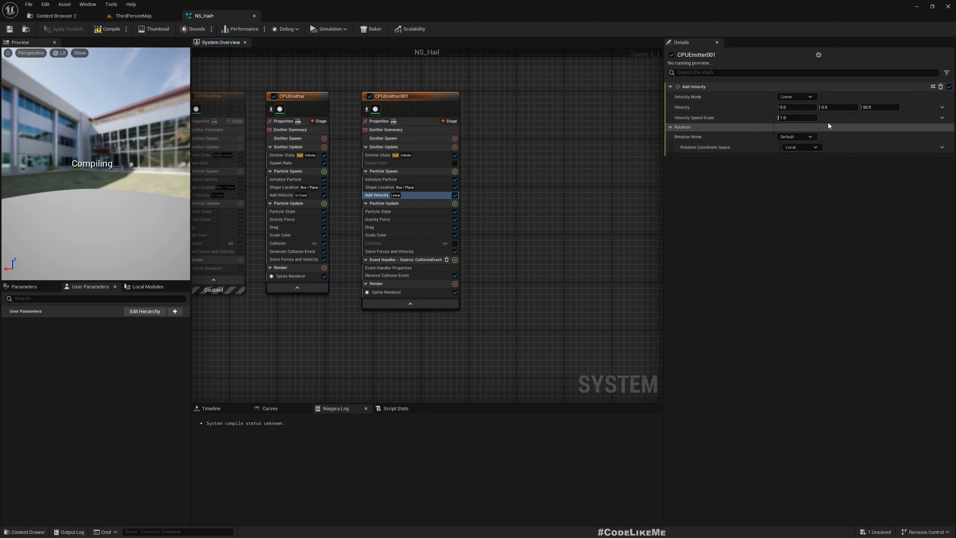
click(943, 107)
text(rando)
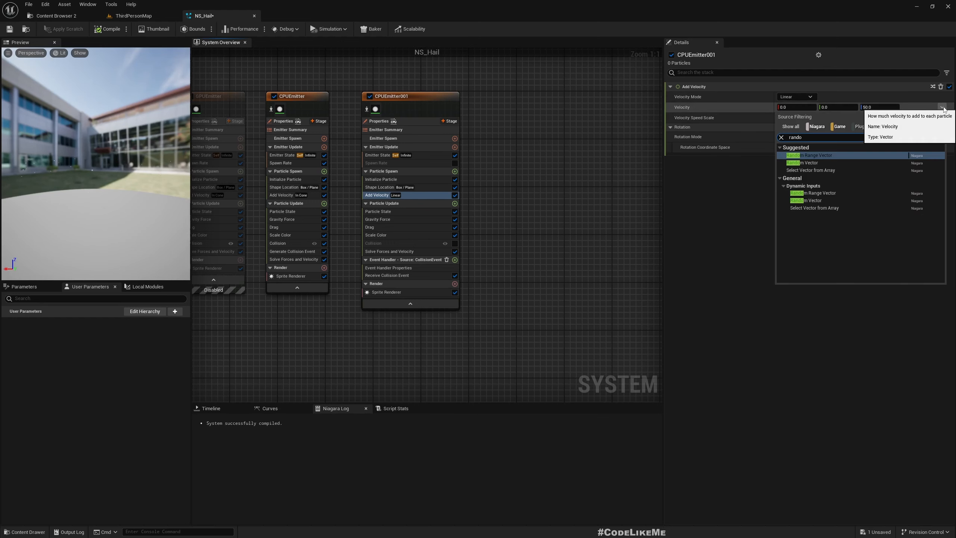
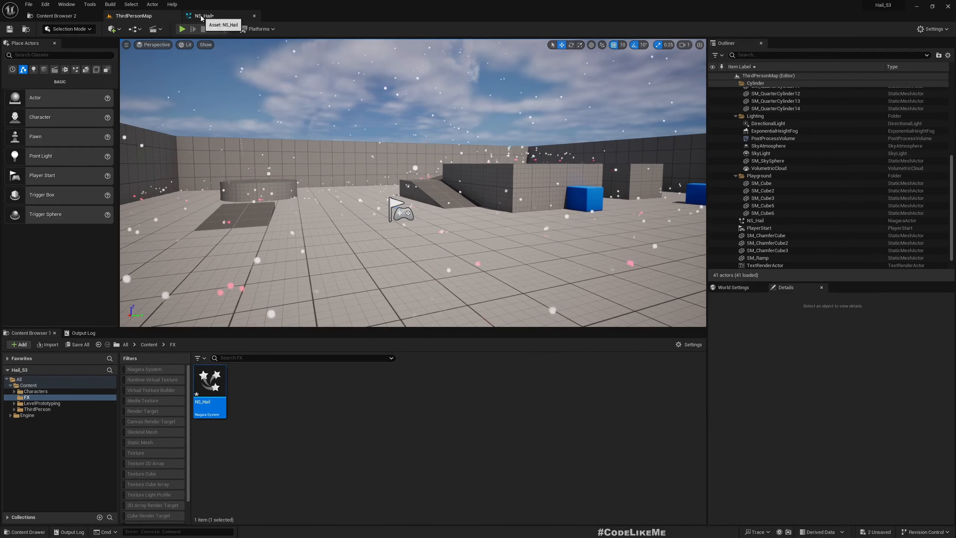
Return to NS_Hail and reset the Initialize Particle color of CPUEmitter001 to its default white
click(203, 15)
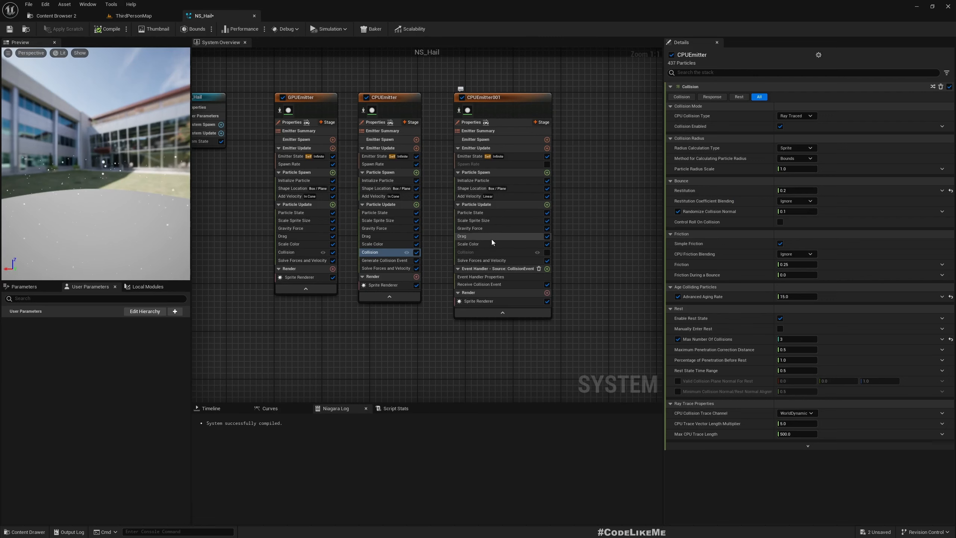
click(475, 181)
click(951, 158)
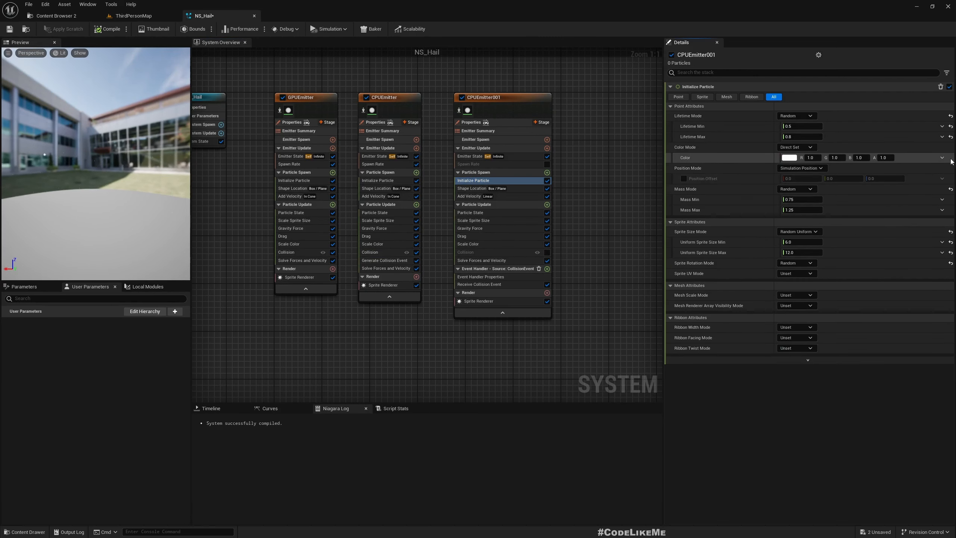
Import the T_Snow_Particle texture into the FX folder and open it
click(134, 16)
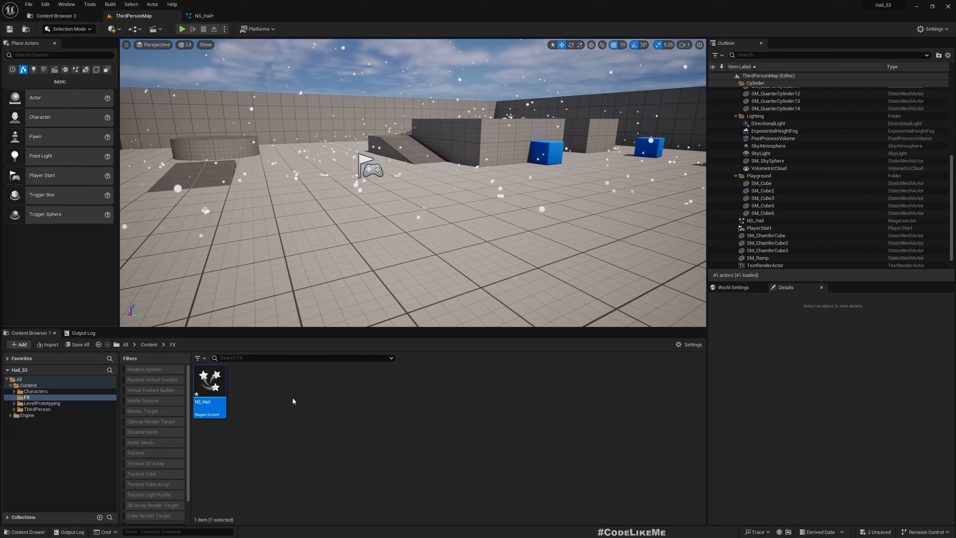
click(291, 448)
click(247, 381)
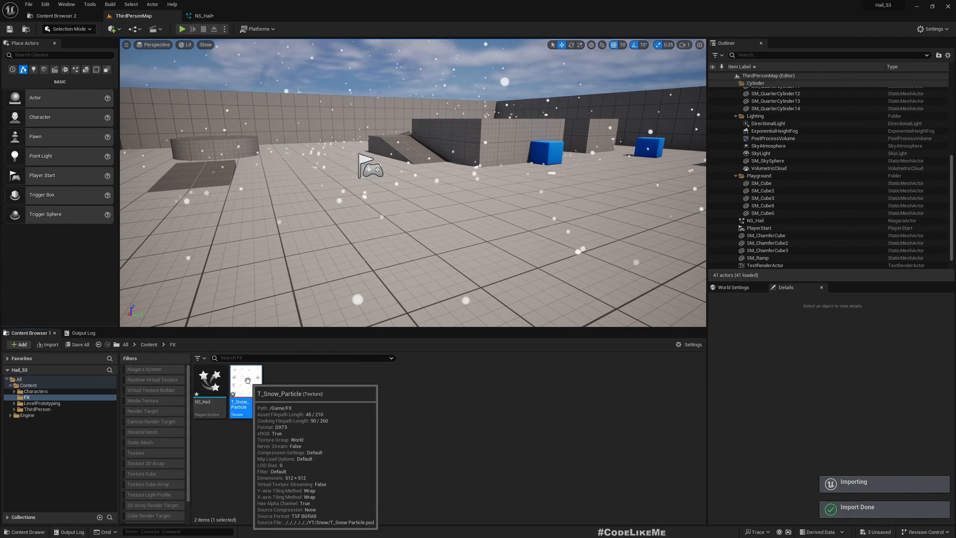
click(321, 402)
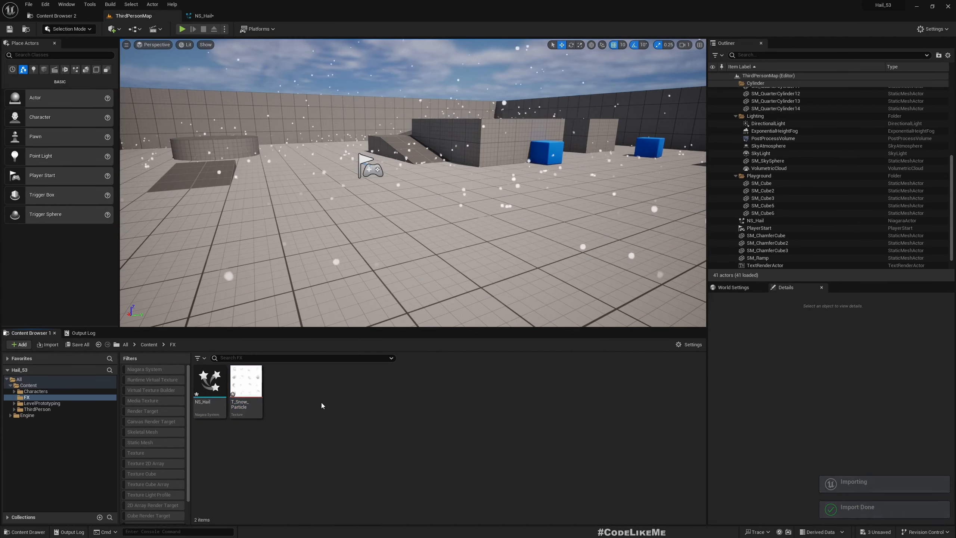
click(254, 380)
double_click(245, 380)
Locate the DefaultSpriteMaterial used by GPUEmitter's Sprite Renderer and copy it into the project's FX folder
click(225, 16)
click(300, 277)
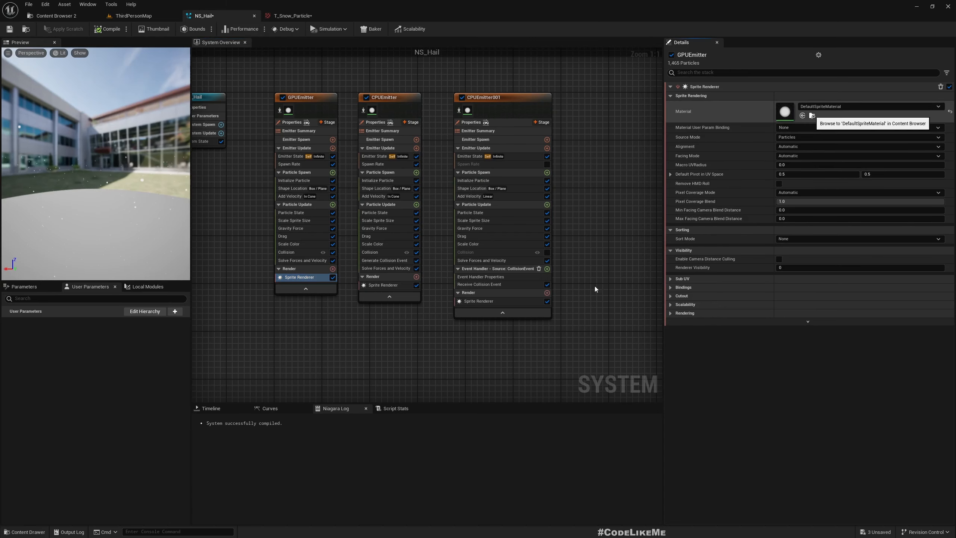
click(813, 116)
drag(538, 381, 35, 401)
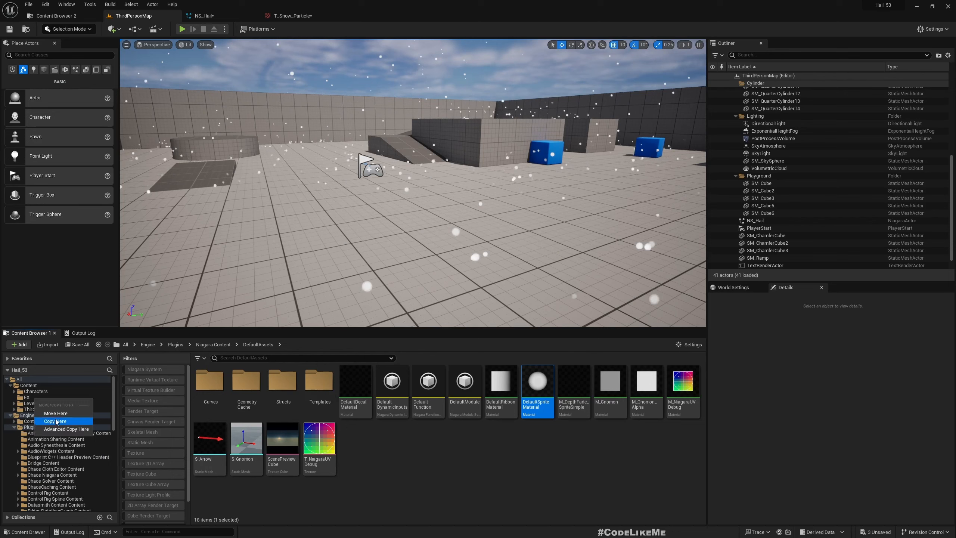
click(56, 421)
click(27, 398)
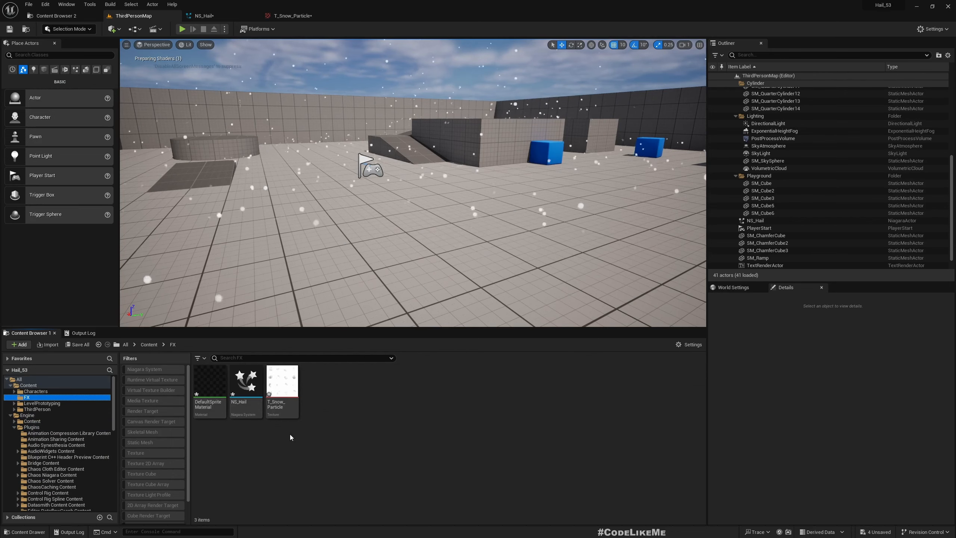
Rename the copied DefaultSpriteMaterial in the FX folder as M_Snow
click(209, 381)
key(F2)
text(M)
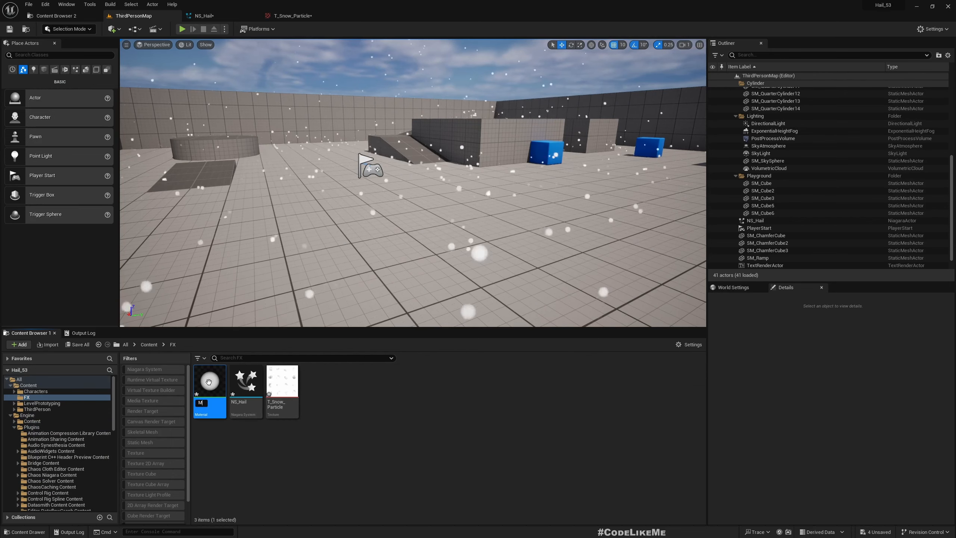
text(_Snow)
key(Return)
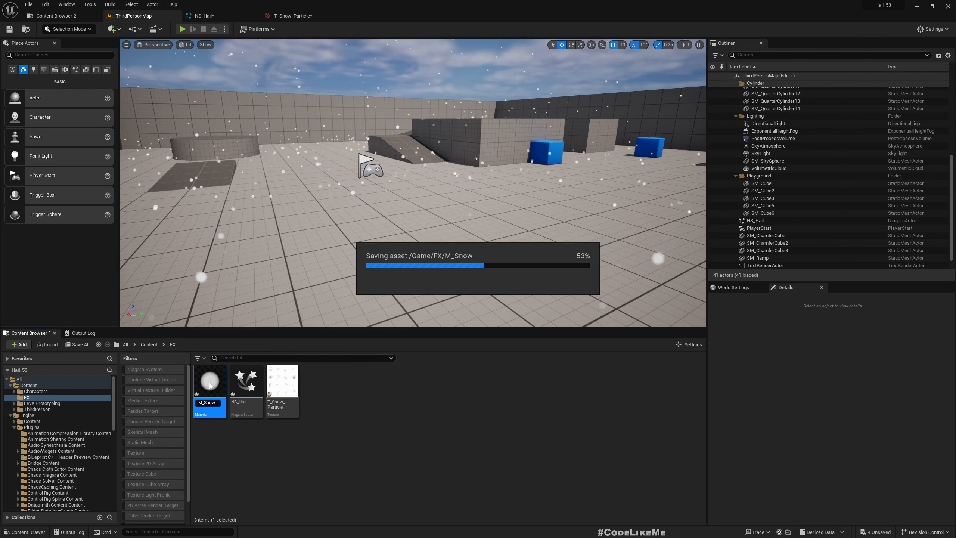
Open M_Snow and add a Particle SubUV node using the T_Snow_Particle texture below the existing material nodes
double_click(210, 383)
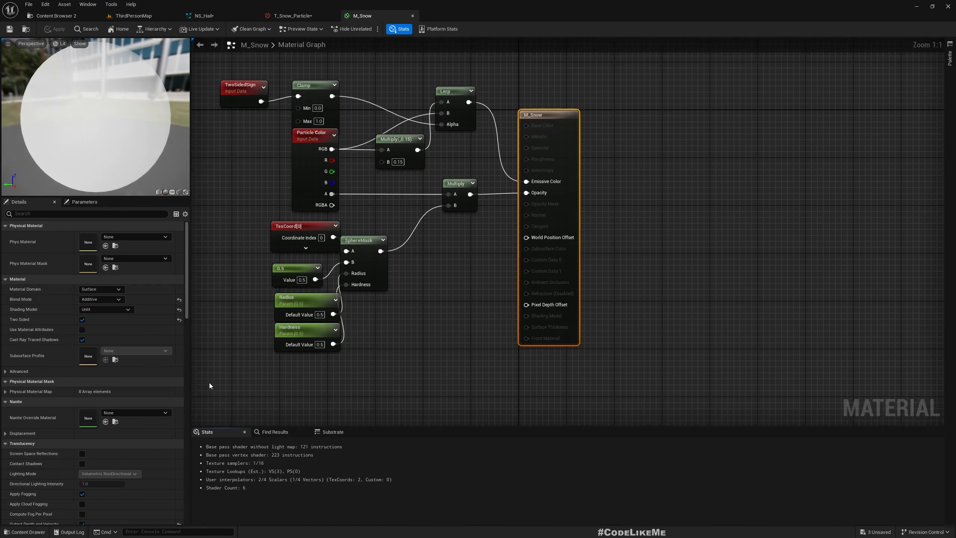
right_drag(203, 217, 374, 256)
right_click(290, 209)
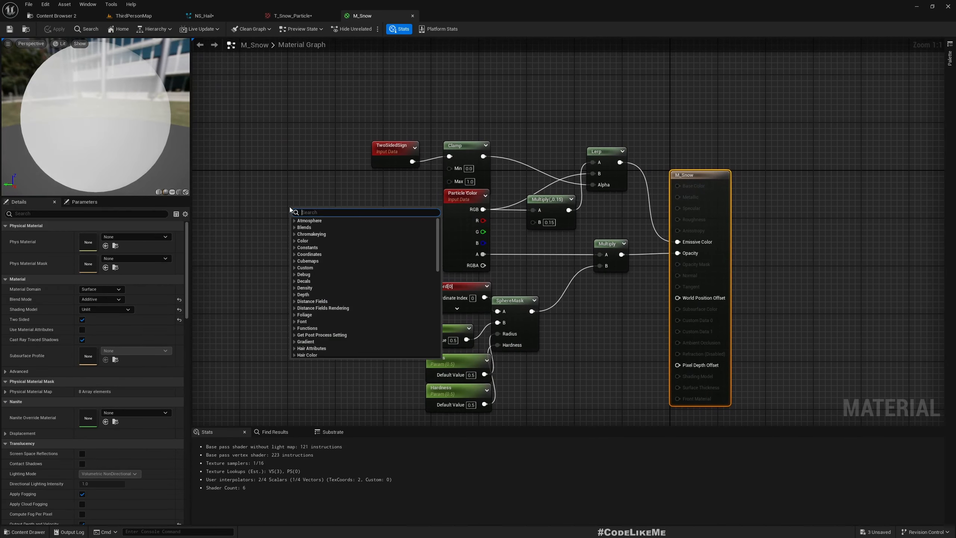
key(Escape)
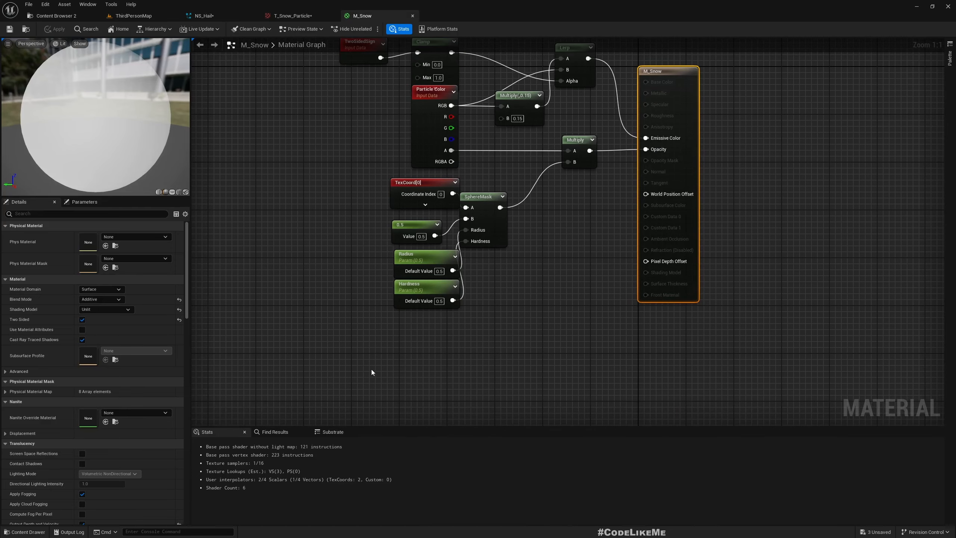
right_click(372, 371)
text(su)
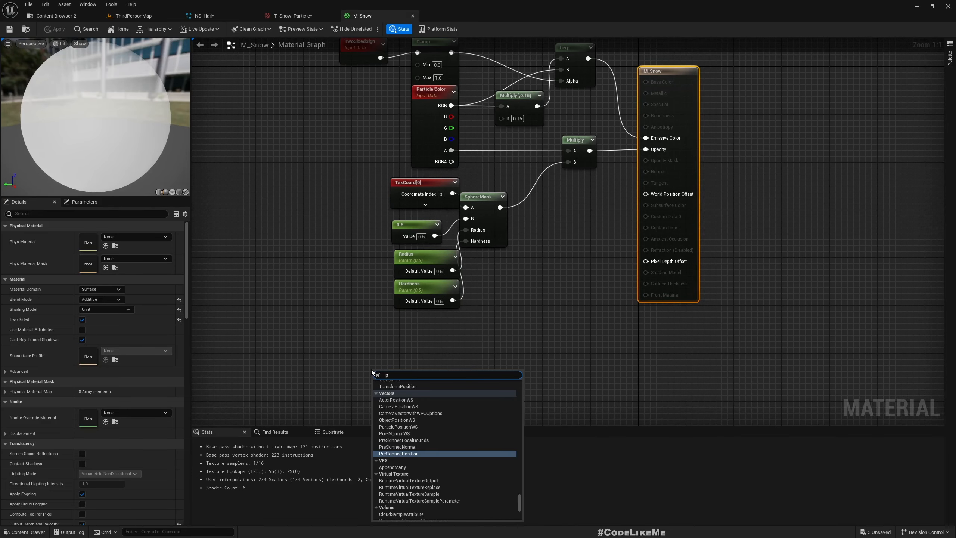
text(buv)
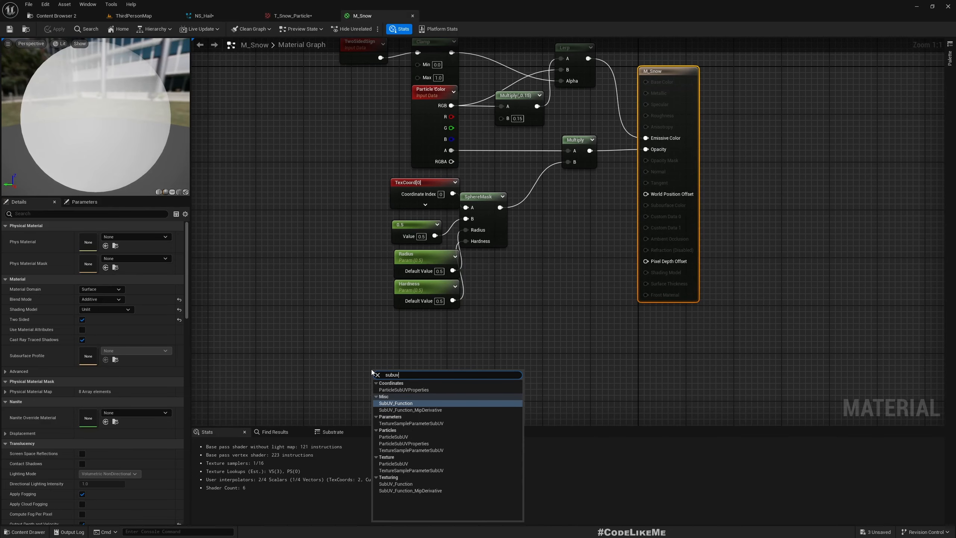
key(Down)
key(Down)
key(Down)
key(Return)
right_drag(402, 324, 359, 236)
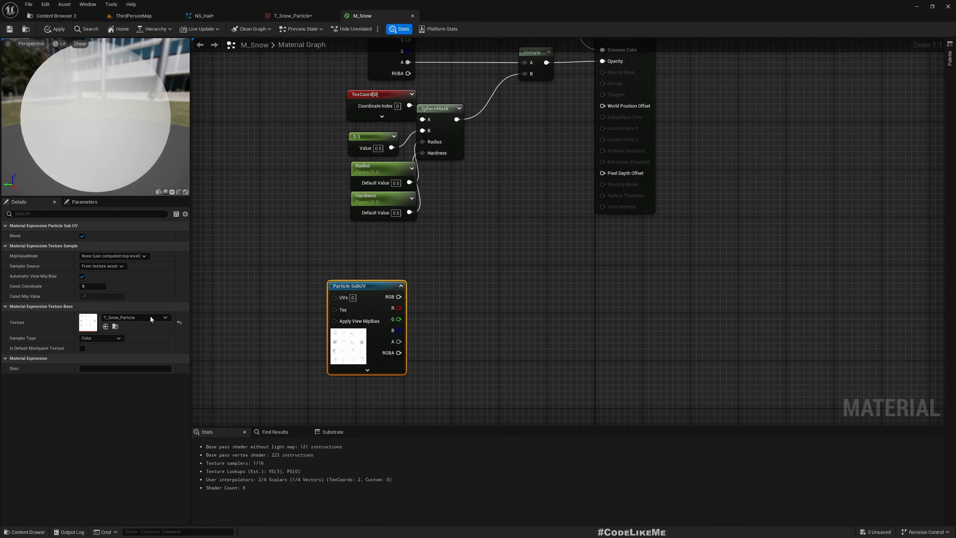
Check the T_Snow_Particle texture in the FX folder, and move M_Snow's output node farther from the other graph nodes
click(130, 16)
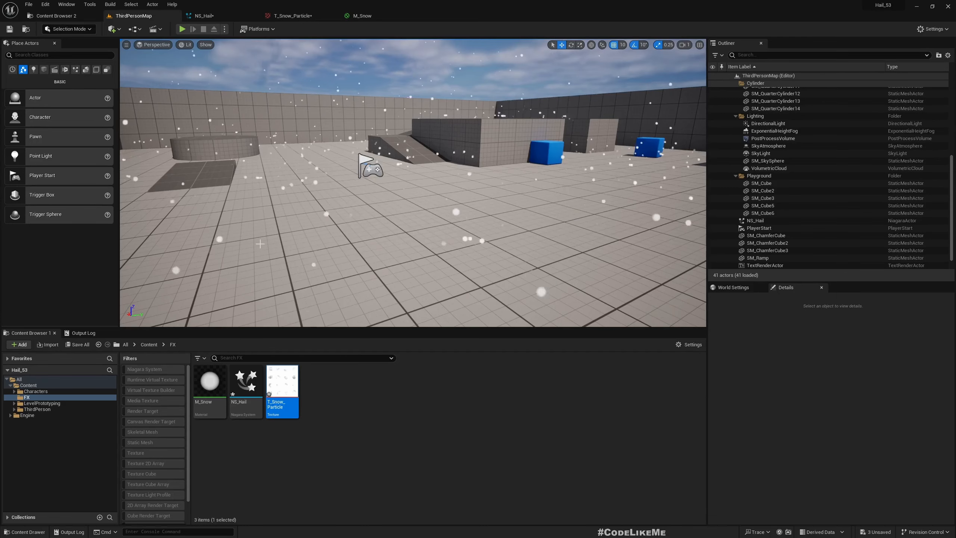
click(371, 15)
scroll(452, 331, down, 2)
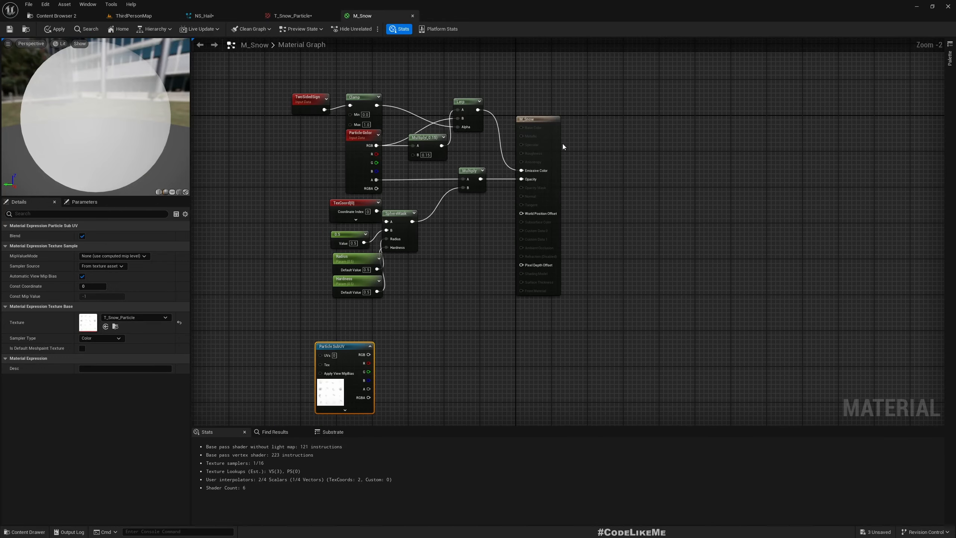
drag(533, 122, 622, 132)
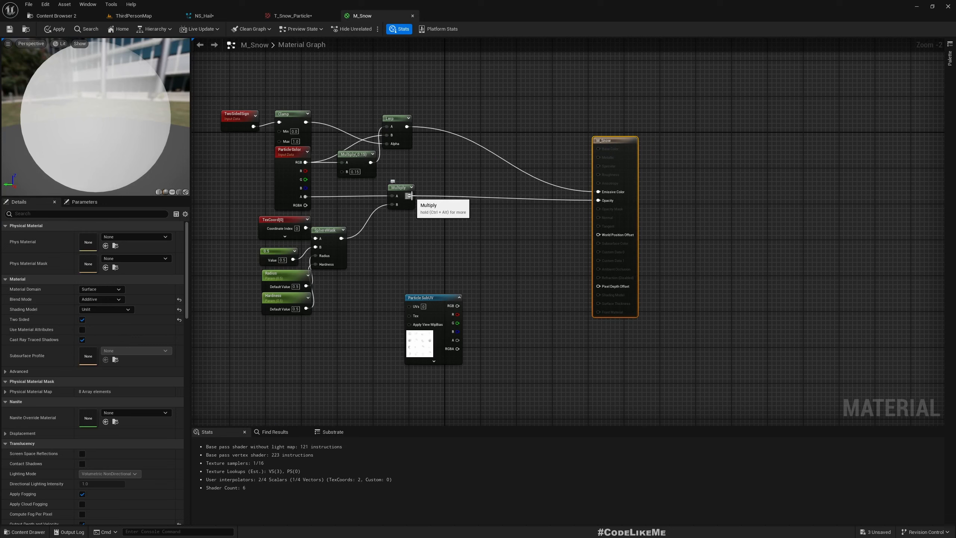
Add a Multiply node whose A input takes the result of the Multiply feeding Opacity
drag(411, 196, 498, 244)
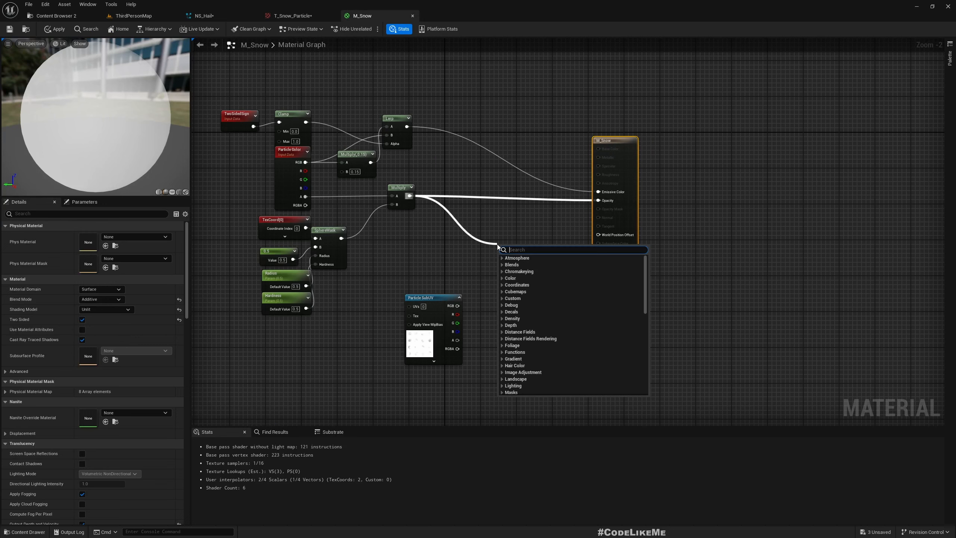
text(*)
key(Return)
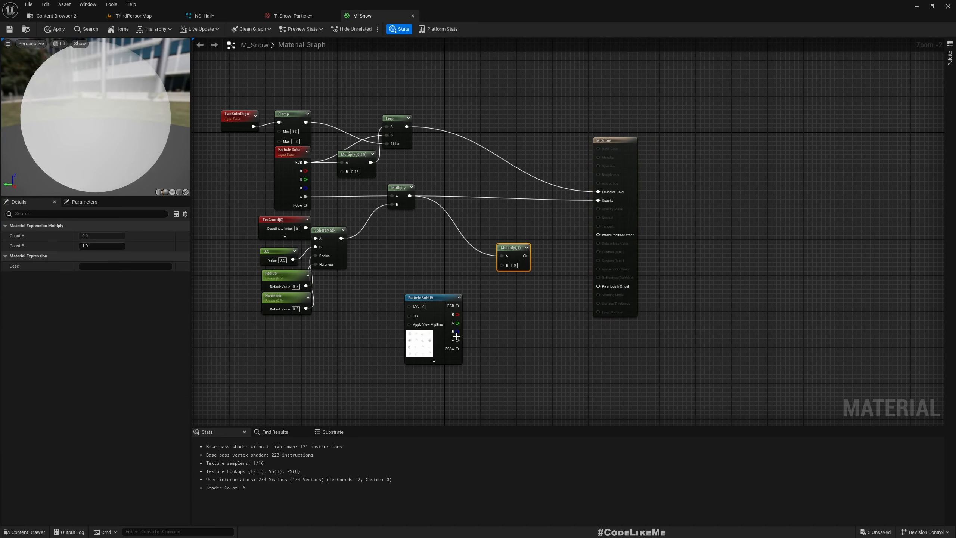
Connect the Particle SubUV alpha to the new Multiply's B input, feed the product into Opacity, and move the SubUV node closer
drag(458, 341, 605, 202)
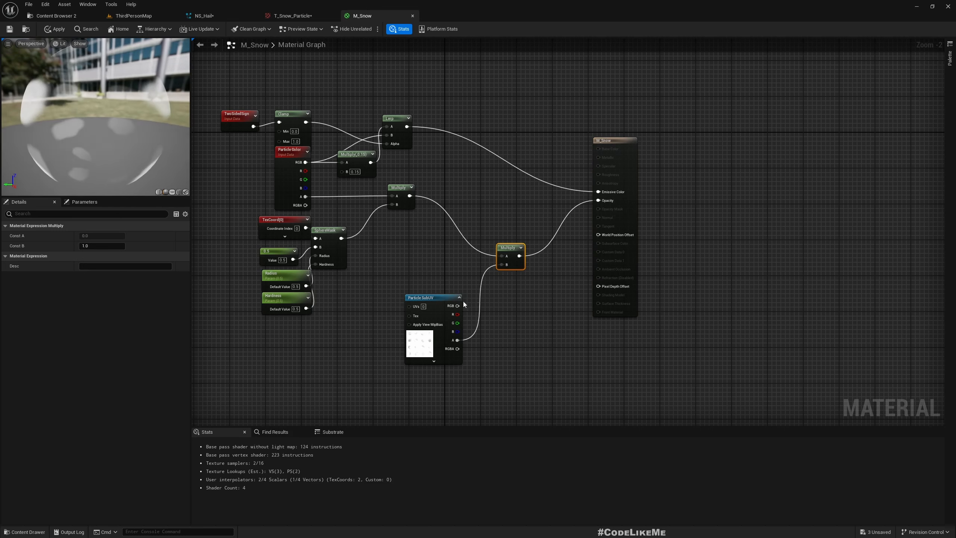
drag(435, 301, 421, 256)
right_drag(439, 226, 437, 278)
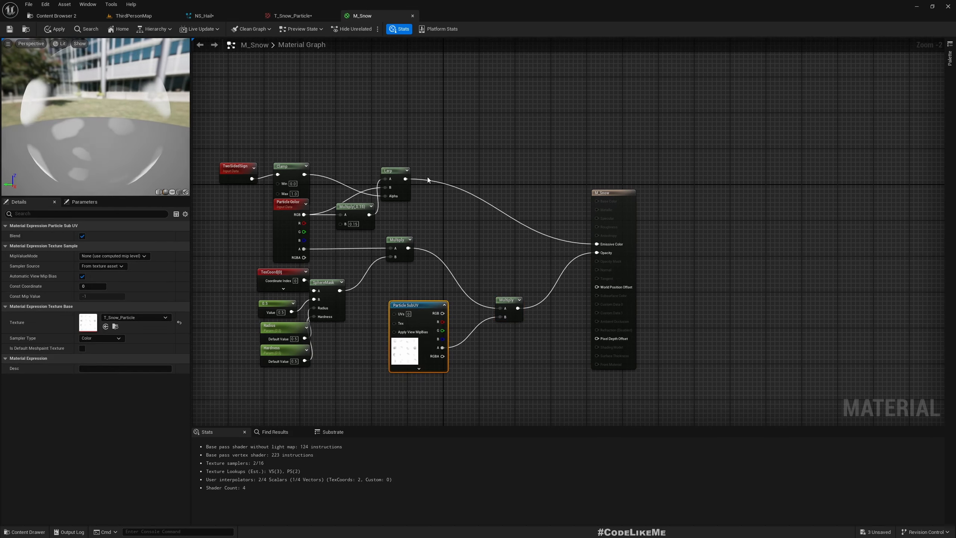
Multiply the Lerp result by the Particle SubUV RGB output, feed the product into Emissive Color, and apply the material
drag(405, 179, 465, 206)
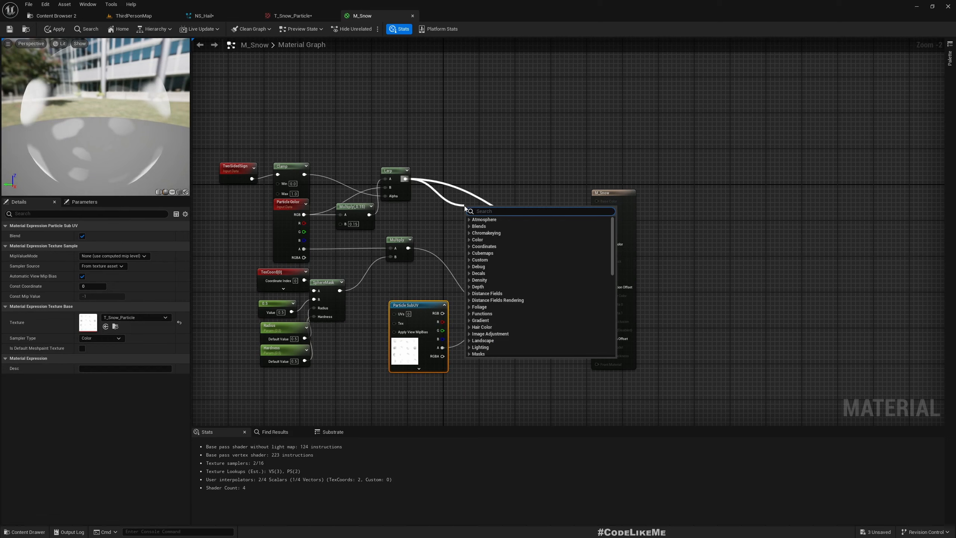
text(multiply)
key(Return)
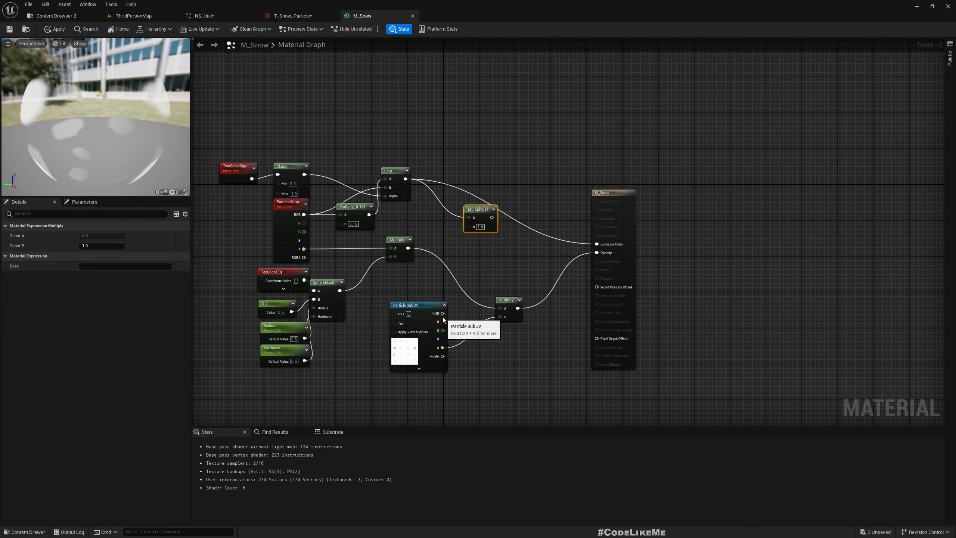
double_click(443, 318)
click(361, 17)
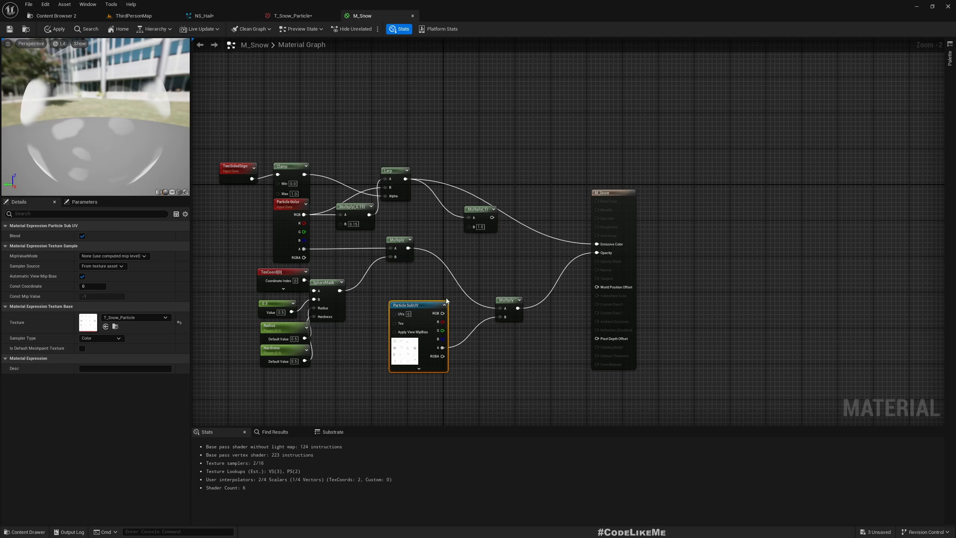
drag(442, 313, 607, 246)
drag(470, 209, 493, 211)
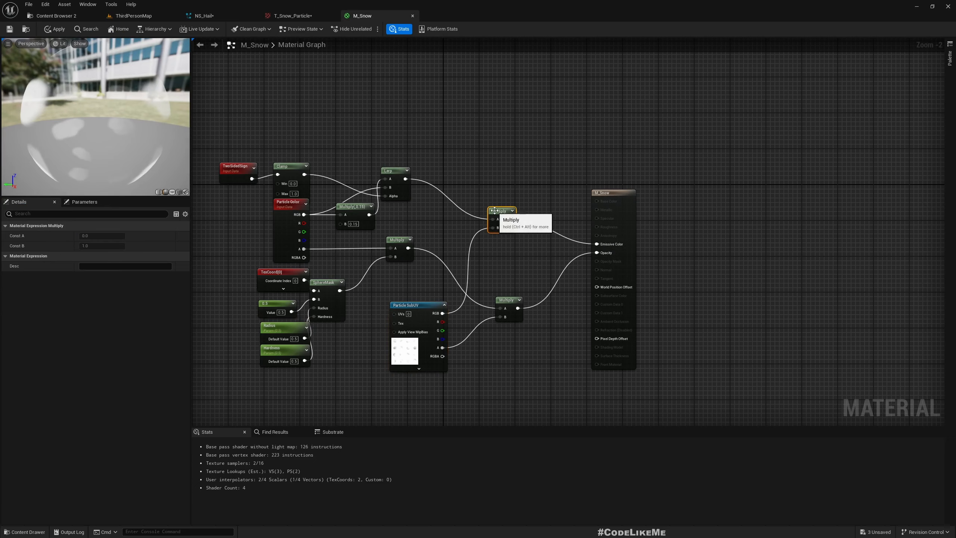
click(54, 29)
Assign M_Snow as the sprite renderer material of GPUEmitter, CPUEmitter and CPUEmitter001 in NS_Hail
click(134, 16)
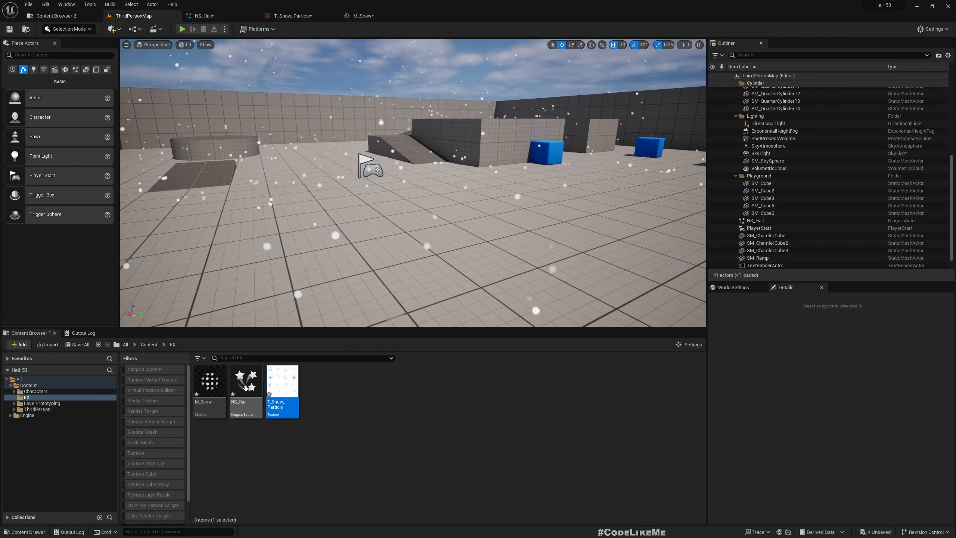
click(209, 384)
click(205, 15)
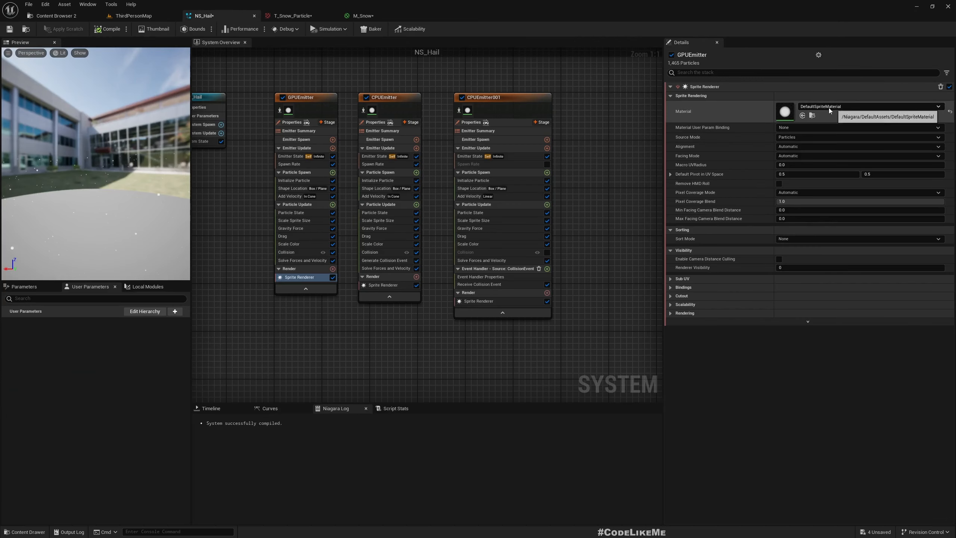
click(802, 116)
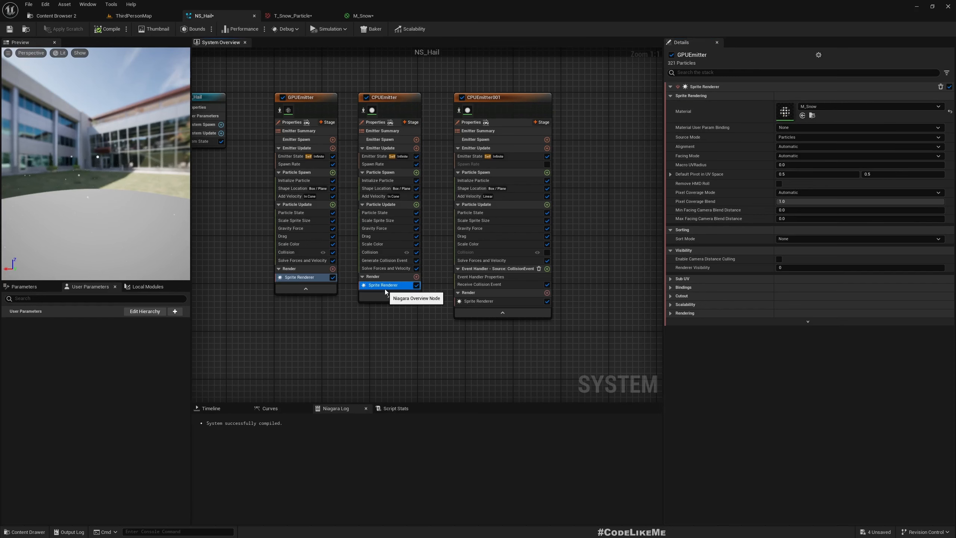
click(383, 285)
click(802, 115)
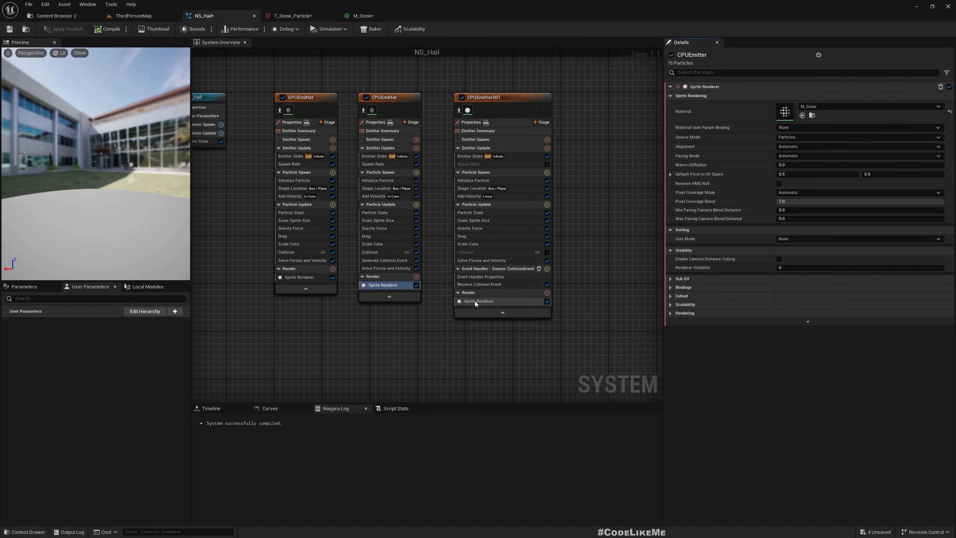
click(479, 301)
click(803, 115)
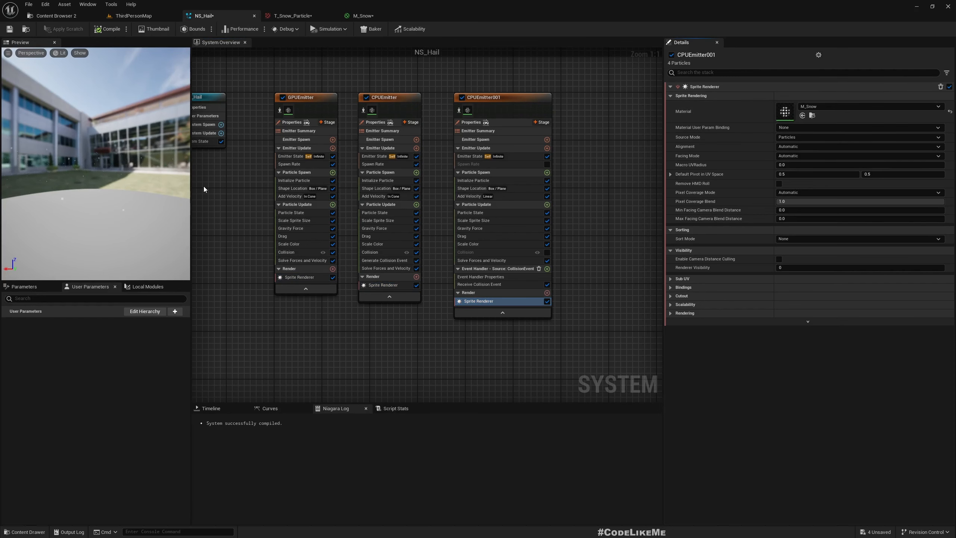
Examine the textured hail particles in ThirdPersonMap and compare them with the T_Snow_Particle texture's sub-image layout
click(134, 16)
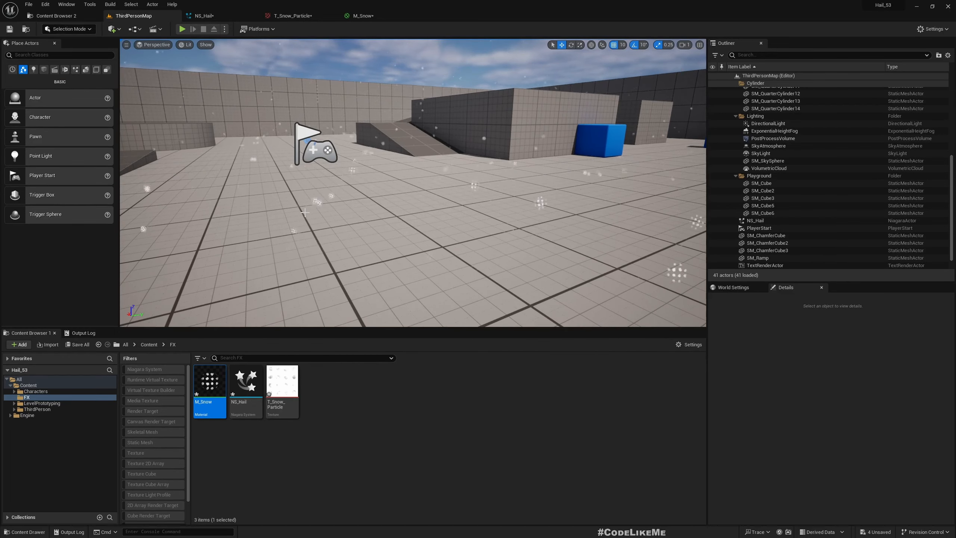
scroll(354, 200, down, 1)
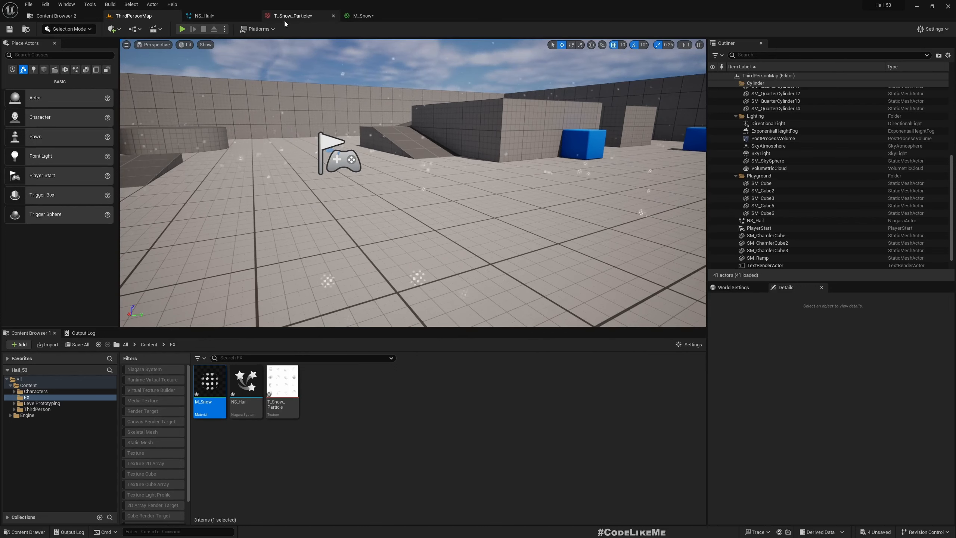
double_click(286, 367)
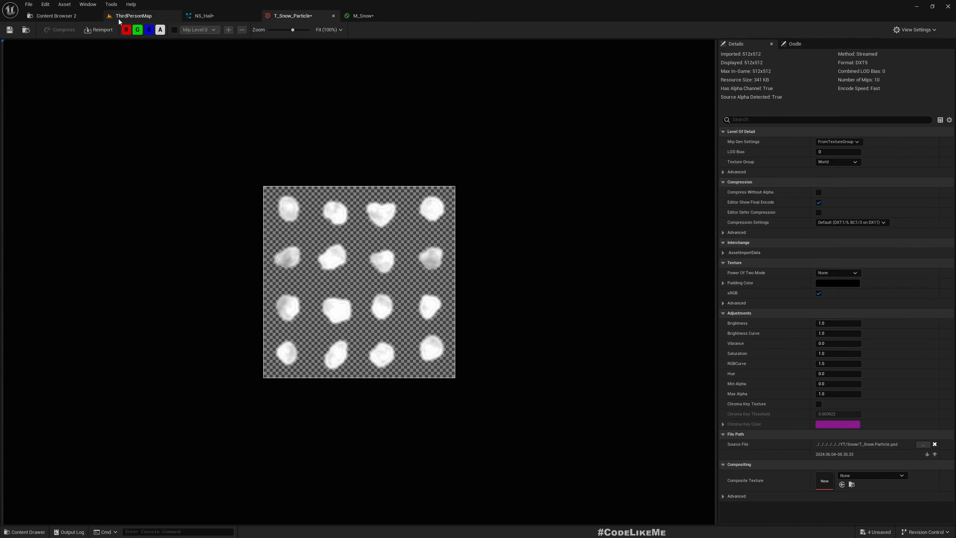
click(134, 15)
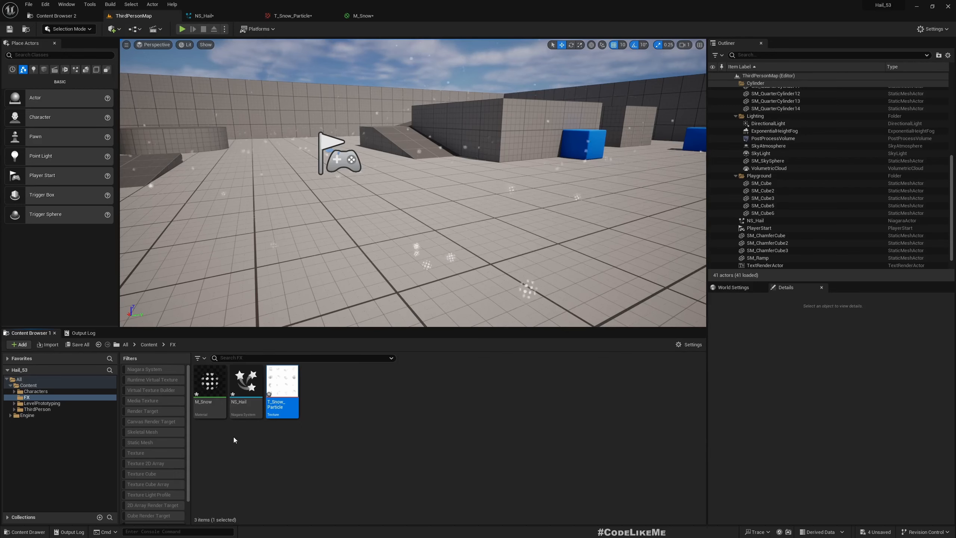
Set the Sub Image Size of GPUEmitter's sprite renderer in NS_Hail to 4.0 by 4.0
click(225, 16)
click(292, 277)
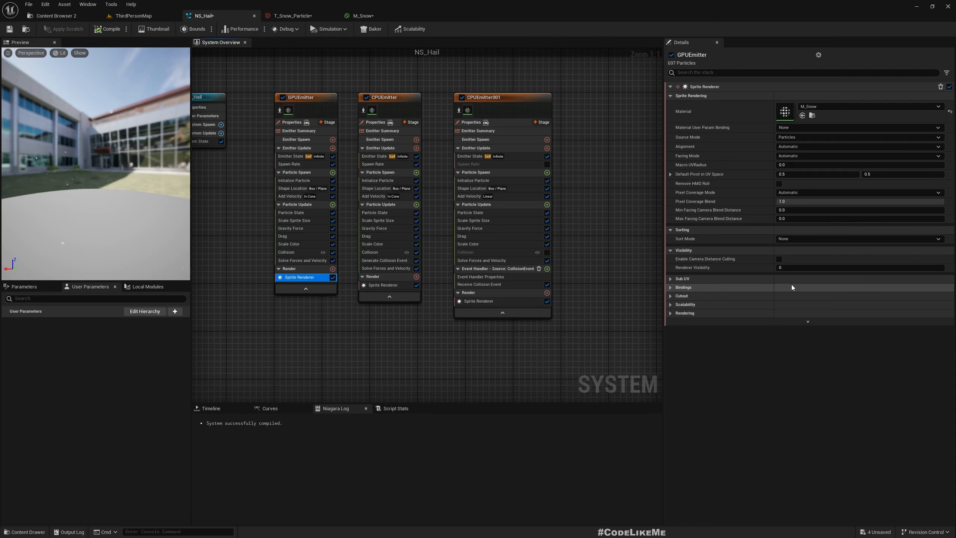
click(671, 279)
click(817, 297)
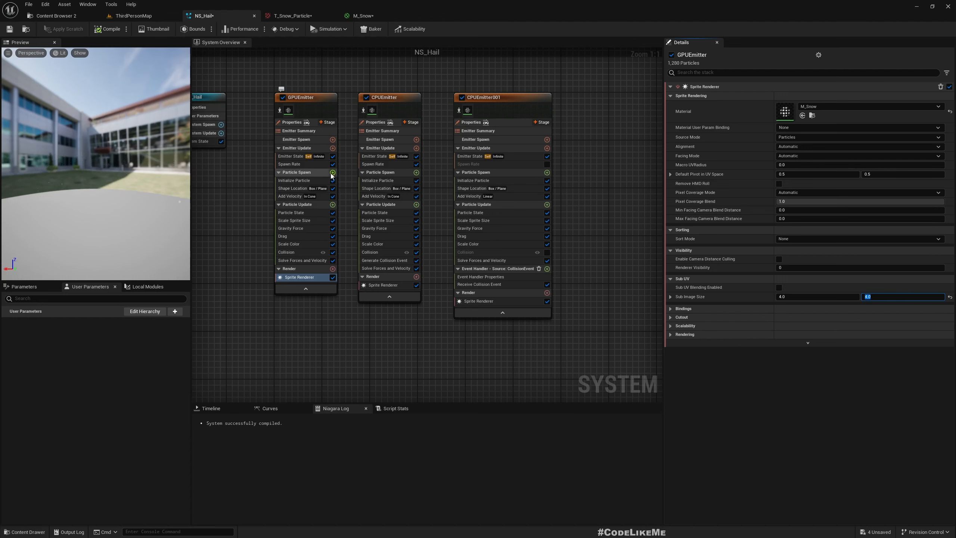
Add a Sub UVAnimation module to GPUEmitter's Particle Spawn with End Frame Range Override 16 and Sprite Renderer as its renderer
click(332, 173)
text(subu)
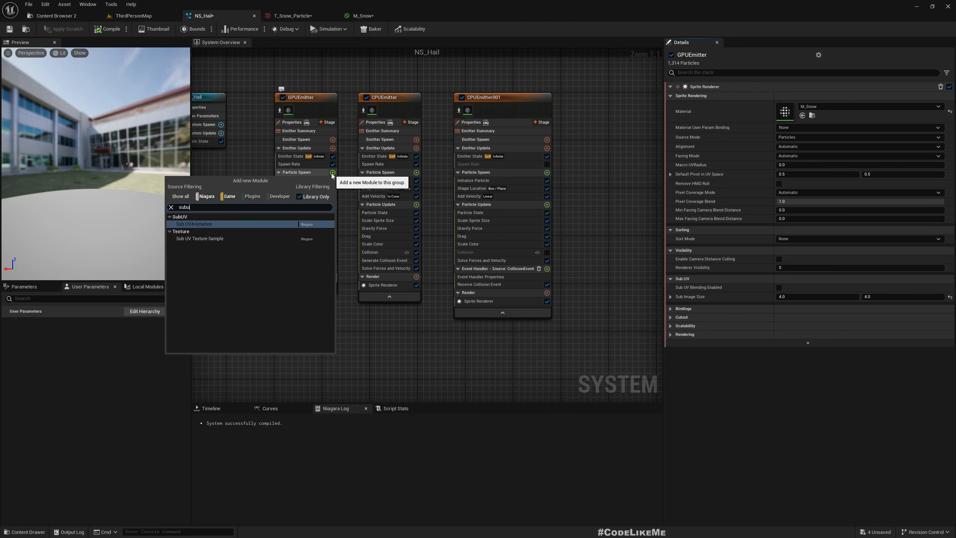
click(221, 224)
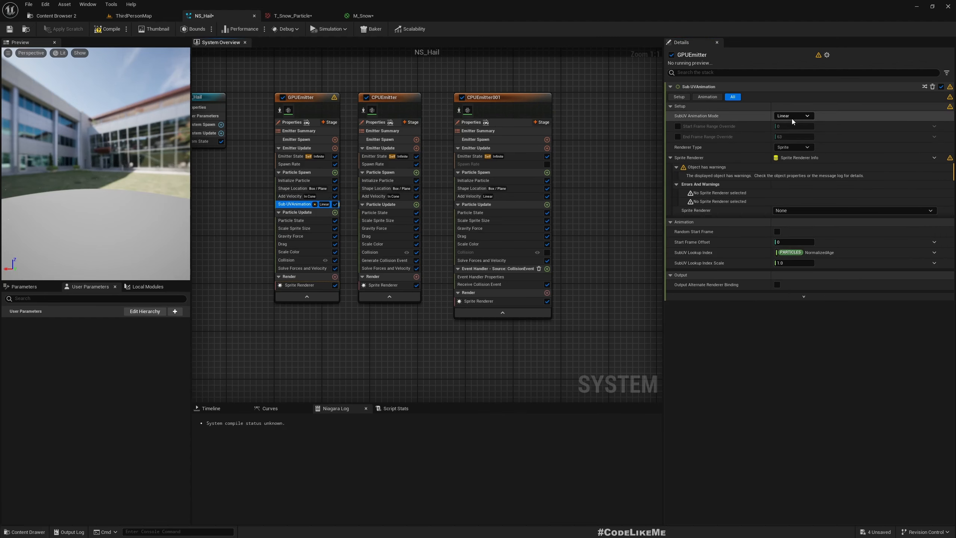
click(678, 136)
click(795, 137)
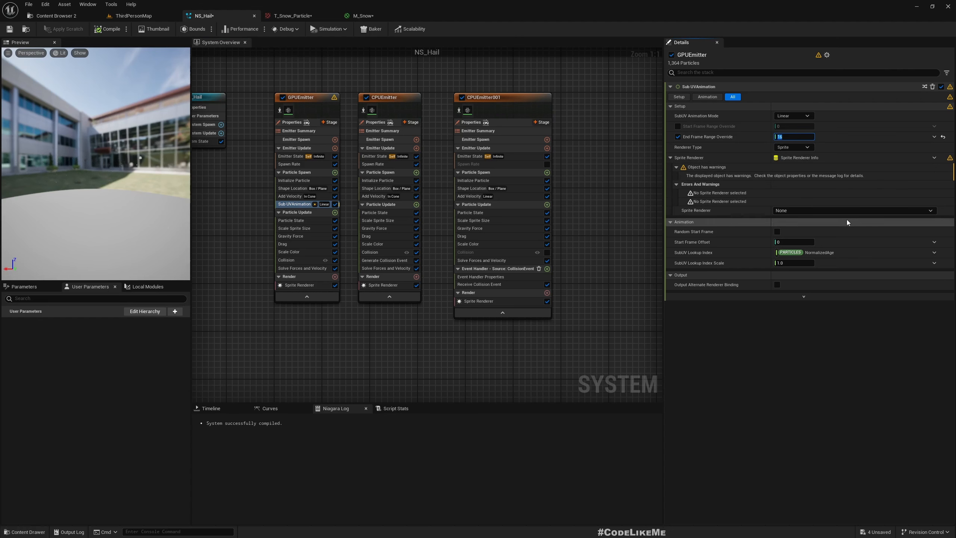
click(797, 212)
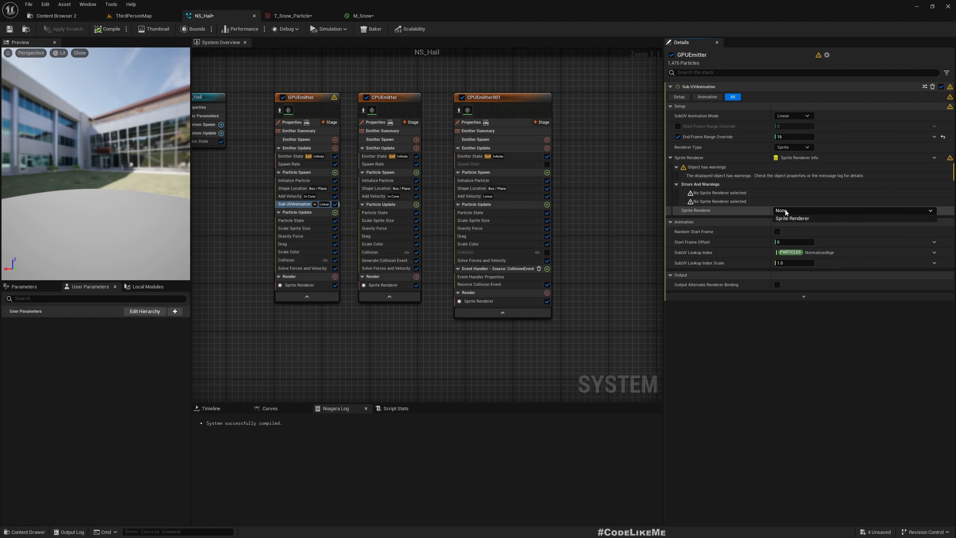
click(800, 219)
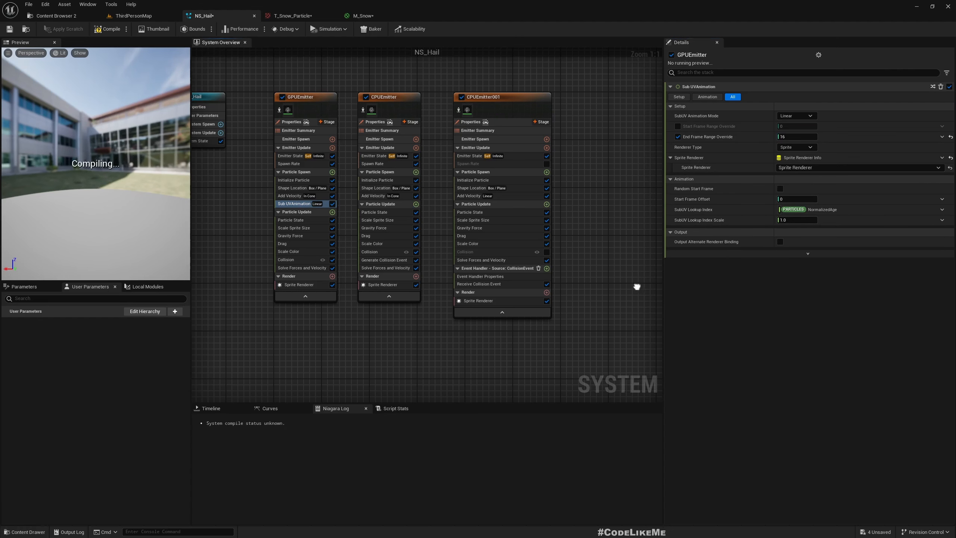
Inspect the hail sprites in ThirdPersonMap from several viewing angles
click(134, 15)
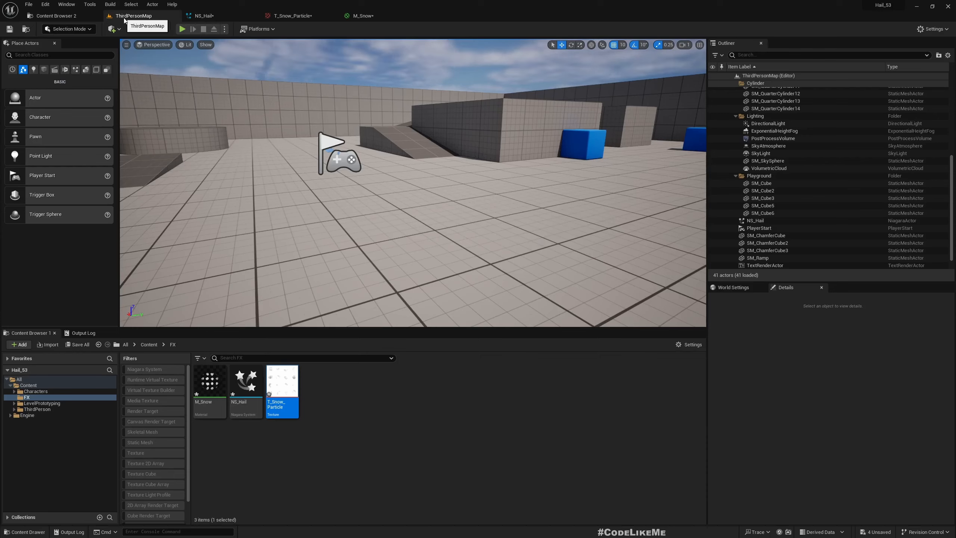
right_drag(400, 211, 390, 198)
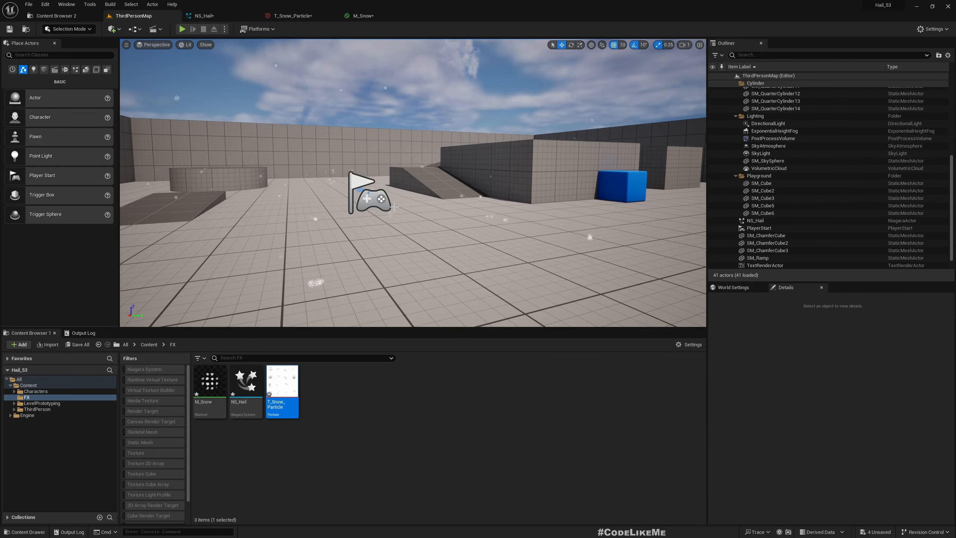
right_drag(332, 114, 266, 128)
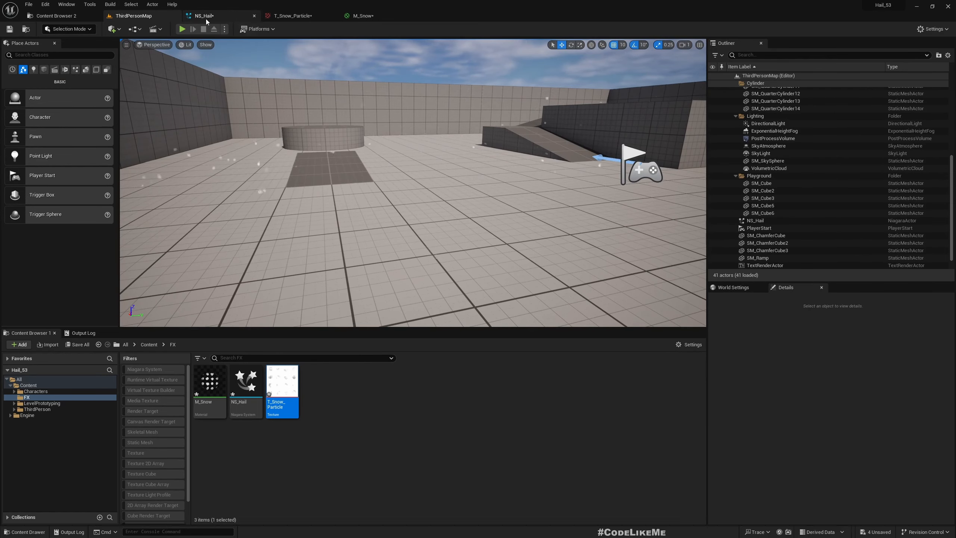
Copy GPUEmitter's Sub UVAnimation module into CPUEmitter's Particle Spawn and choose Sprite Renderer as its renderer
click(207, 16)
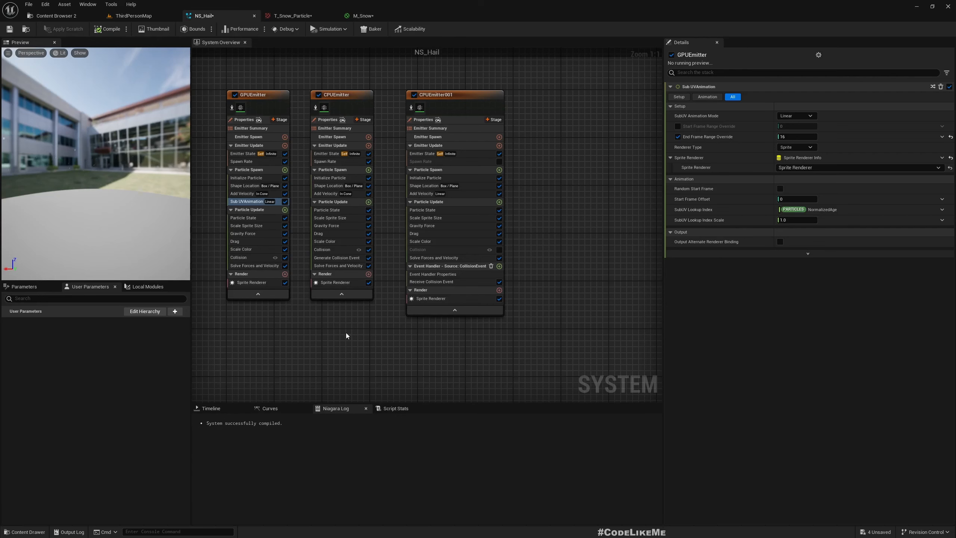
click(258, 282)
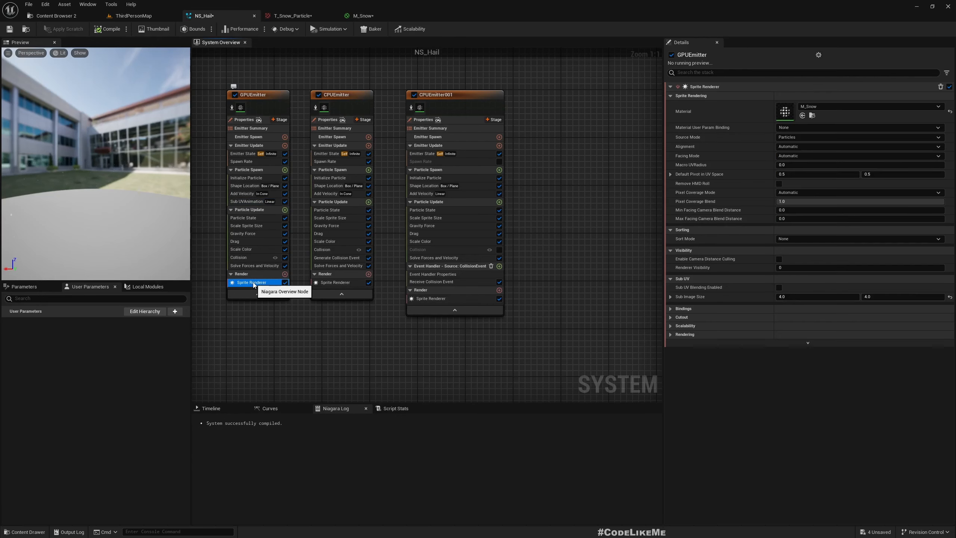
click(328, 283)
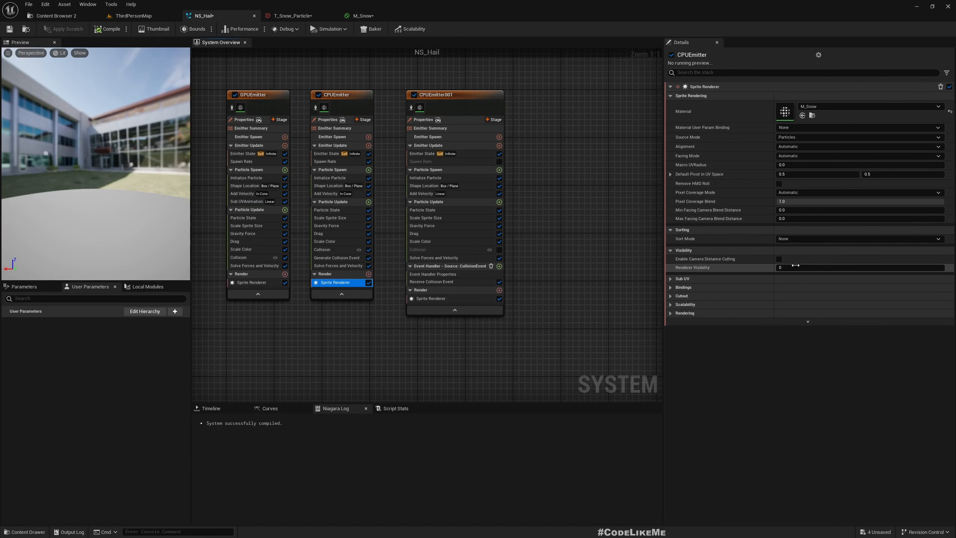
click(246, 201)
key(ctrl+c)
click(332, 170)
key(ctrl+v)
click(337, 201)
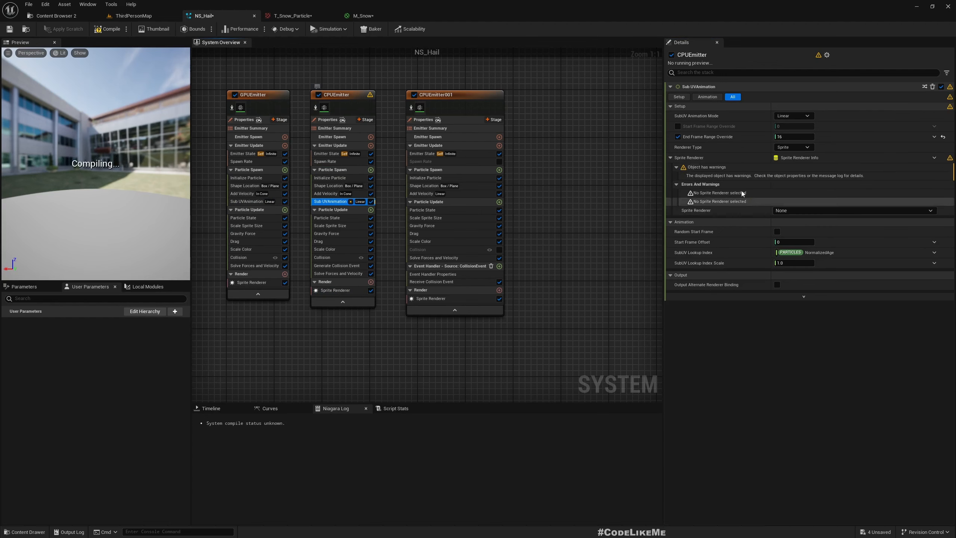
click(790, 210)
click(788, 220)
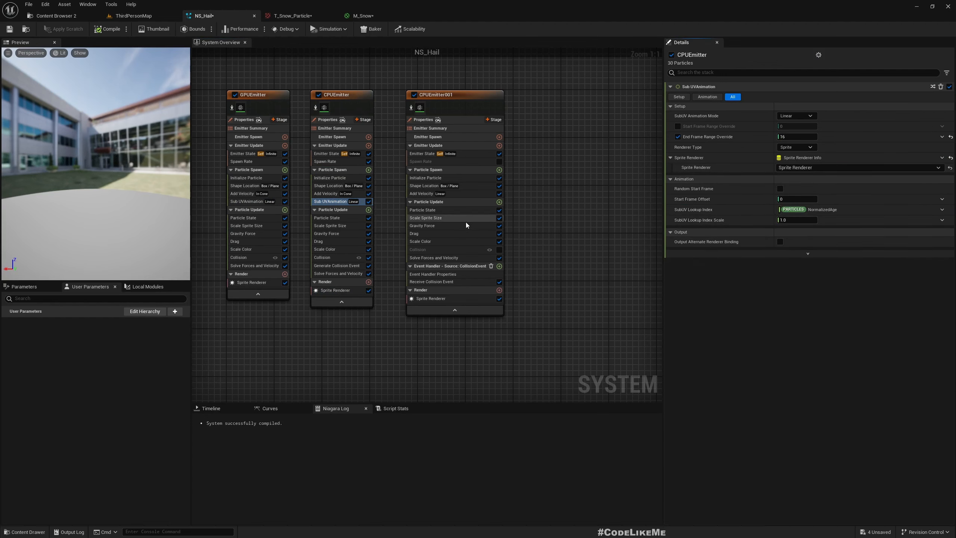
Paste the Sub UVAnimation module into CPUEmitter001's Particle Spawn and choose Sprite Renderer as its renderer
click(441, 170)
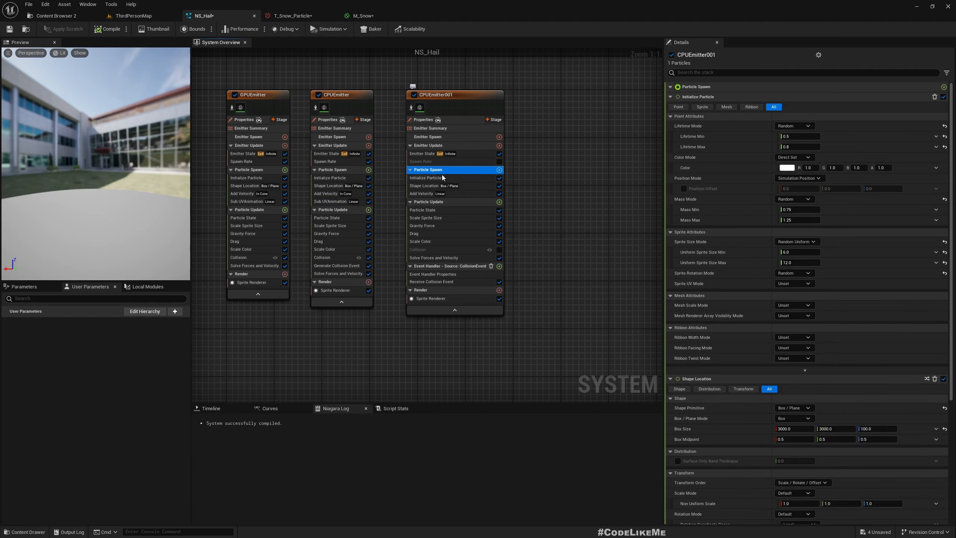
key(ctrl+v)
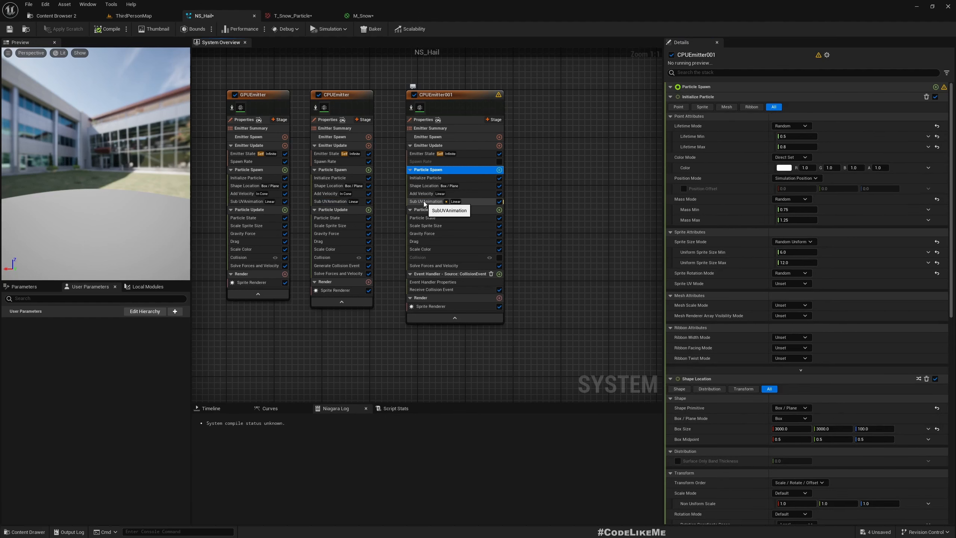
click(424, 201)
click(794, 210)
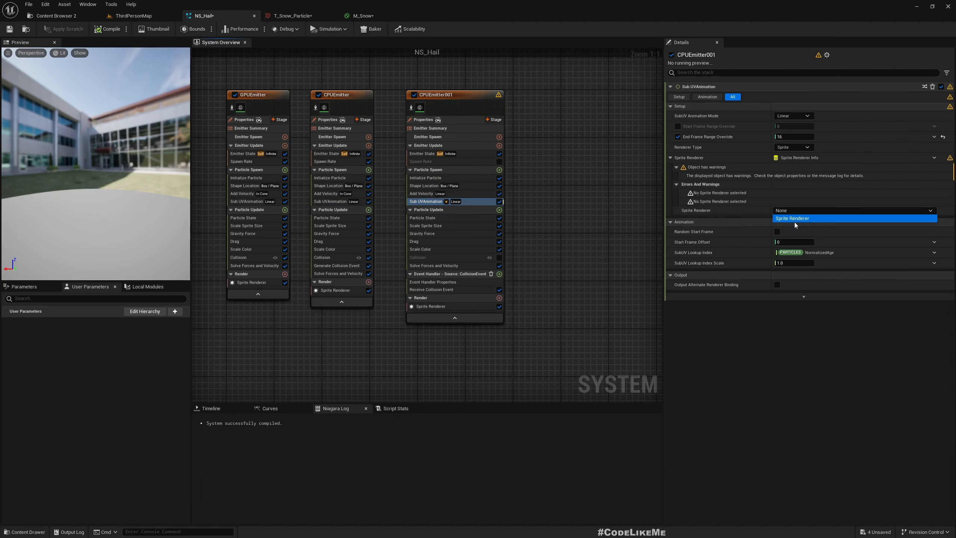
click(790, 218)
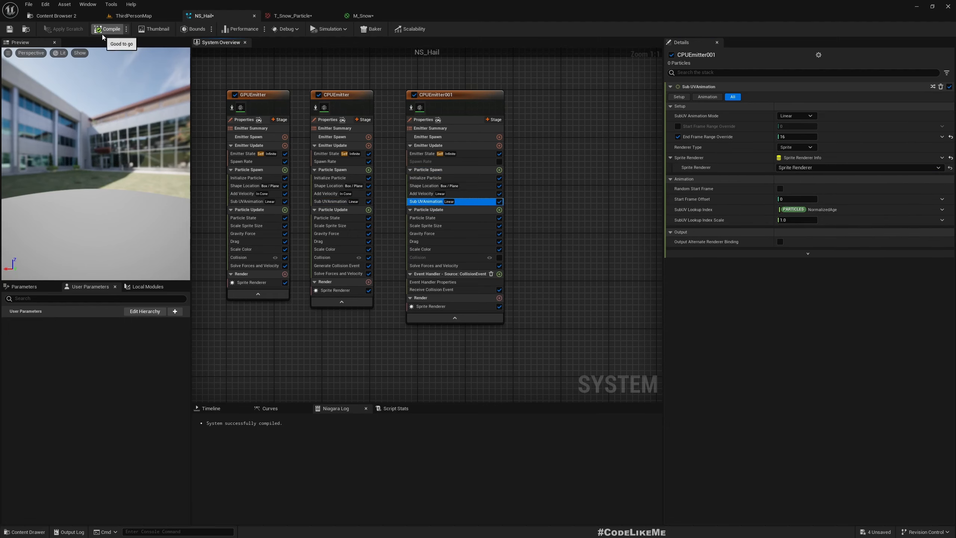
Look around ThirdPersonMap to check the falling hail and splash particles with the SubUV animation on all emitters
click(133, 15)
right_drag(464, 220, 520, 206)
key(a)
right_drag(423, 213, 423, 212)
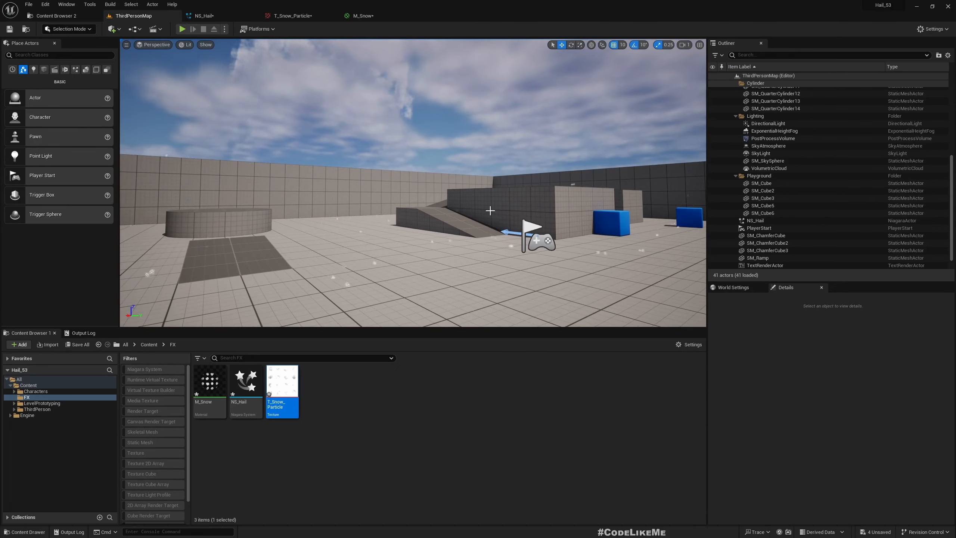
Set the Sub Image Size of CPUEmitter001's Sprite Renderer in NS_Hail to 4 by 4
mouse_move(562, 236)
right_down()
mouse_move(561, 204)
mouse_move(561, 264)
mouse_move(561, 249)
right_up()
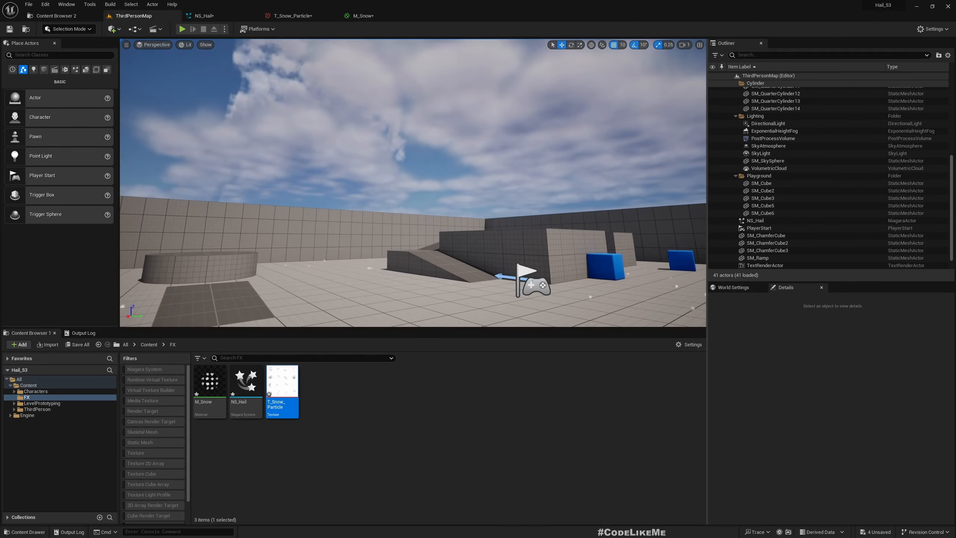
scroll(771, 172, down, 2)
right_drag(441, 279, 441, 302)
click(441, 296)
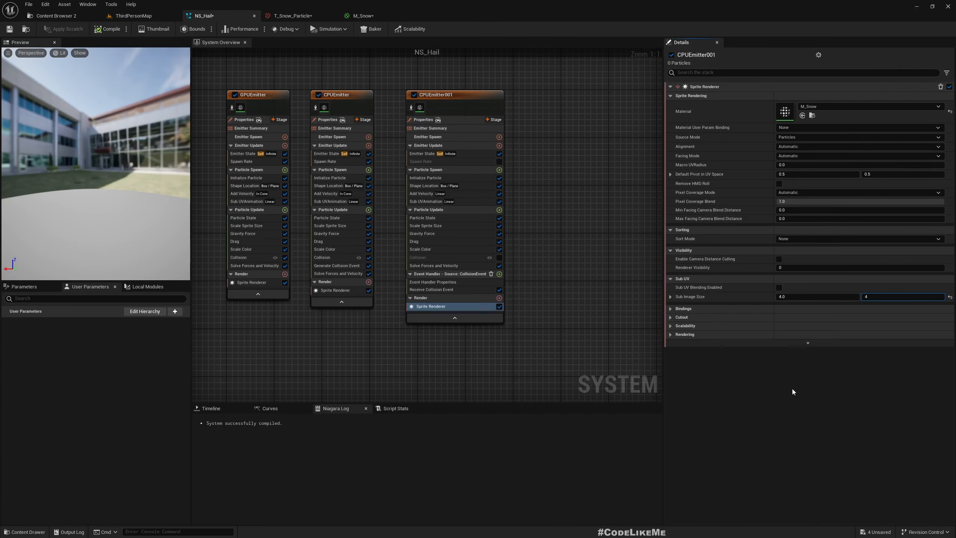
key(Return)
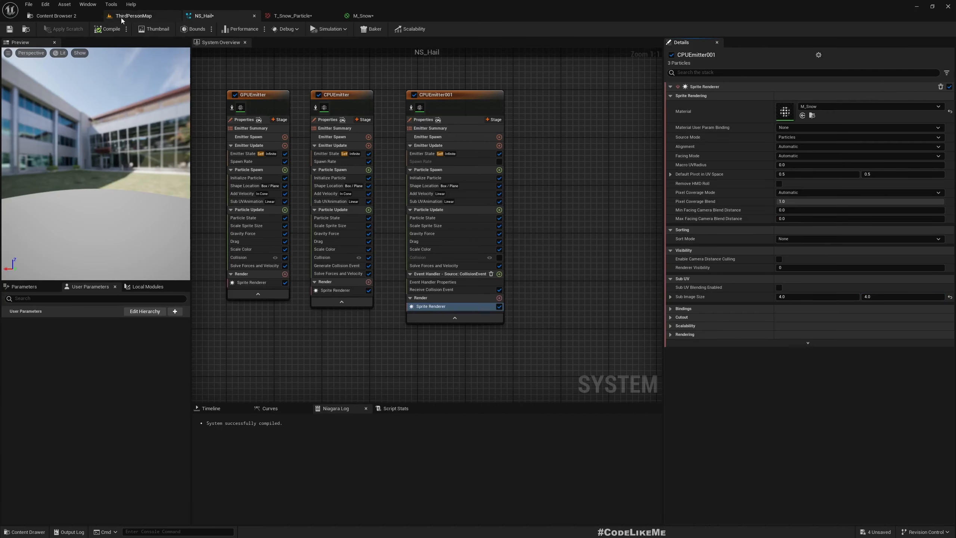
Set the alignment of CPUEmitter's Sprite Renderer to Velocity Aligned
click(859, 155)
click(336, 290)
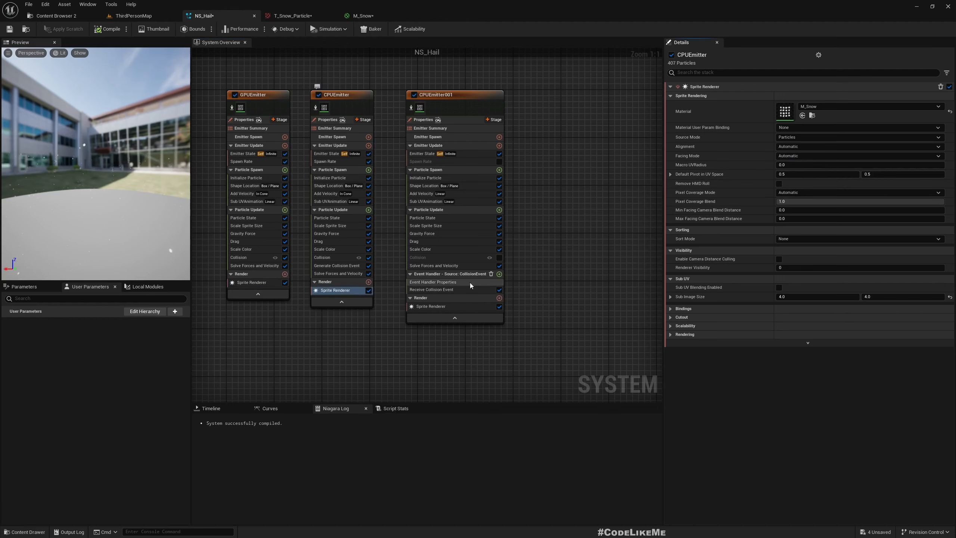
click(800, 147)
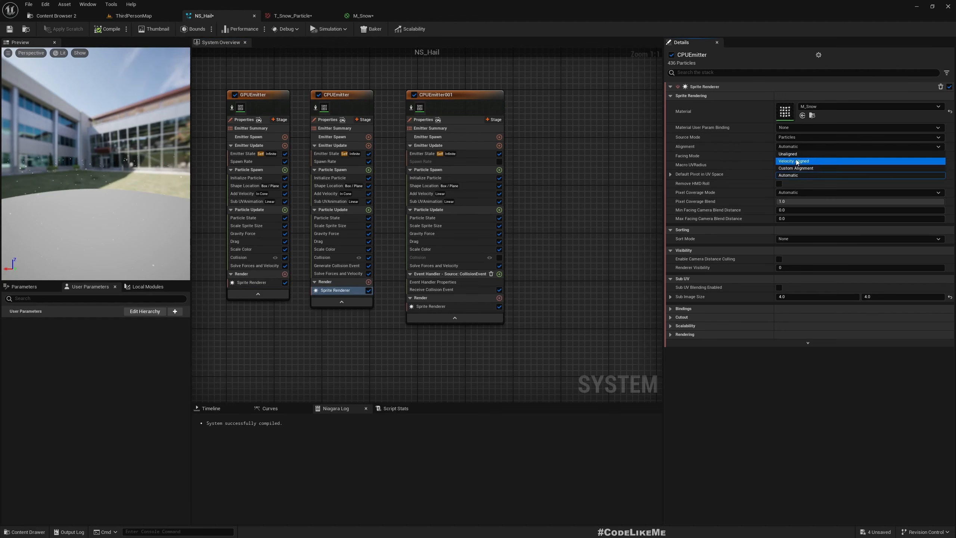
click(797, 161)
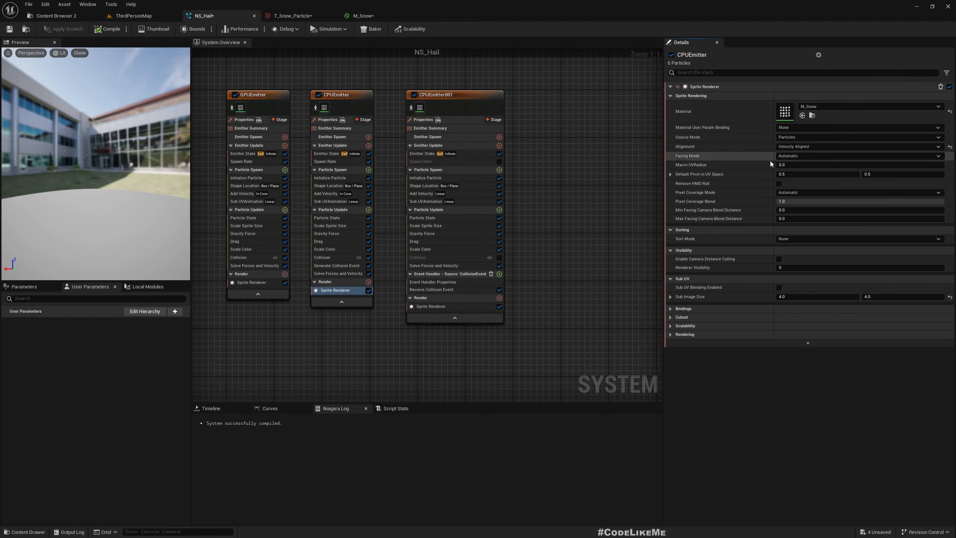
Review the alignment options of CPUEmitter001's Sprite Renderer and inspect the hail in ThirdPersonMap from several viewing angles
click(429, 307)
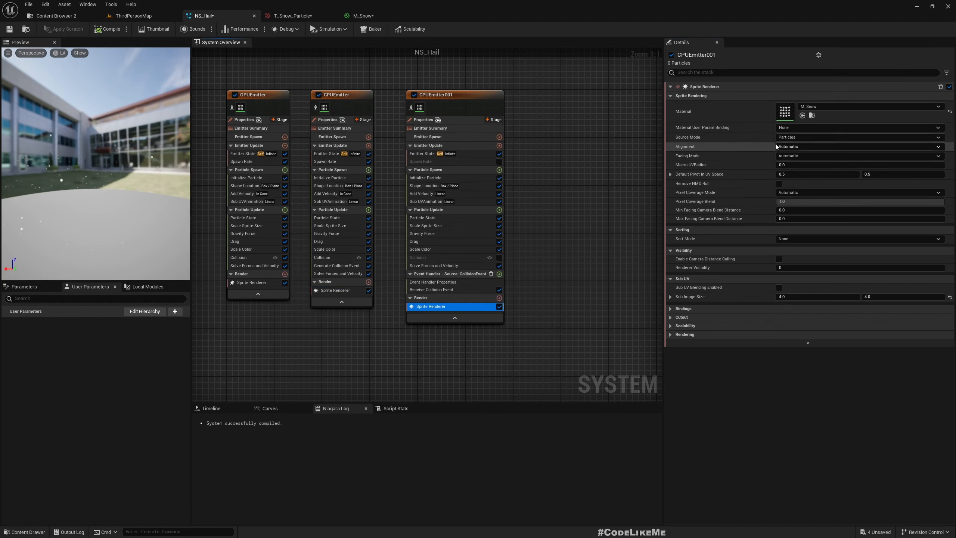
click(804, 146)
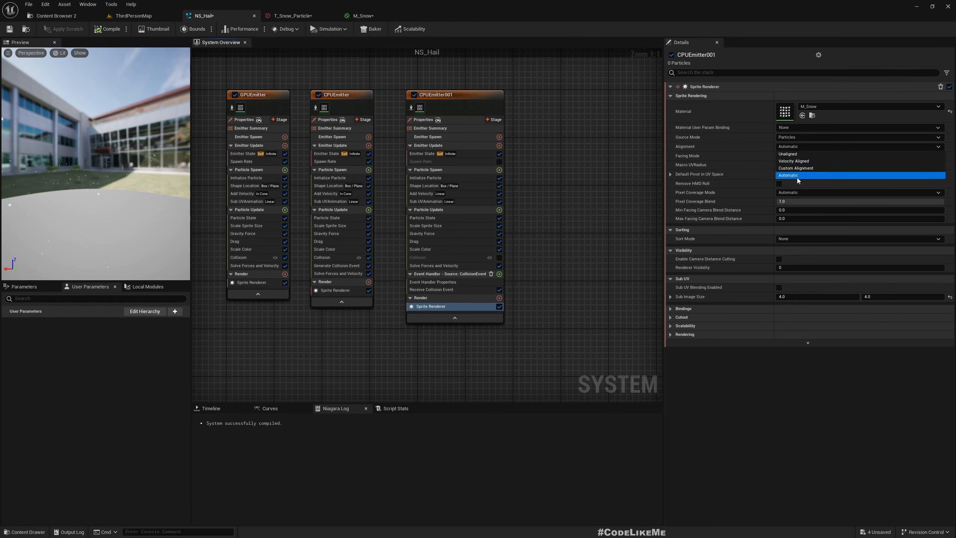
click(141, 17)
mouse_move(398, 227)
right_down()
mouse_move(405, 247)
mouse_move(388, 211)
right_up()
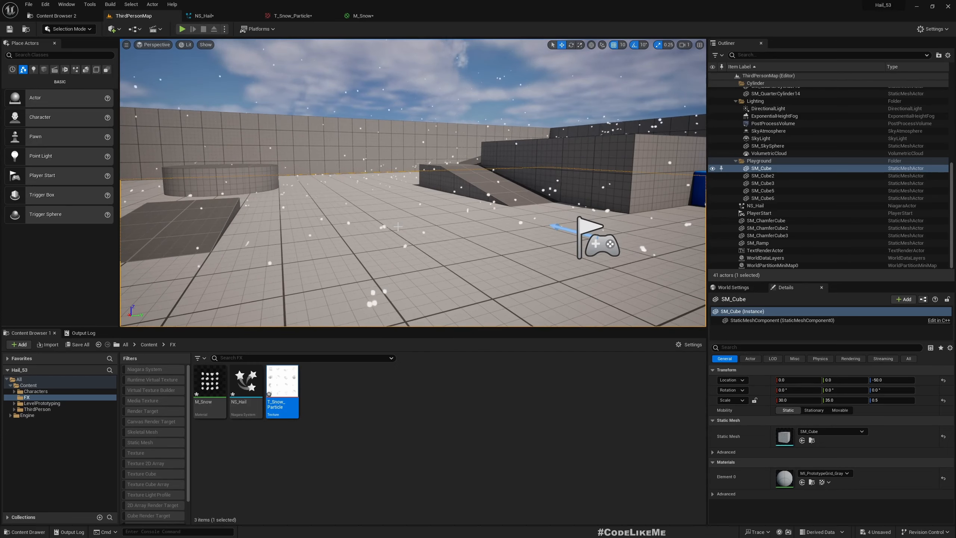
scroll(398, 226, down, 3)
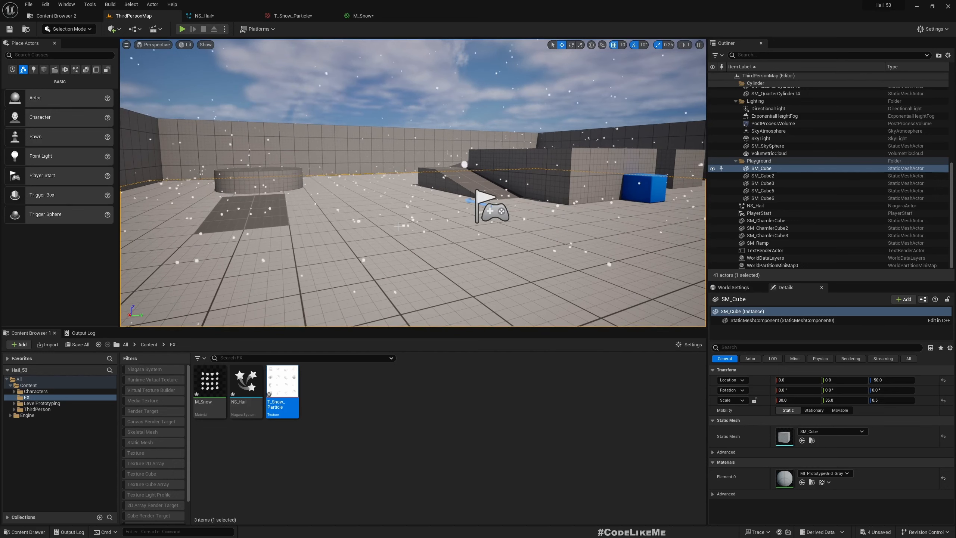
mouse_move(398, 227)
right_down()
mouse_move(388, 244)
mouse_move(393, 235)
right_up()
right_drag(416, 198, 417, 198)
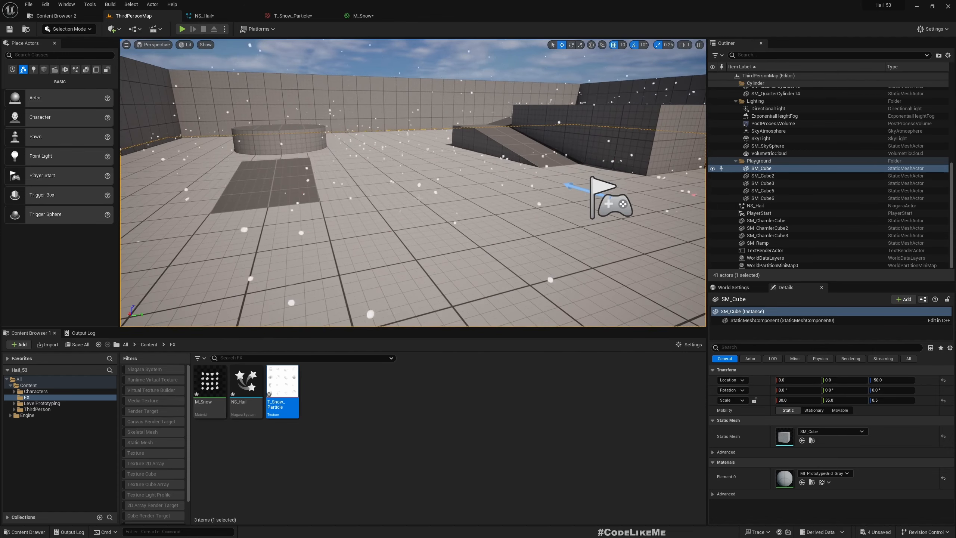
Color CPUEmitter001's particles pink (R 1.0, G 0.0, B 0.142819) in Initialize Particle and look for the splashes in ThirdPersonMap
click(205, 15)
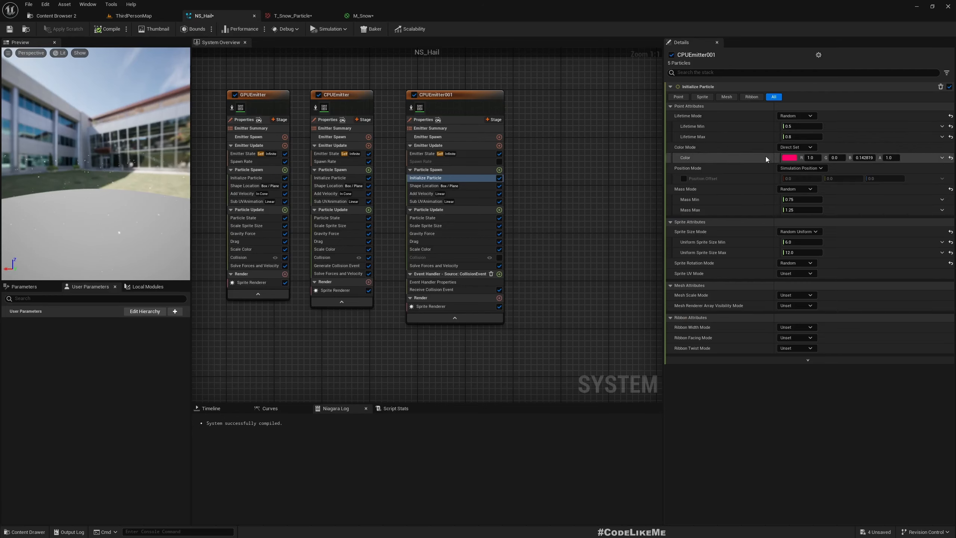
click(130, 15)
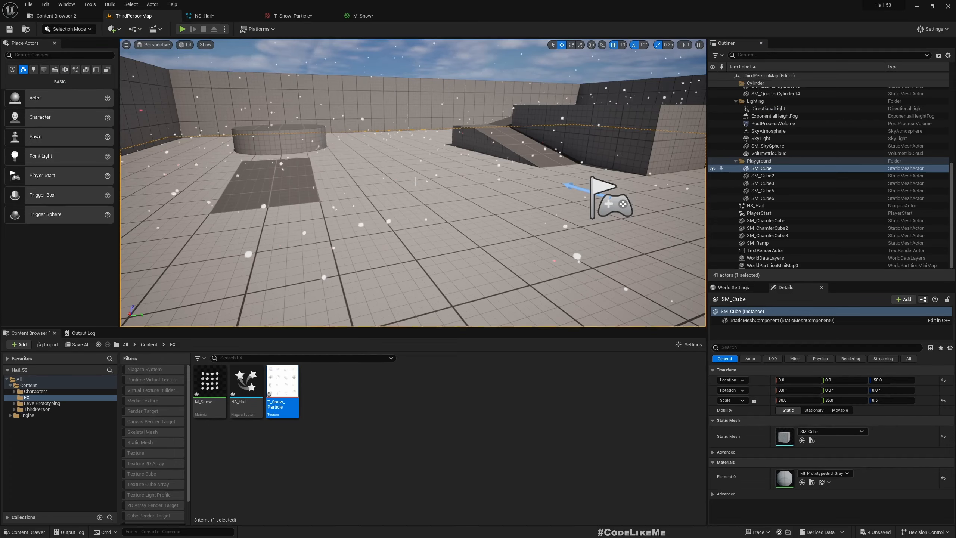
click(236, 17)
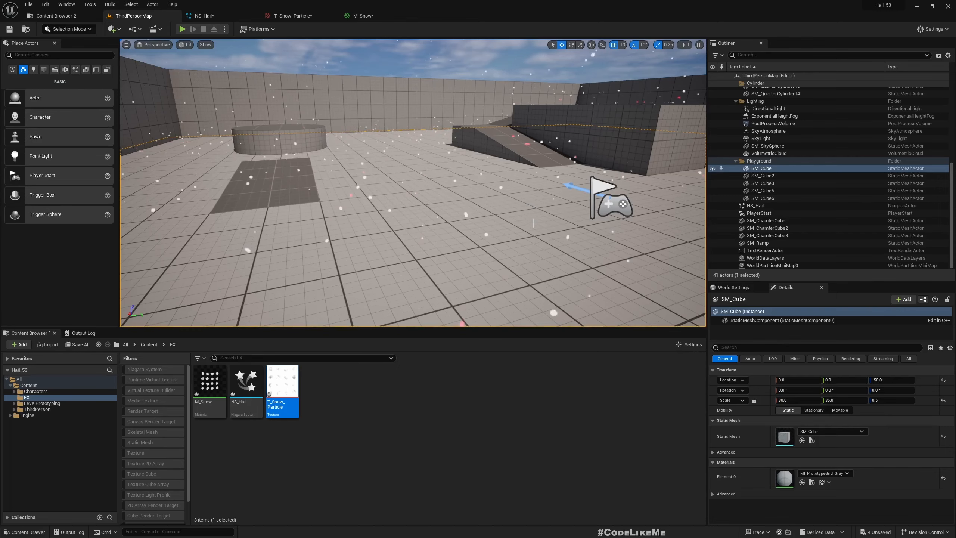
mouse_move(534, 223)
right_down()
mouse_move(516, 188)
mouse_move(529, 216)
right_up()
key(q)
key(e)
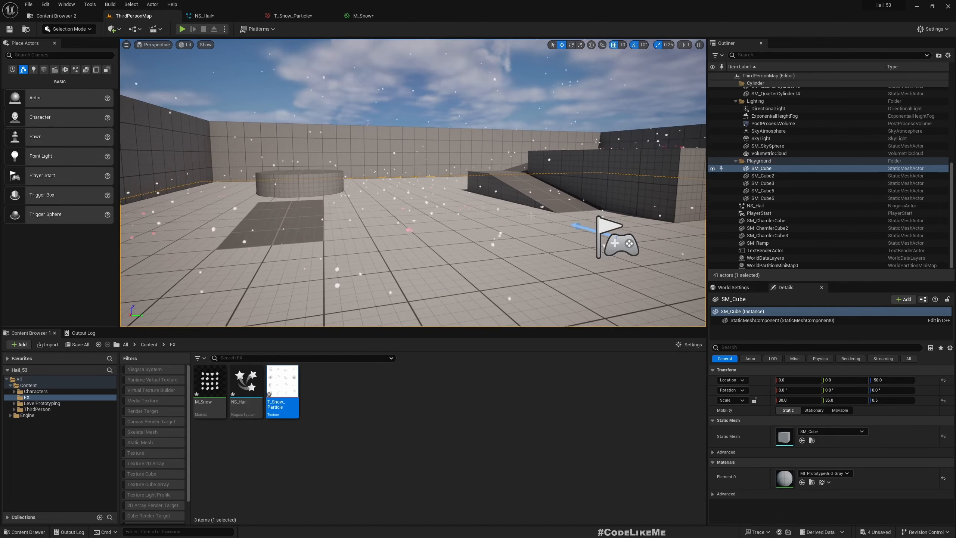
Set the minimum and maximum Z of CPUEmitter001's random Add Velocity range to 0 and check the splashes in ThirdPersonMap
click(203, 16)
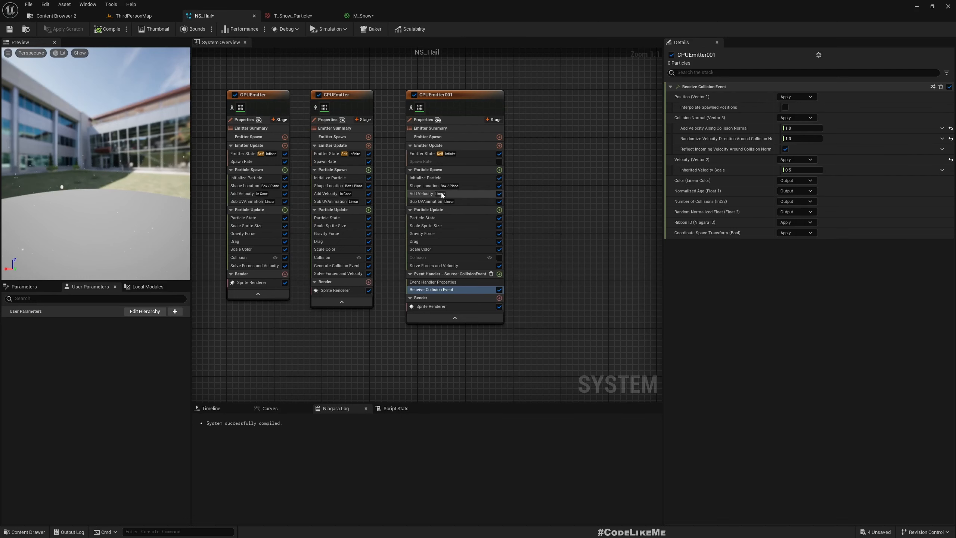
click(422, 194)
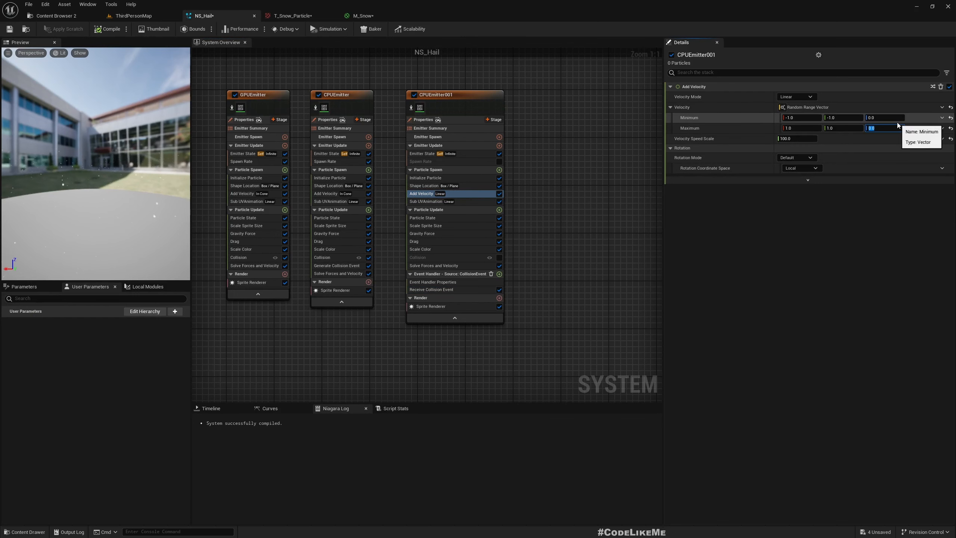
click(891, 118)
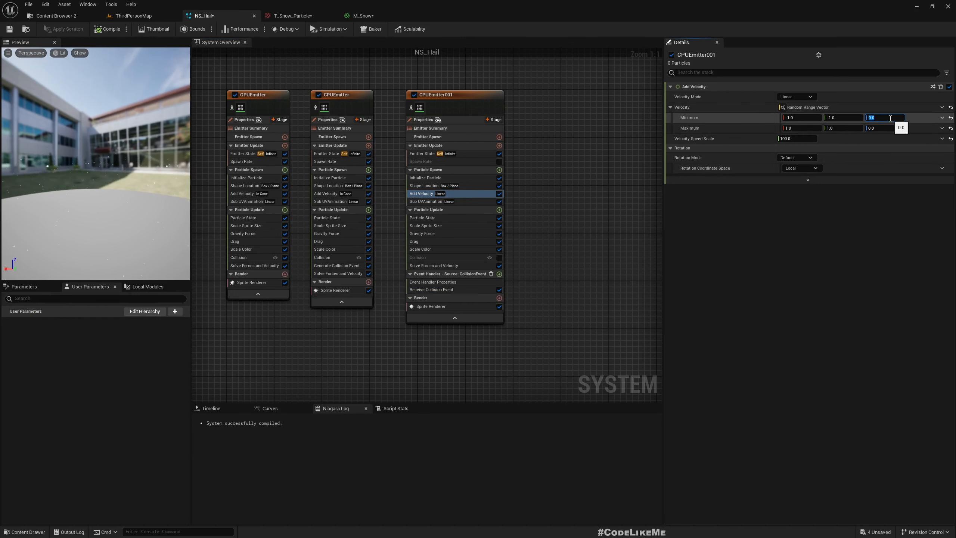
key(Tab)
key(Tab)
key(Tab)
click(133, 16)
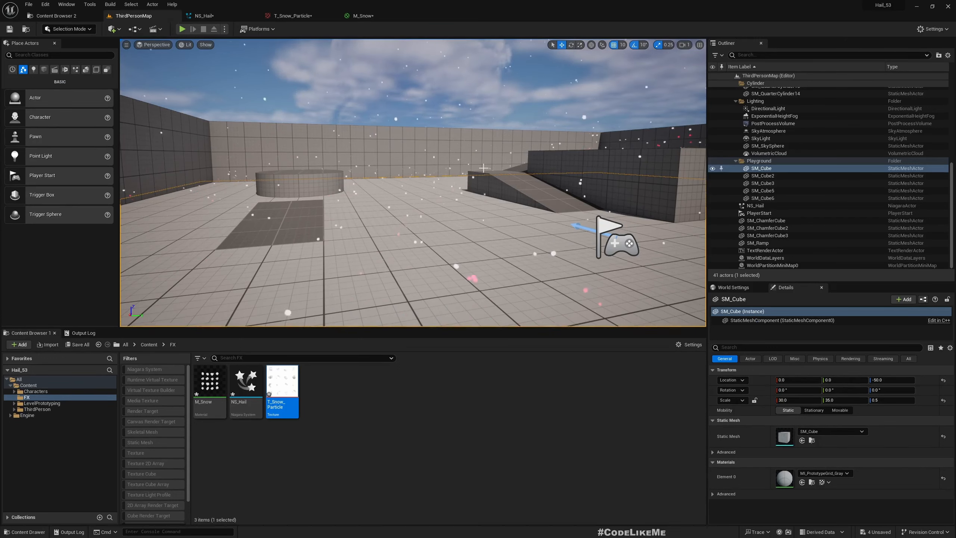
right_drag(483, 169, 518, 176)
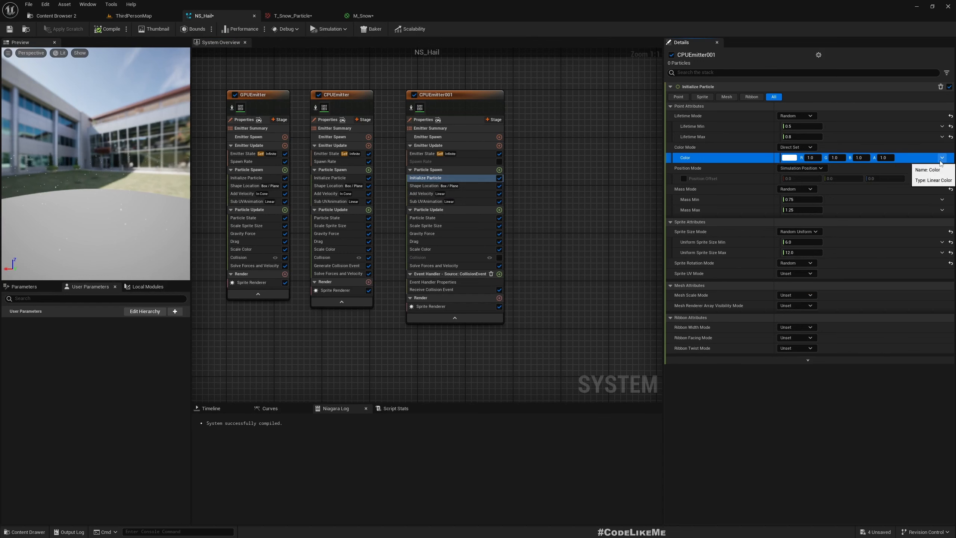
Reset CPUEmitter001's particle color to white and review its collision event, spawn number and sprite size settings against CPUEmitter's
click(802, 241)
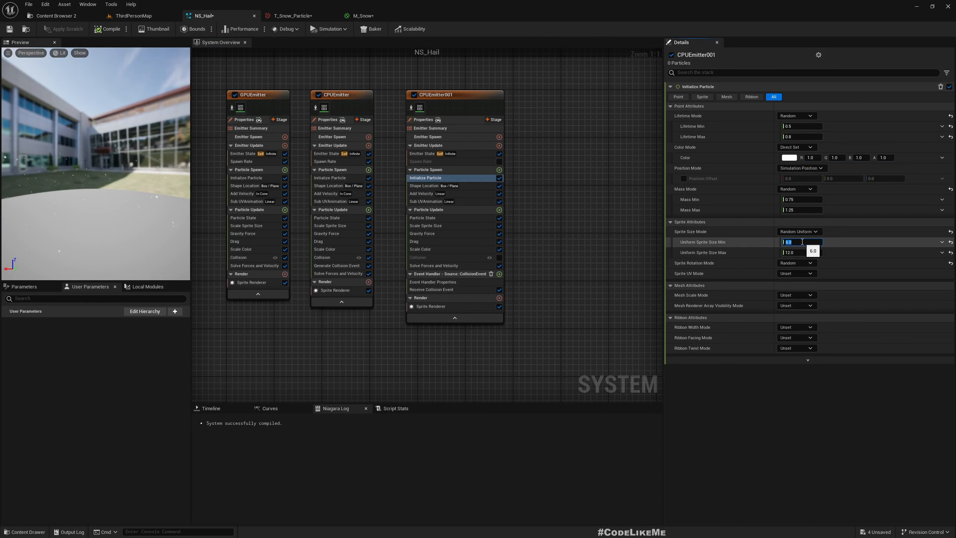
click(432, 290)
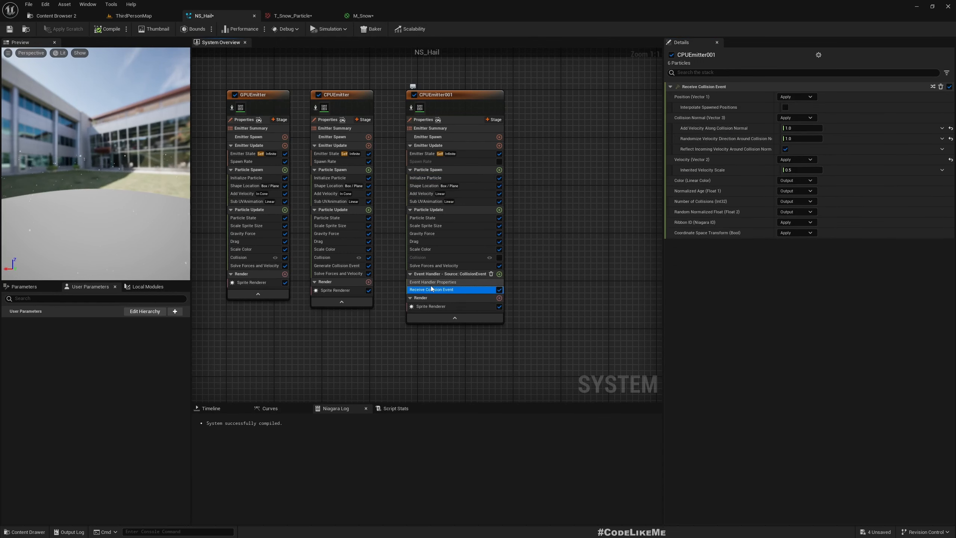
click(432, 281)
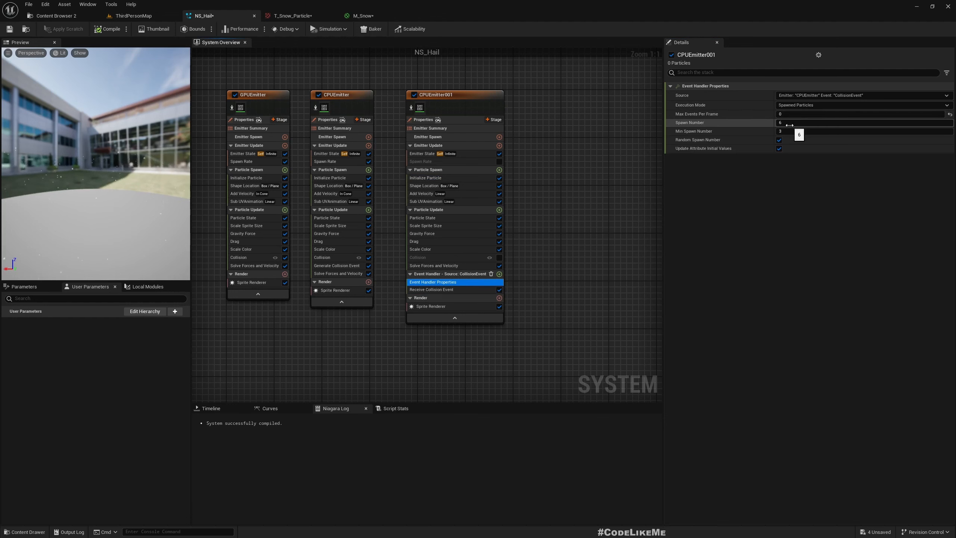
click(429, 177)
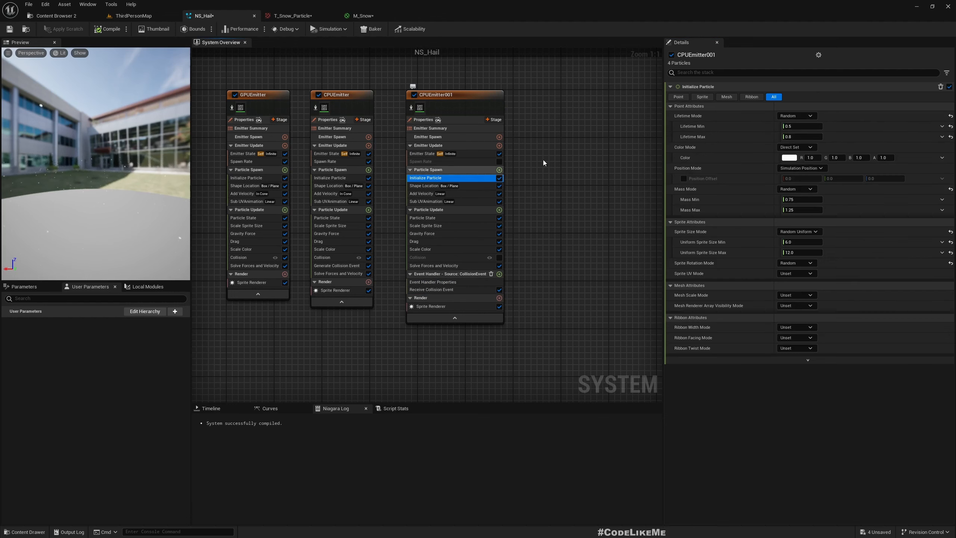
click(803, 242)
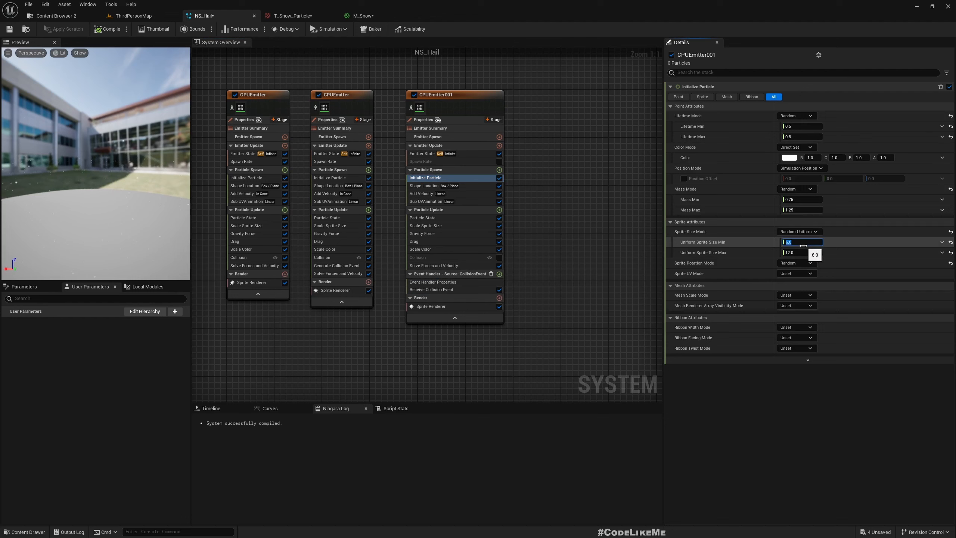
click(323, 178)
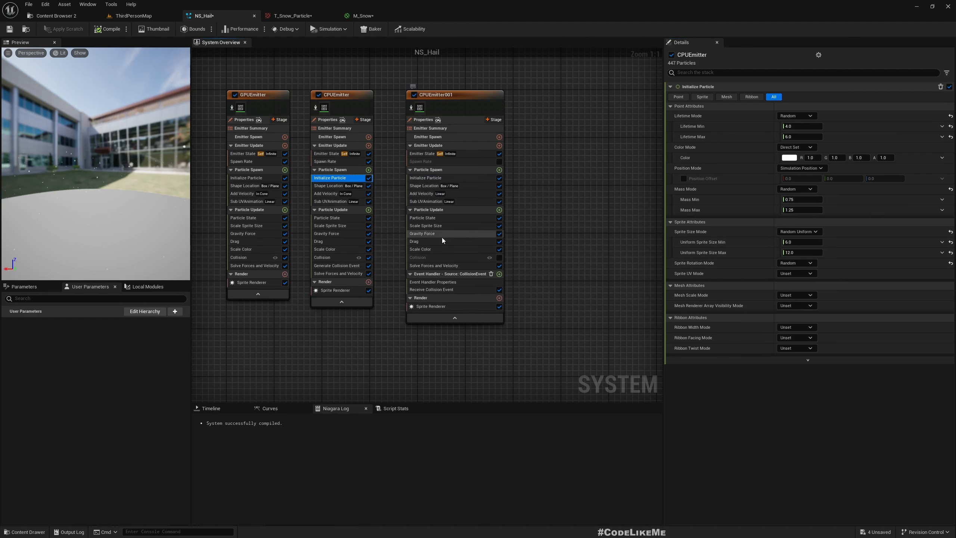
click(423, 177)
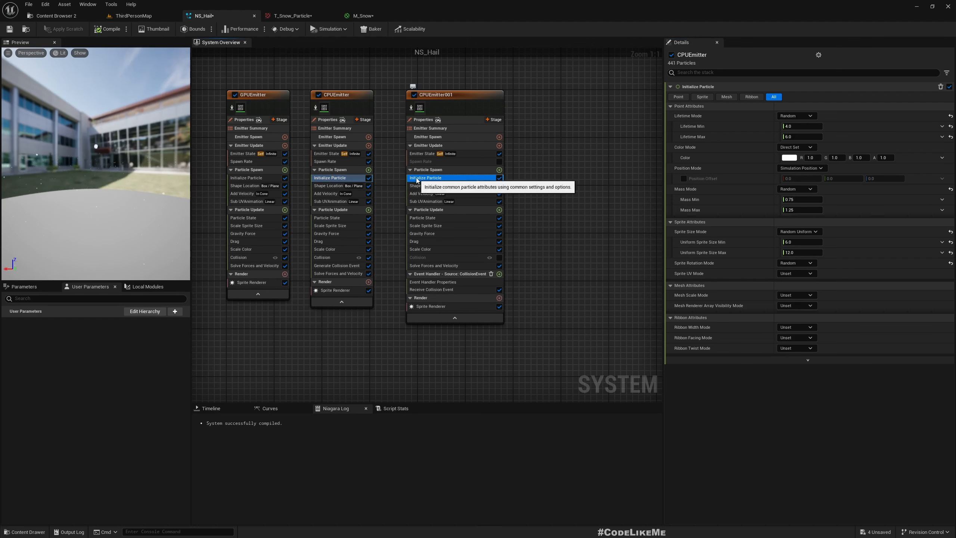
Set CPUEmitter001's uniform sprite size to a minimum of 2 and a maximum of 4
click(802, 242)
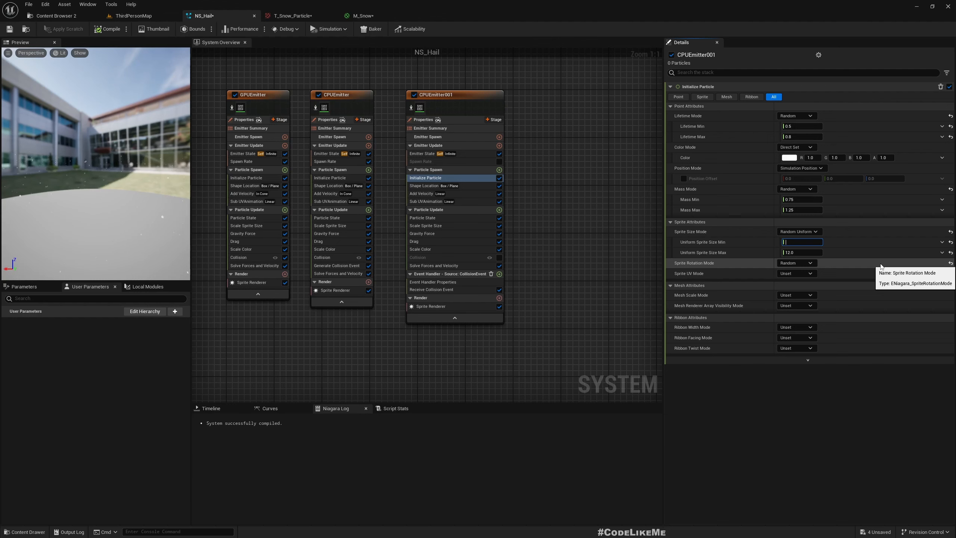
text(2)
key(Tab)
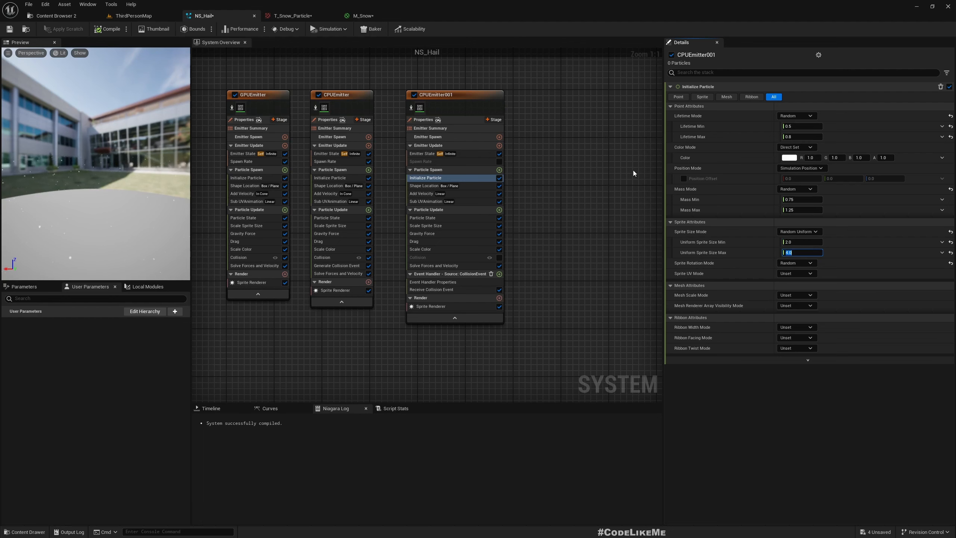
key(shift+Tab)
key(Tab)
Look around ThirdPersonMap and playtest it, running the character across the level to check the hail and splashes
click(134, 15)
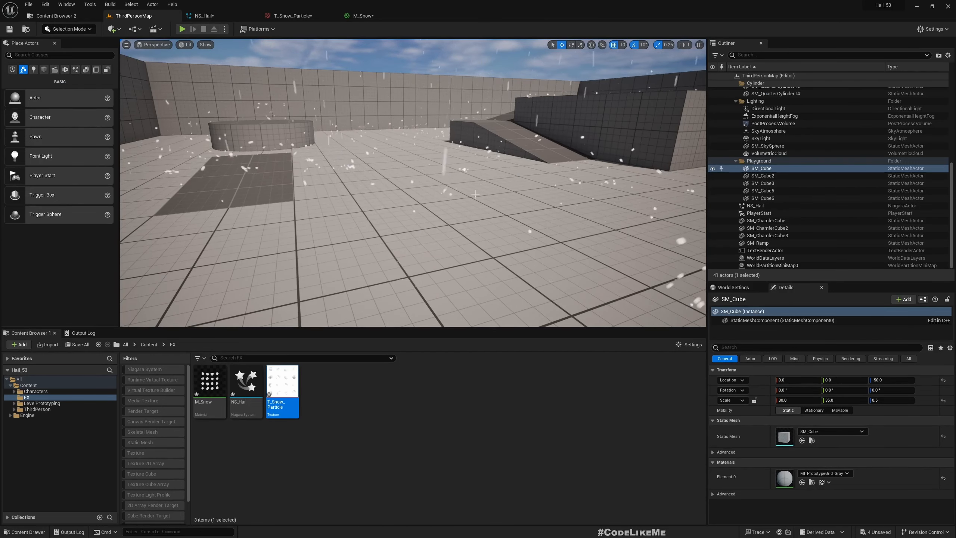
right_drag(463, 170, 479, 158)
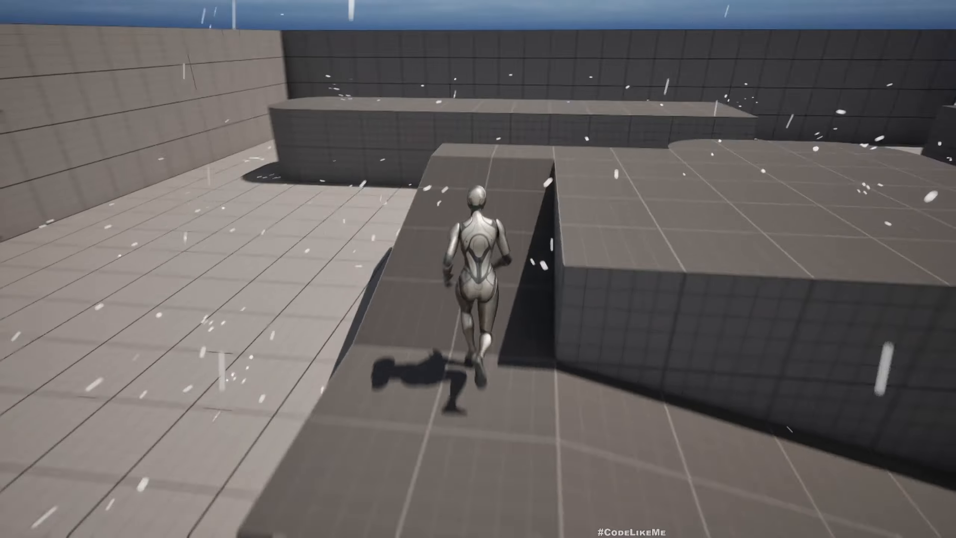
key(w)
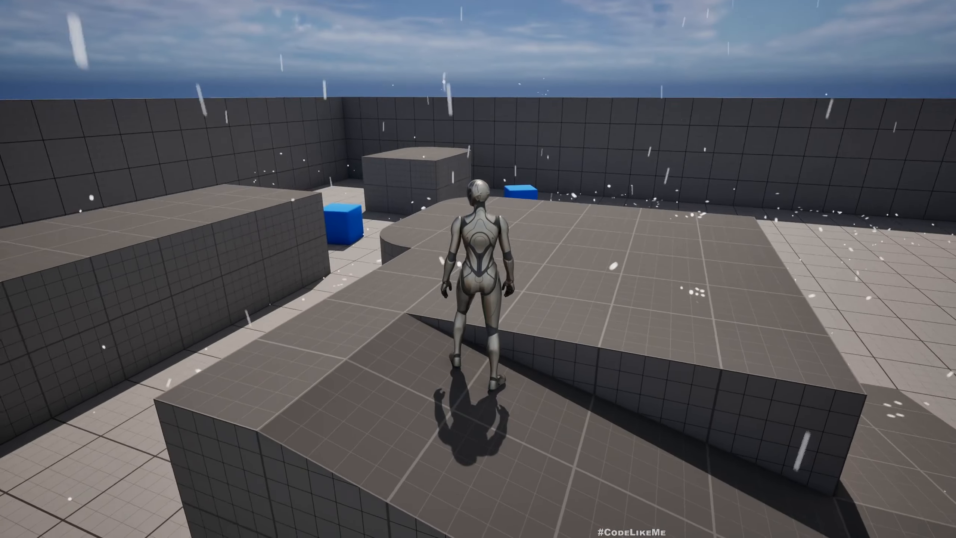
key(w)
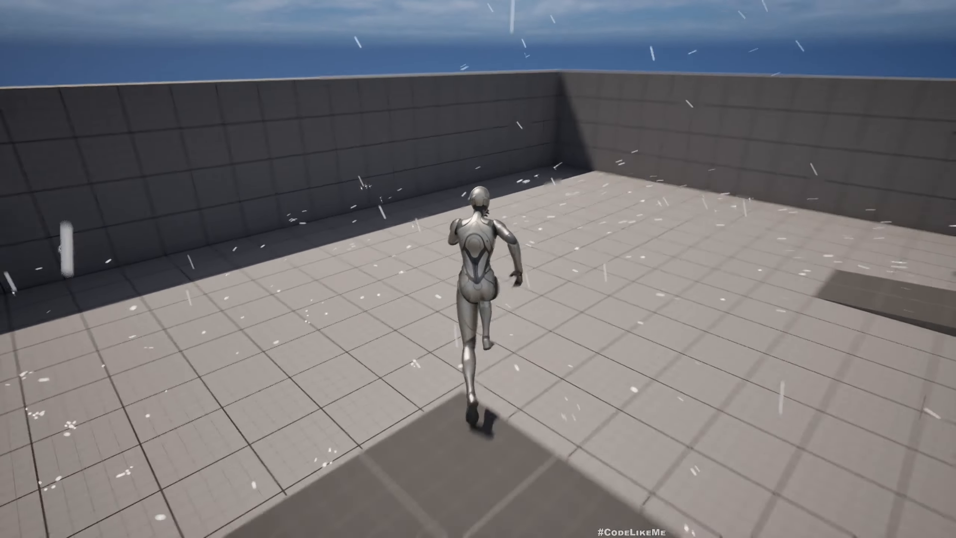
Enable Exposure Compensation in the PostProcessVolume's exposure settings and set it to 0
click(773, 123)
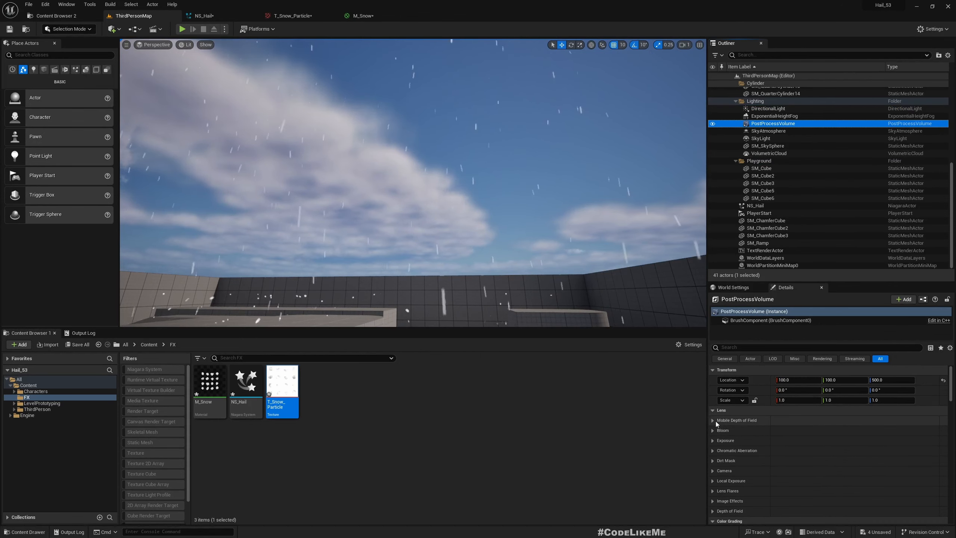
click(712, 440)
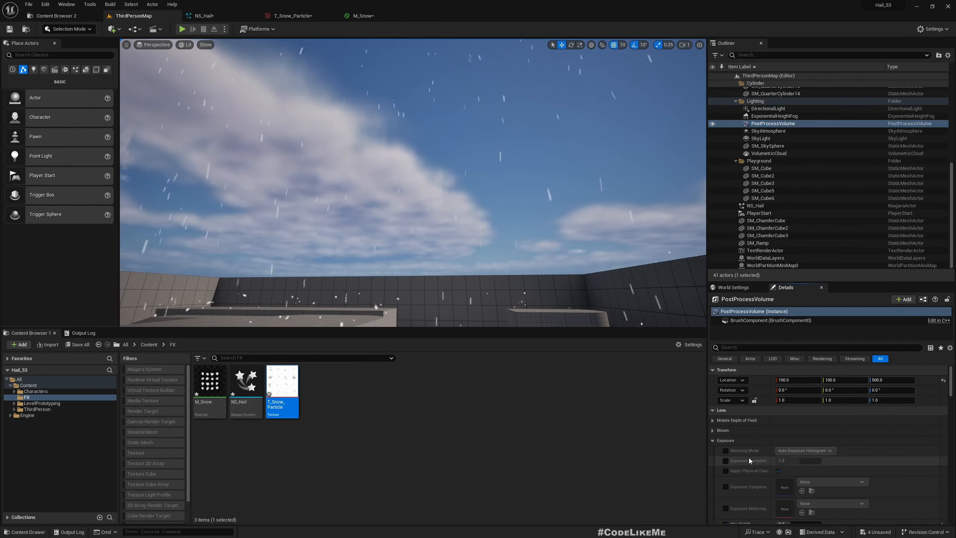
scroll(749, 458, down, 3)
click(726, 402)
click(794, 402)
text(0)
key(Return)
Look across ThirdPersonMap in the fullscreen viewport and playtest the level to check the hail under the new exposure
right_drag(489, 180, 367, 206)
key(s)
key(a)
key(F11)
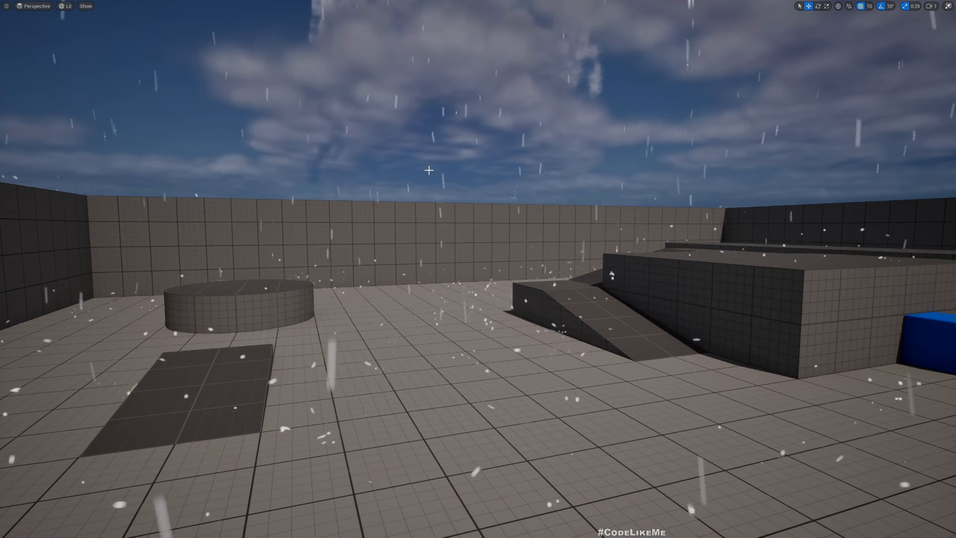
right_drag(276, 398, 290, 399)
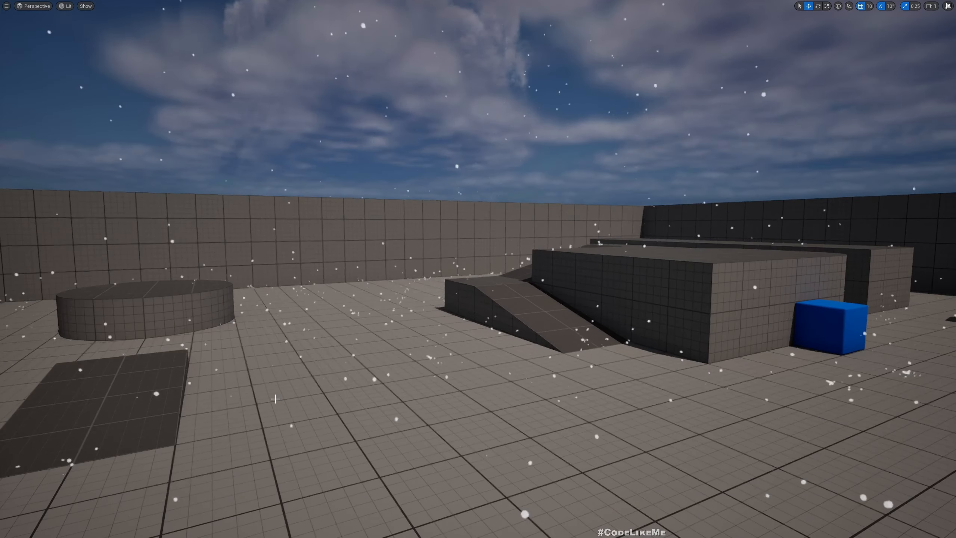
key(alt+p)
click(271, 401)
key(w)
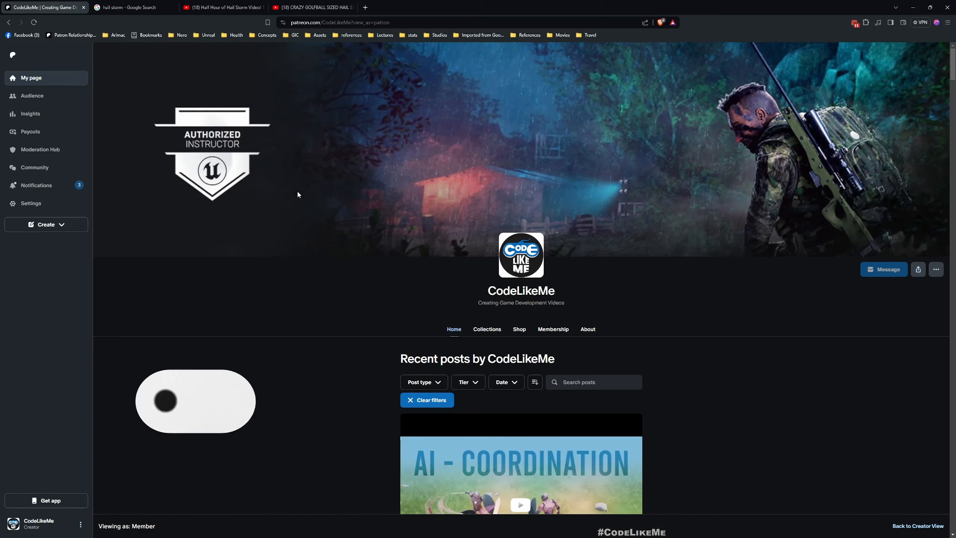
Browse the recent posts on the CodeLikeMe Patreon page in the web browser
scroll(275, 263, down, 7)
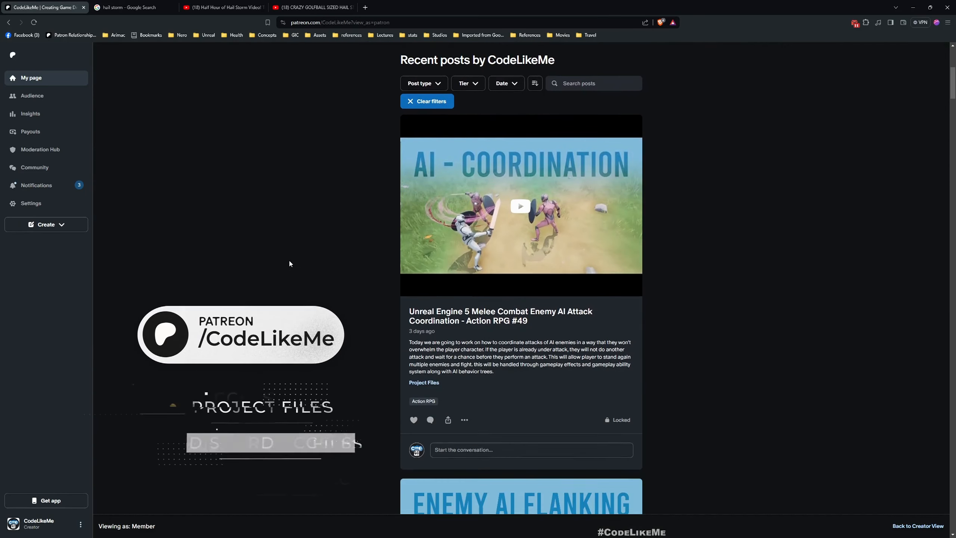
scroll(290, 260, down, 10)
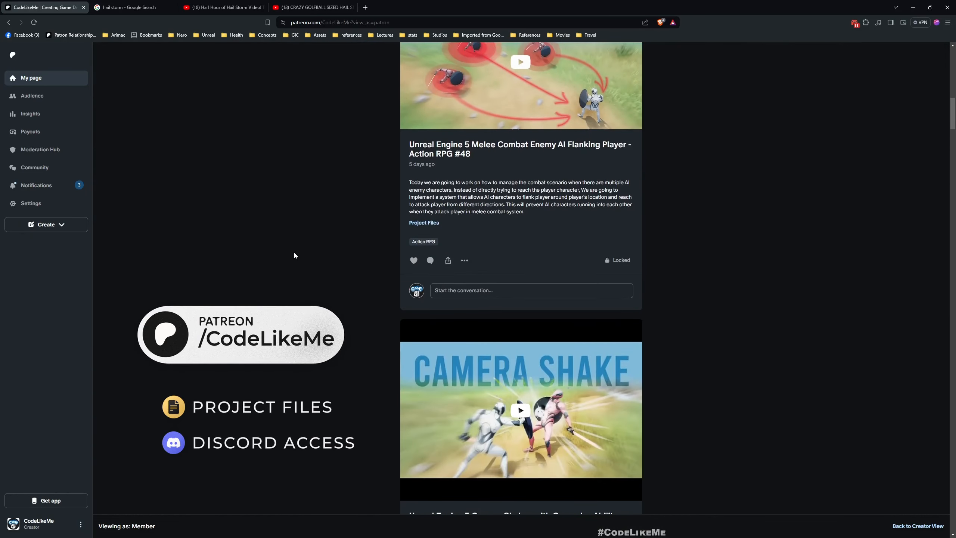
scroll(295, 251, down, 15)
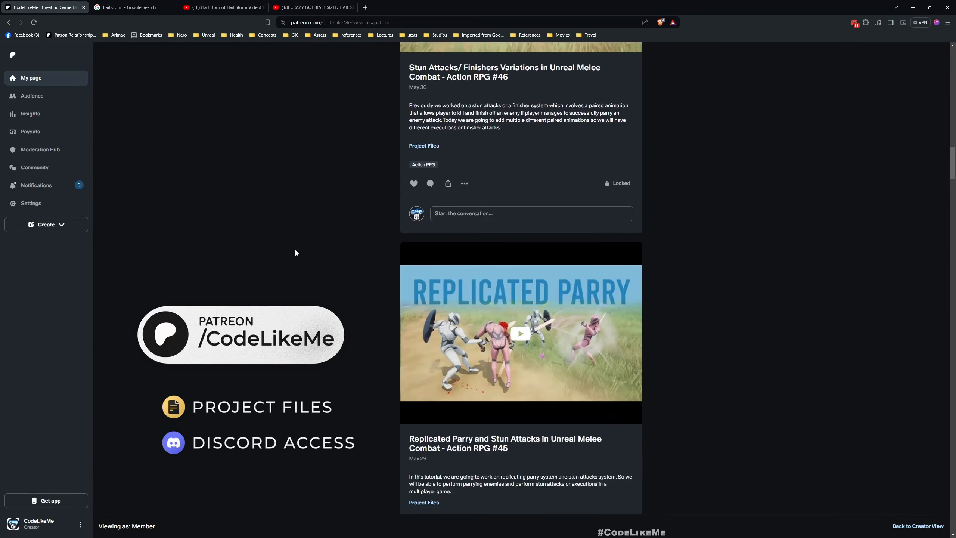
scroll(295, 251, down, 5)
scroll(296, 250, down, 20)
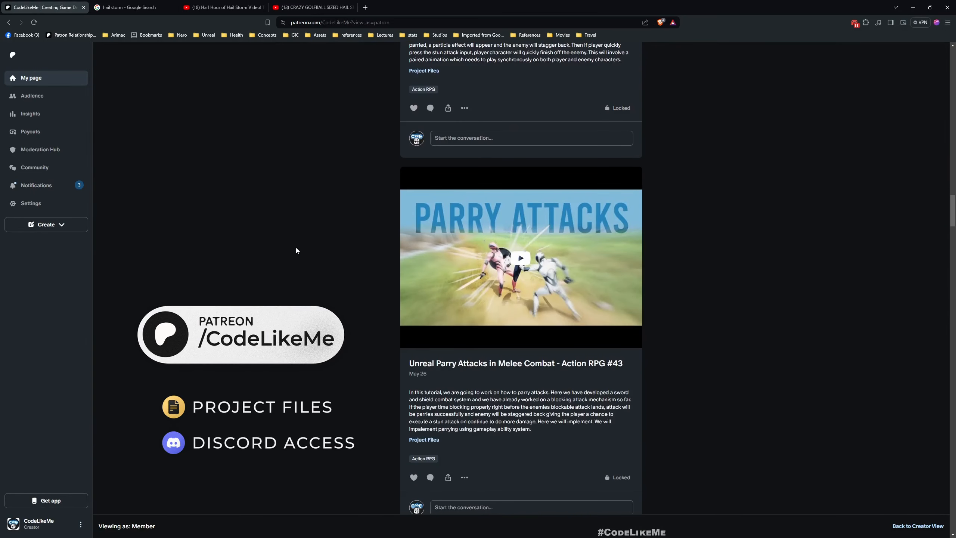
scroll(296, 251, down, 14)
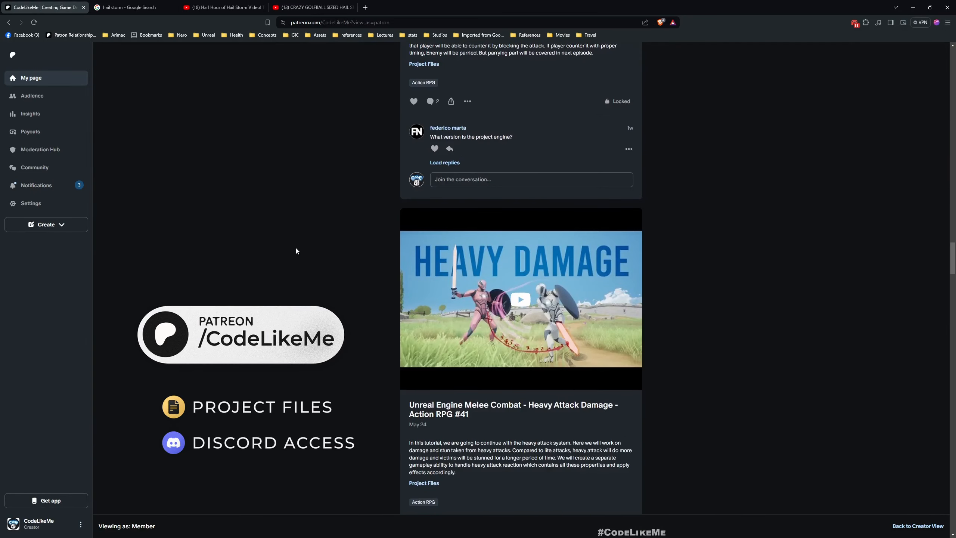